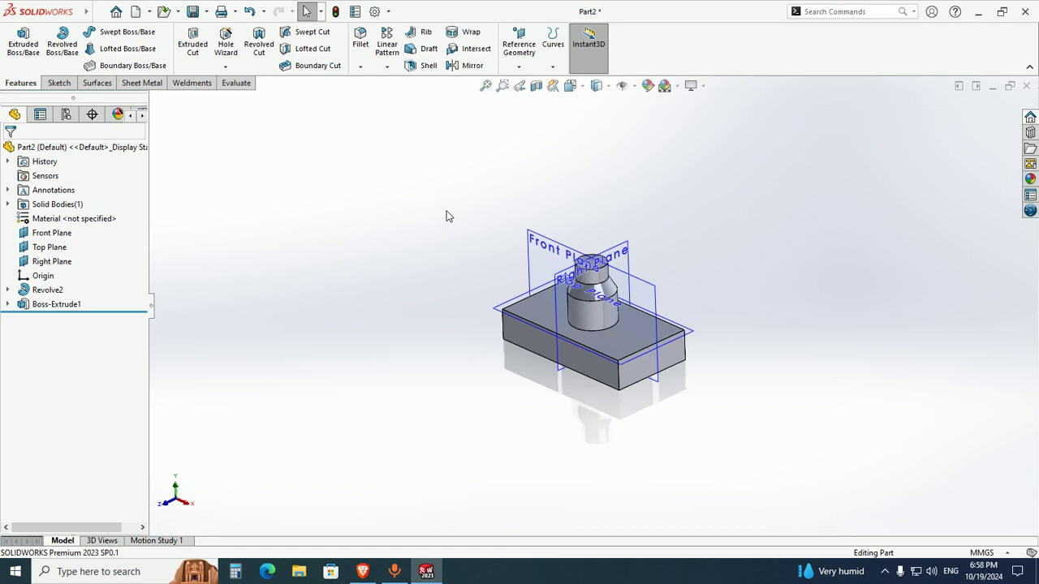
# Hide the reference planes in the graphics area and show the part in isometric view
pyautogui.click(633, 86)
pyautogui.click(641, 105)
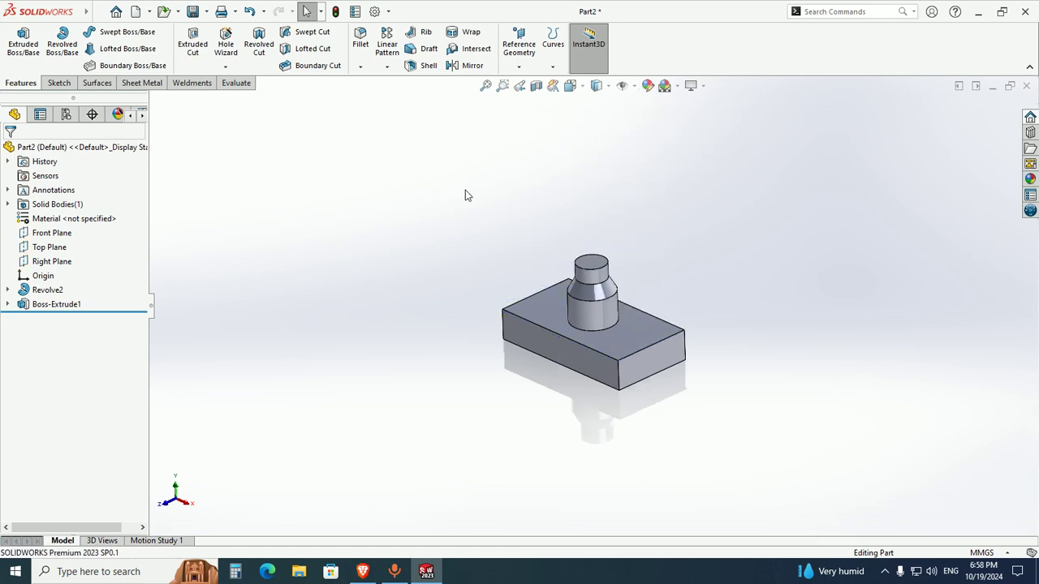
pyautogui.hotkey('ctrl', '7')
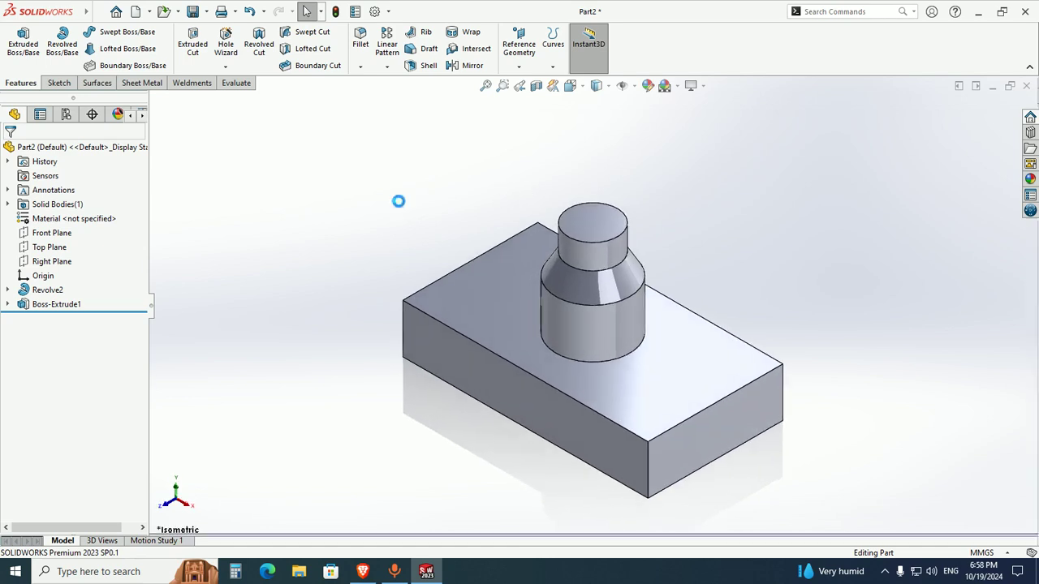
# Examine the base block's opposite end faces and the revolved boss from several angles
pyautogui.scroll(2, 560, 308)
pyautogui.moveTo(559, 311); pyautogui.dragTo(592, 285, button='middle')
pyautogui.moveTo(524, 297); pyautogui.dragTo(531, 268, button='middle')
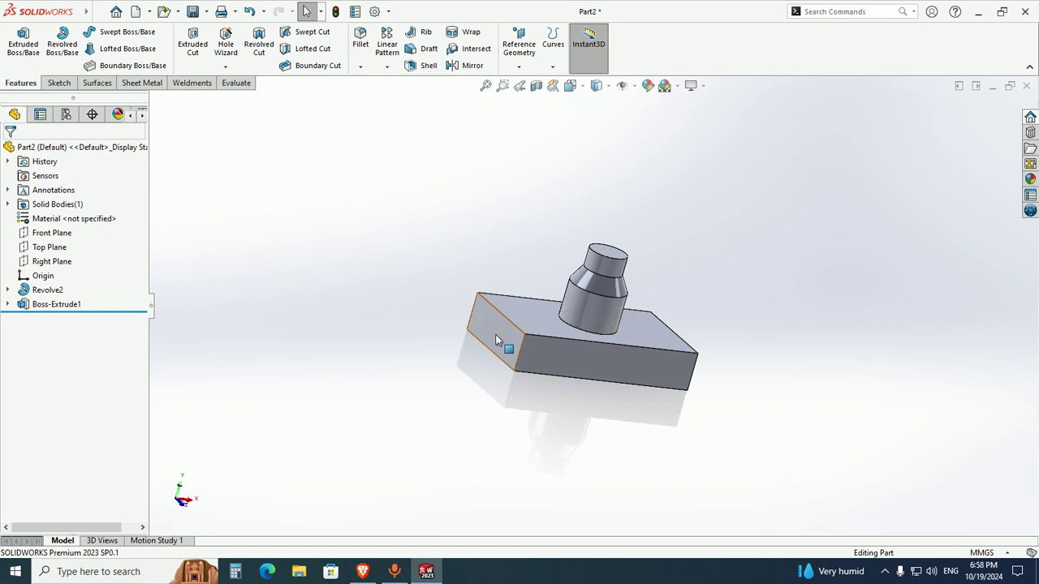
pyautogui.click(496, 335)
pyautogui.moveTo(499, 344); pyautogui.dragTo(505, 445, button='middle')
pyautogui.click(504, 444)
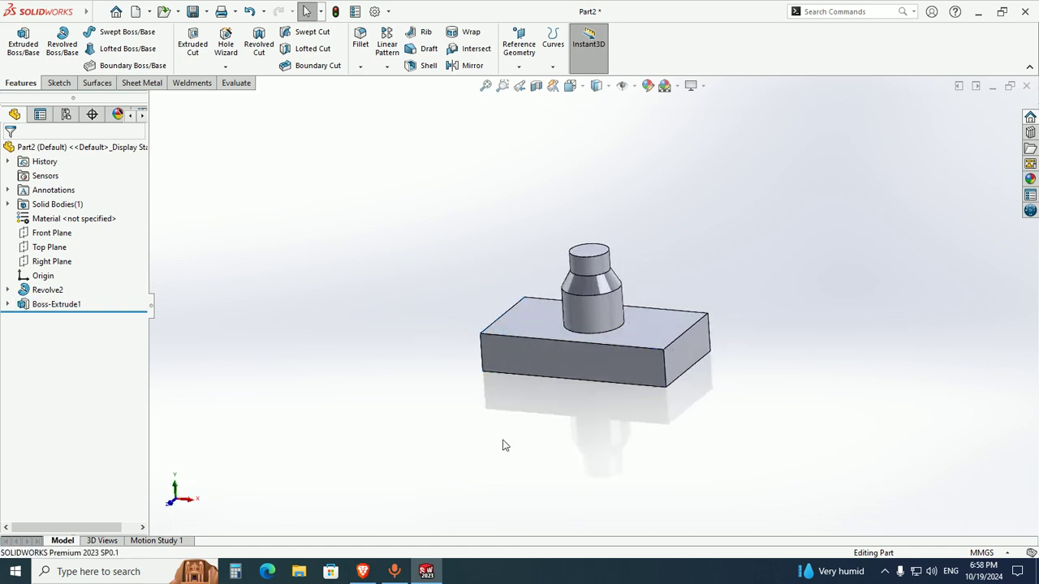
pyautogui.click(691, 356)
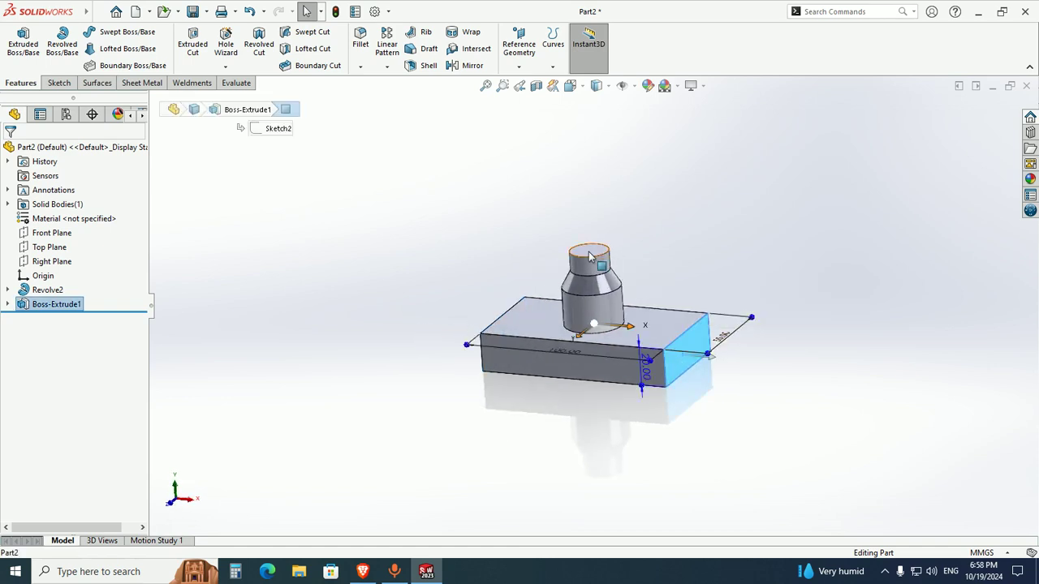
pyautogui.click(414, 246)
pyautogui.click(518, 45)
pyautogui.click(530, 84)
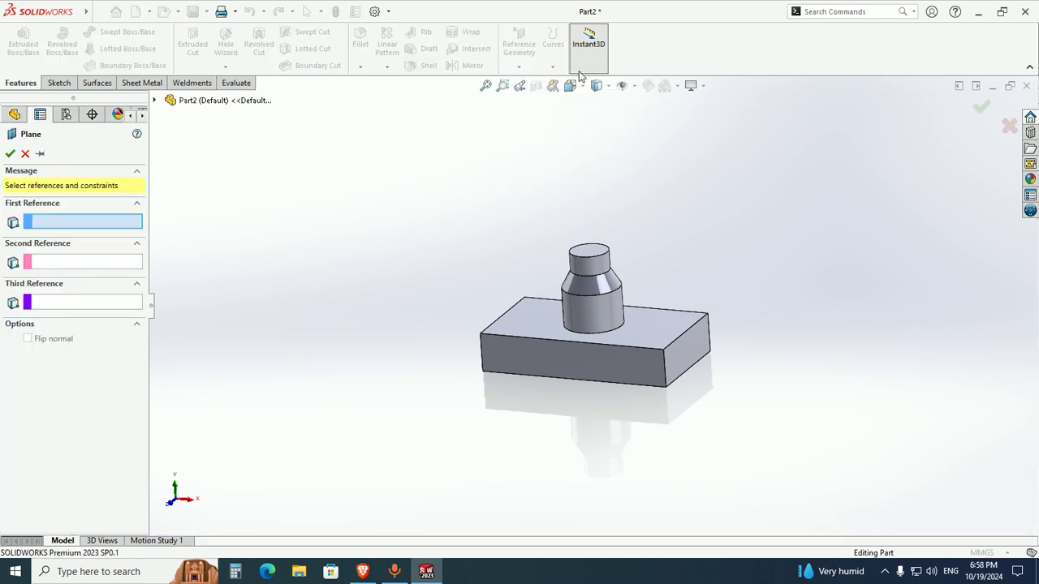
pyautogui.click(25, 154)
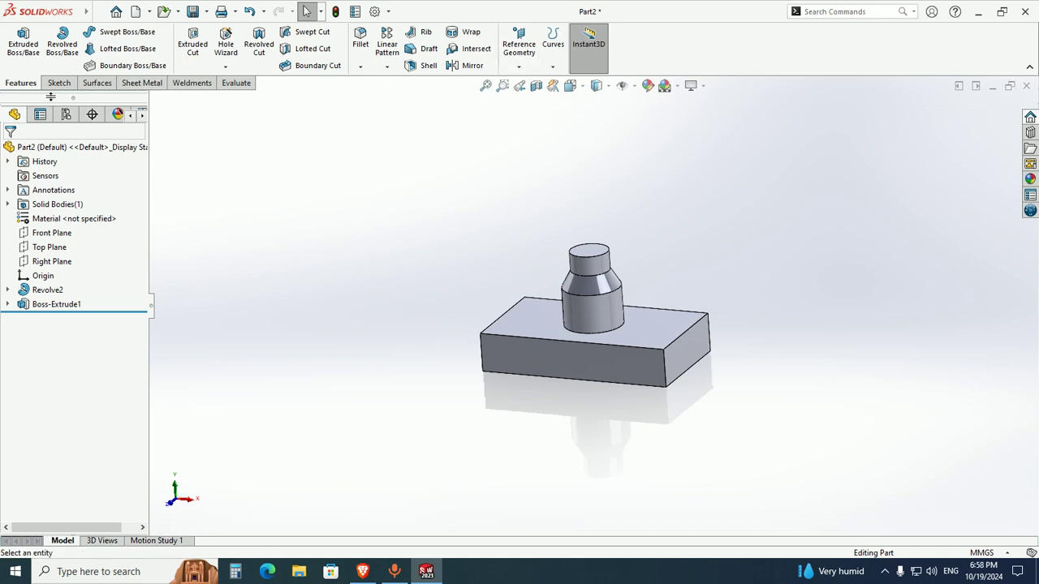
pyautogui.click(58, 82)
pyautogui.click(20, 84)
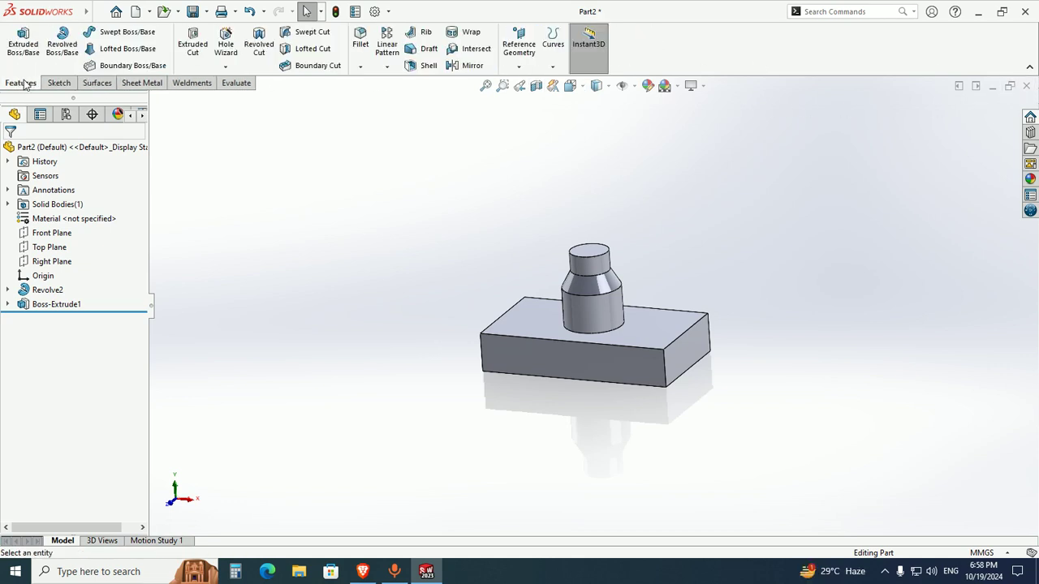
# Create a reference plane midway between the base block's two opposite end faces
pyautogui.click(520, 70)
pyautogui.click(529, 84)
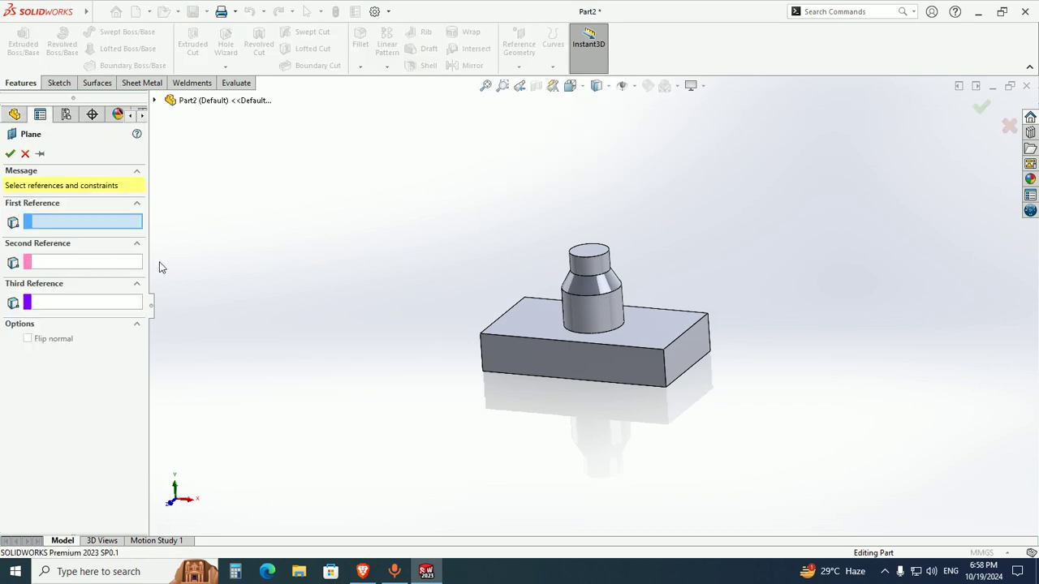
pyautogui.moveTo(321, 266)
pyautogui.mouseDown(button='middle')
pyautogui.moveTo(348, 287)
pyautogui.moveTo(337, 264)
pyautogui.mouseUp(button='middle')
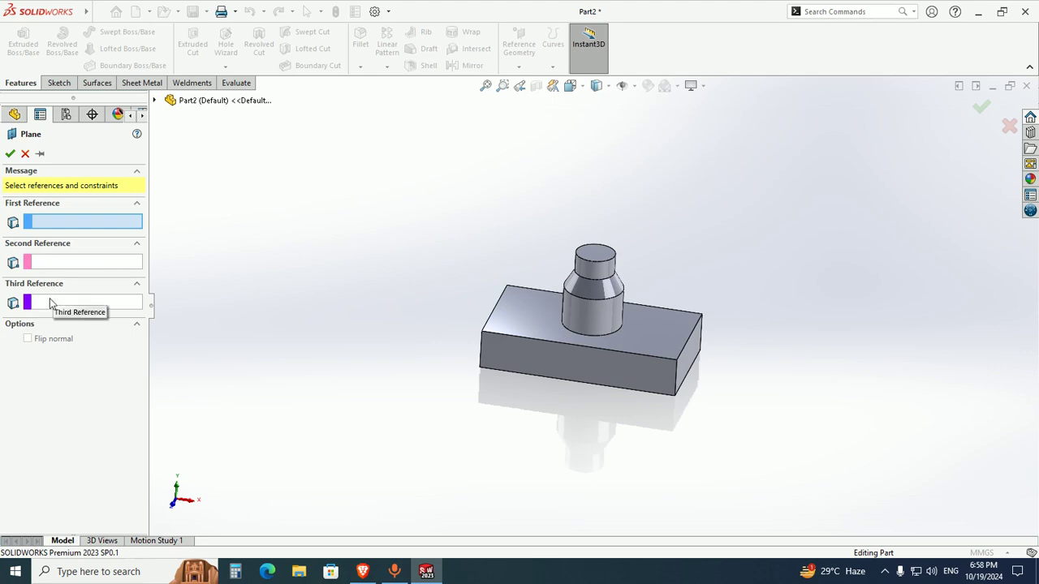
pyautogui.moveTo(318, 253); pyautogui.dragTo(593, 302, button='middle')
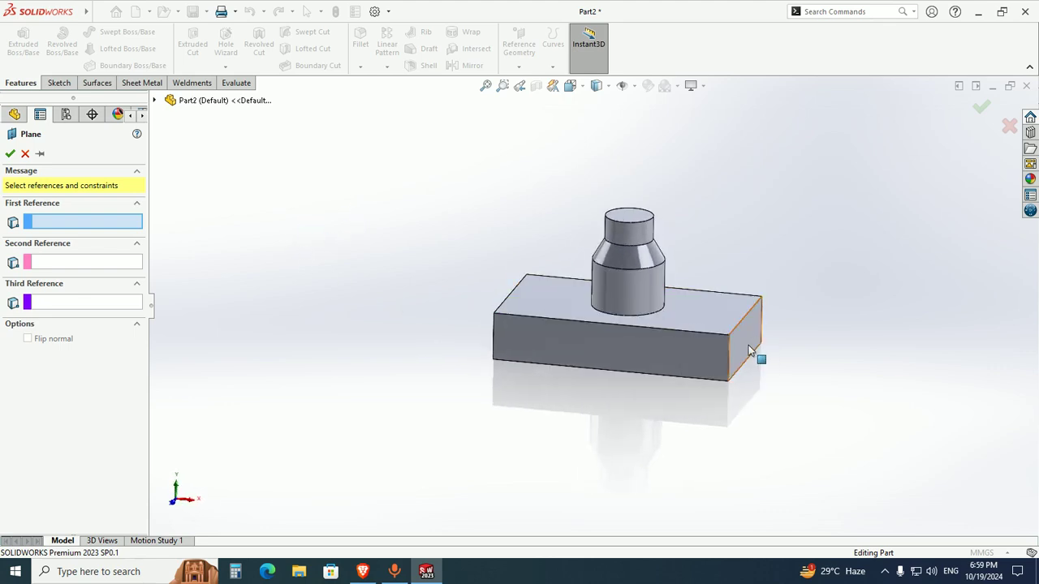
pyautogui.moveTo(419, 327); pyautogui.dragTo(554, 318, button='middle')
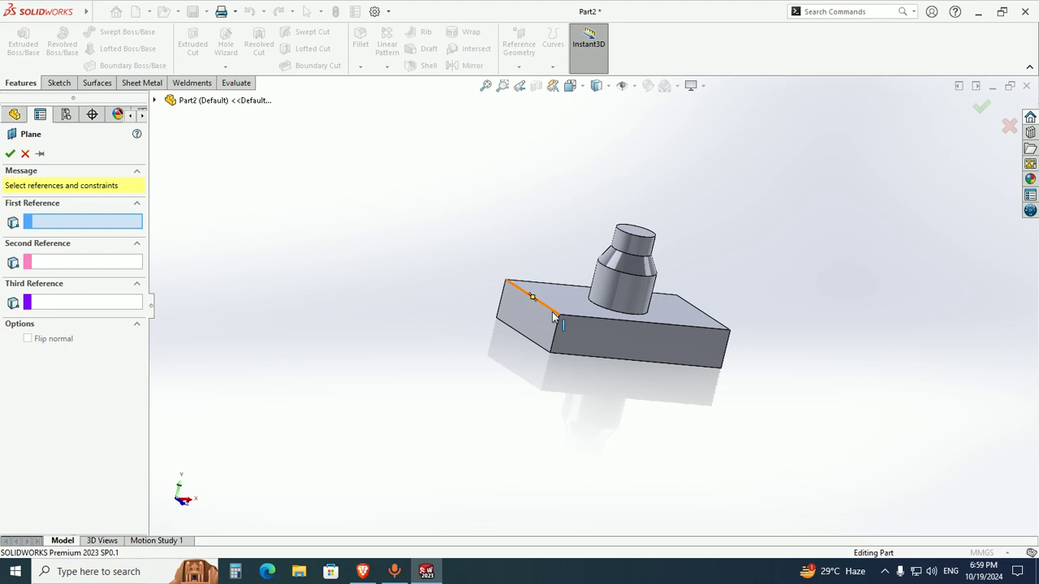
pyautogui.click(523, 323)
pyautogui.moveTo(381, 280); pyautogui.dragTo(235, 353, button='middle')
pyautogui.scroll(1, 695, 336)
pyautogui.moveTo(695, 336); pyautogui.dragTo(684, 342, button='middle')
pyautogui.click(686, 345)
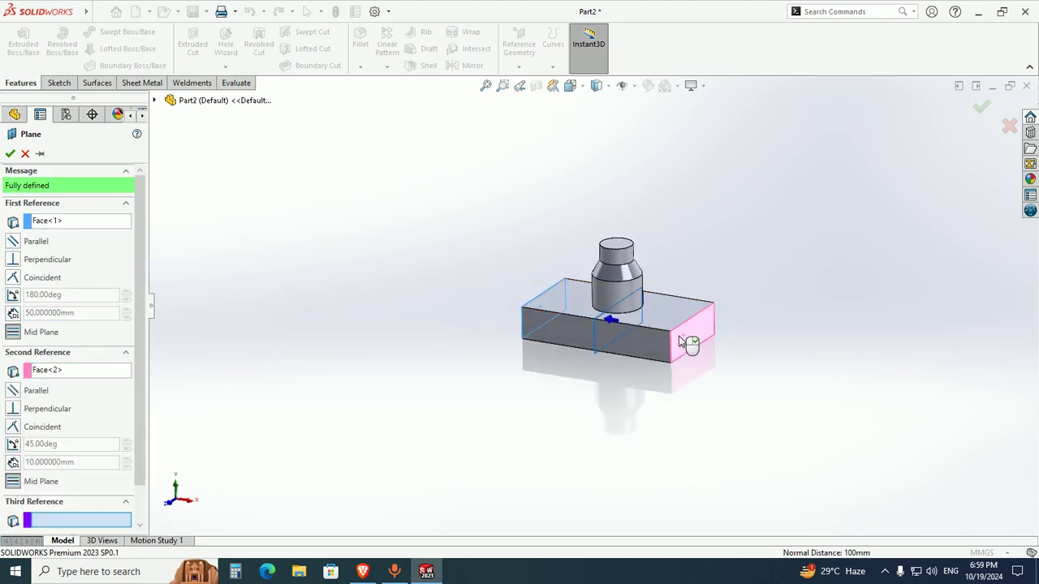
pyautogui.scroll(-3, 695, 343)
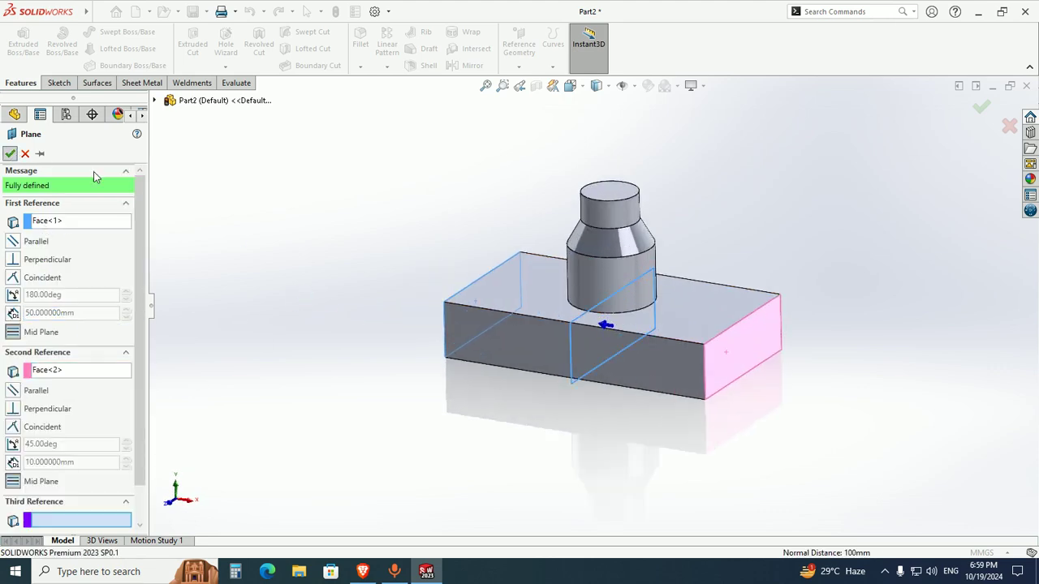
pyautogui.click(9, 153)
# Hide the mid-plane between the block's end faces
pyautogui.moveTo(497, 264)
pyautogui.mouseDown(button='middle')
pyautogui.moveTo(492, 255)
pyautogui.moveTo(513, 257)
pyautogui.mouseUp(button='middle')
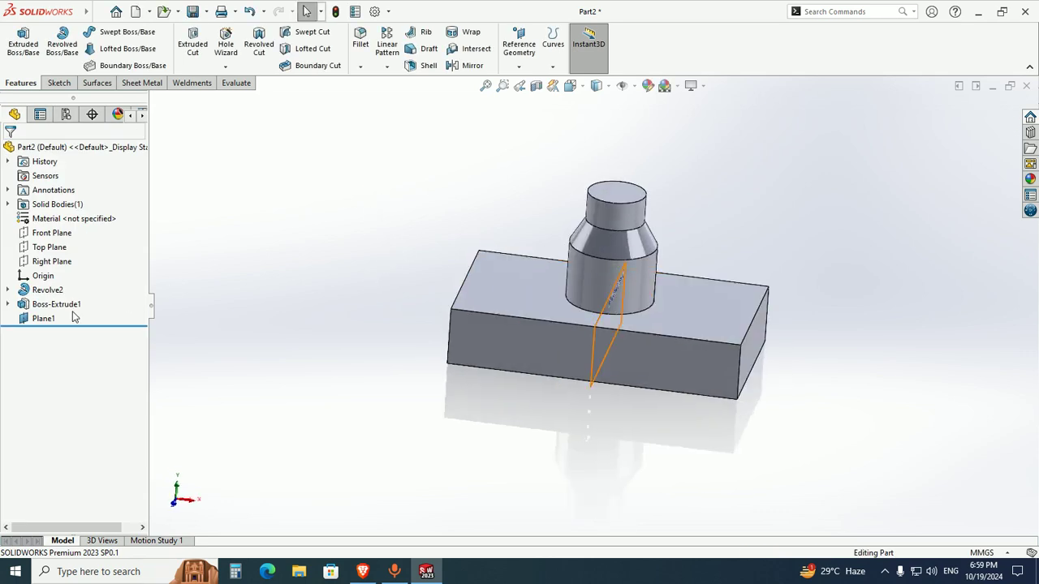
pyautogui.rightClick(36, 321)
pyautogui.click(317, 232)
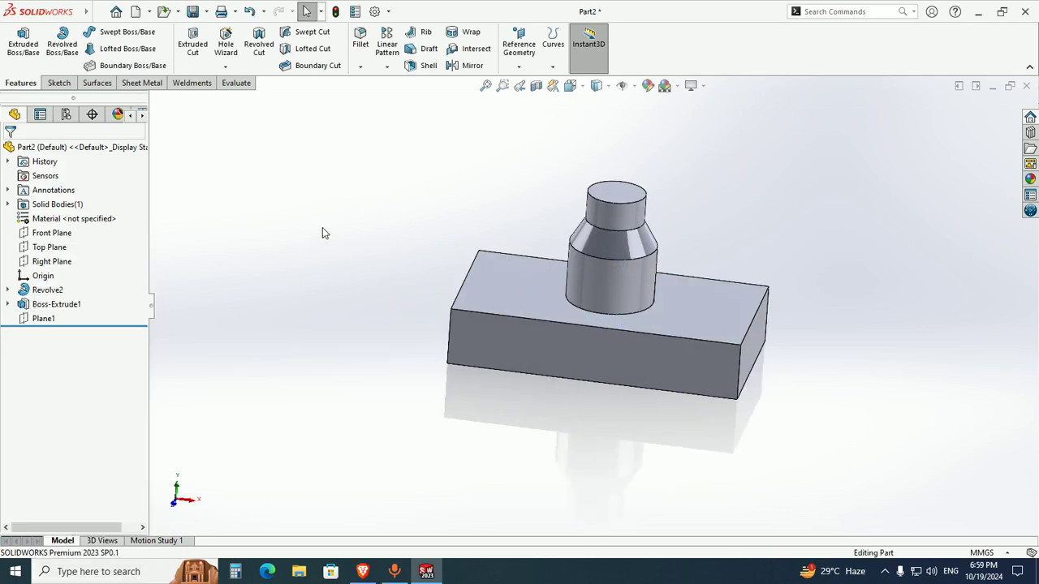
# Start a reference plane offset 50 mm from the base block's long side face
pyautogui.click(518, 66)
pyautogui.click(523, 87)
pyautogui.moveTo(359, 215); pyautogui.dragTo(551, 342, button='middle')
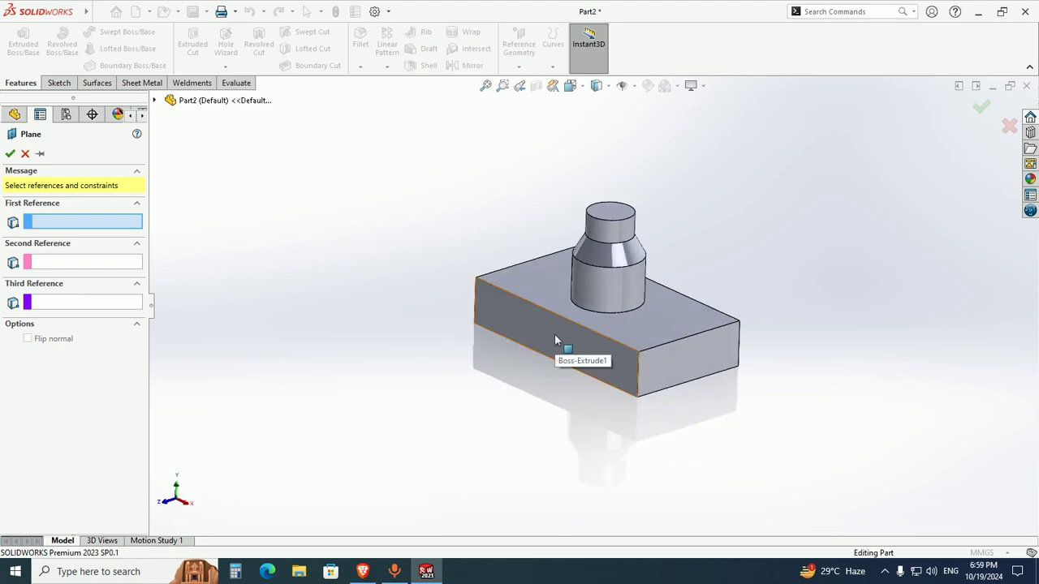
pyautogui.click(554, 334)
pyautogui.moveTo(553, 335)
pyautogui.mouseDown(button='middle')
pyautogui.moveTo(540, 317)
pyautogui.moveTo(542, 331)
pyautogui.mouseUp(button='middle')
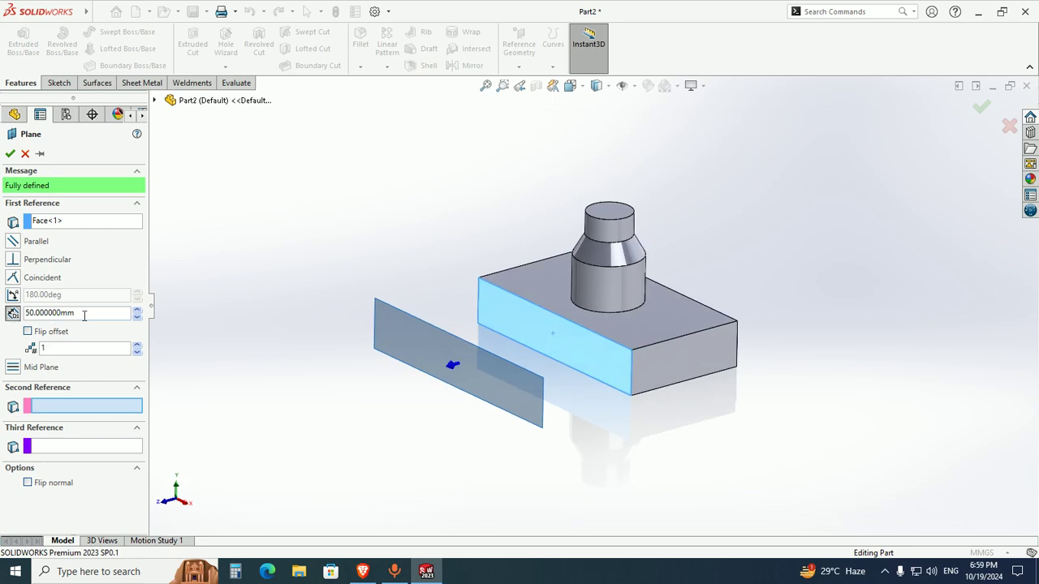
pyautogui.moveTo(544, 313); pyautogui.dragTo(526, 326, button='middle')
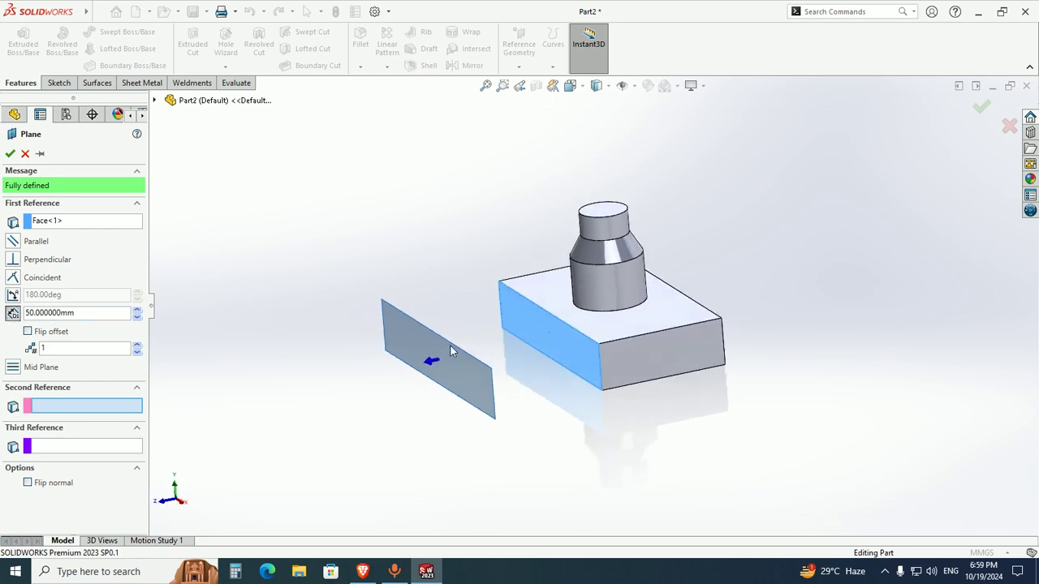
# Set the number of offset planes from the long side face to 4
pyautogui.tripleClick(136, 346)
pyautogui.scroll(4, 305, 326)
pyautogui.moveTo(305, 326); pyautogui.dragTo(371, 349, button='middle')
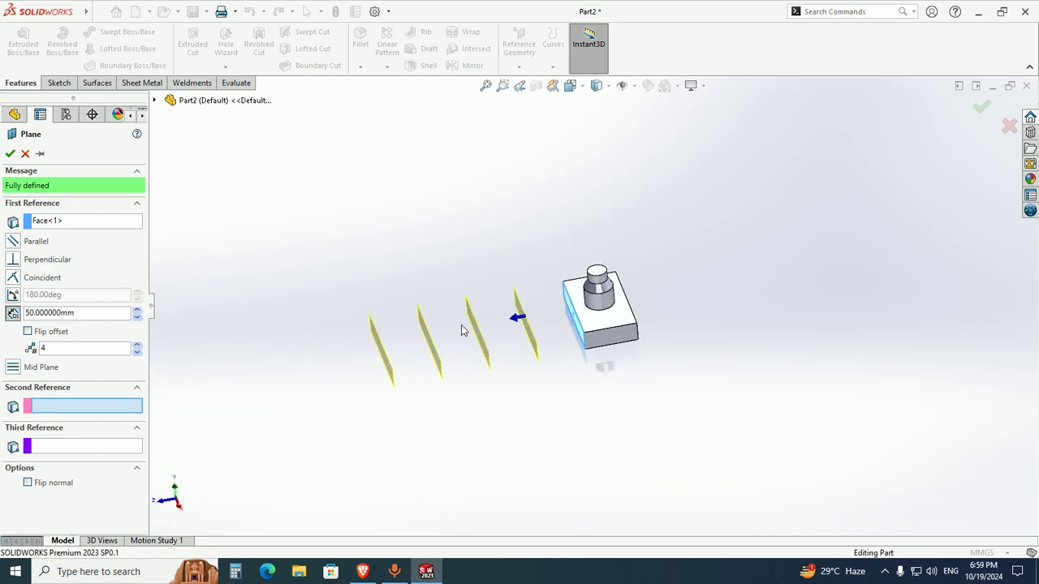
pyautogui.scroll(-1, 456, 343)
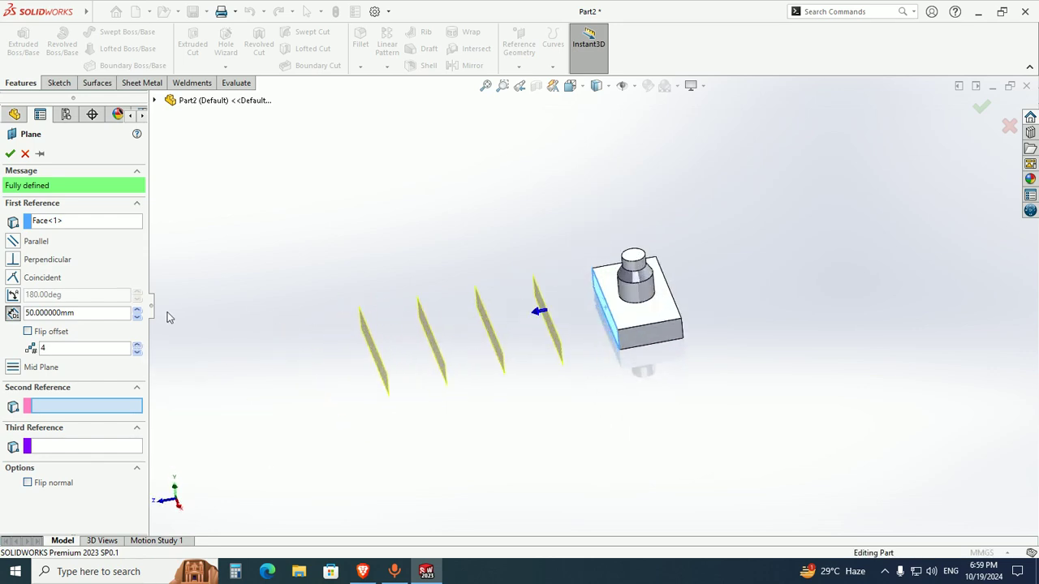
# Reduce the number of offset planes to 1 and view its preview beside the block
pyautogui.moveTo(113, 349); pyautogui.dragTo(2, 356)
pyautogui.write('1')
pyautogui.moveTo(361, 231); pyautogui.dragTo(338, 255, button='middle')
pyautogui.scroll(-3, 633, 335)
pyautogui.moveTo(634, 337); pyautogui.dragTo(615, 310, button='middle')
pyautogui.scroll(1, 615, 310)
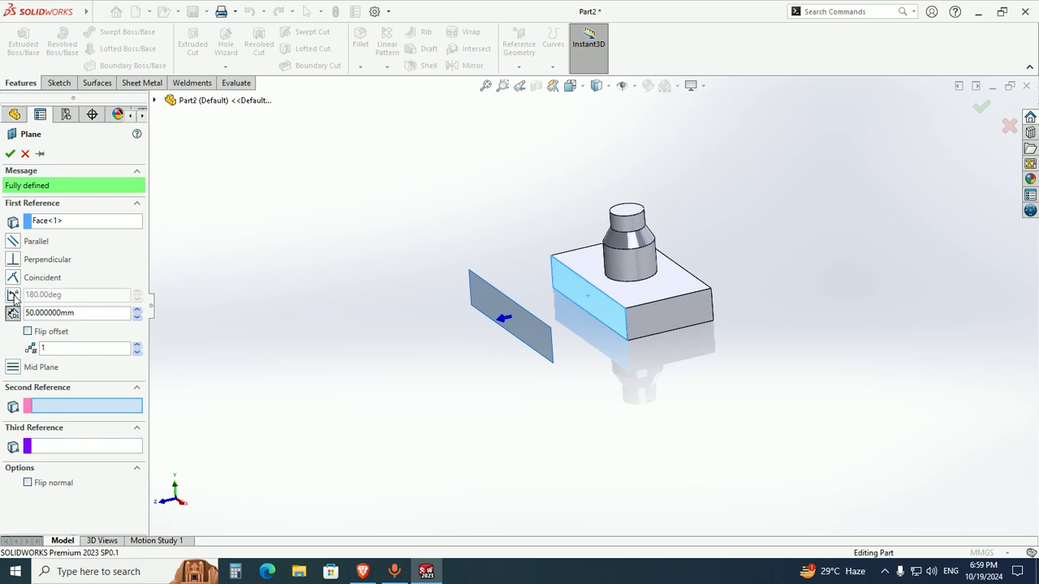
# Try the Parallel and Perpendicular constraints for the plane referenced to the block's long side face
pyautogui.click(13, 241)
pyautogui.scroll(-4, 649, 334)
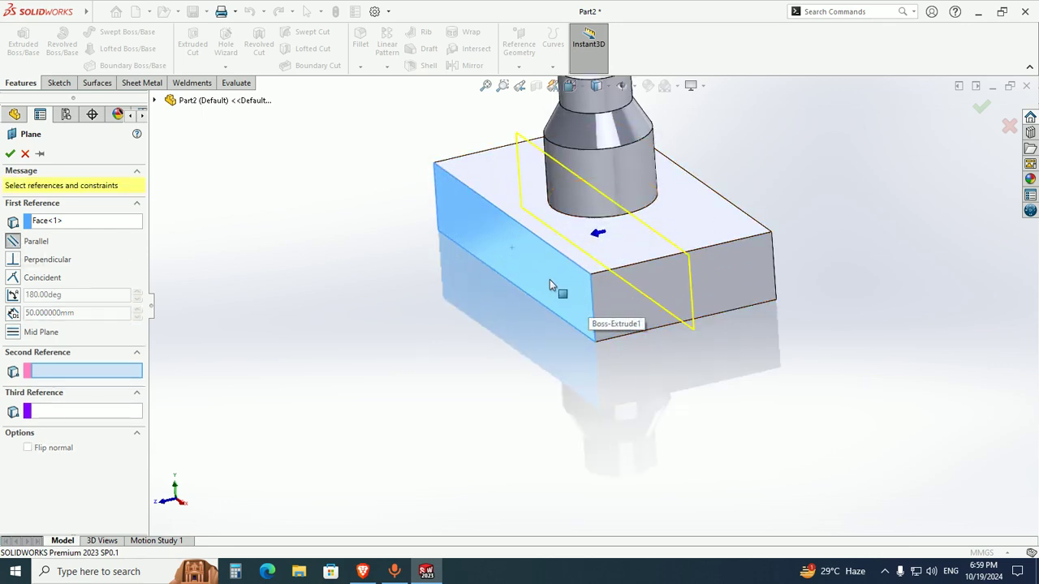
pyautogui.click(13, 259)
pyautogui.moveTo(422, 276); pyautogui.dragTo(439, 238, button='middle')
pyautogui.press('space')
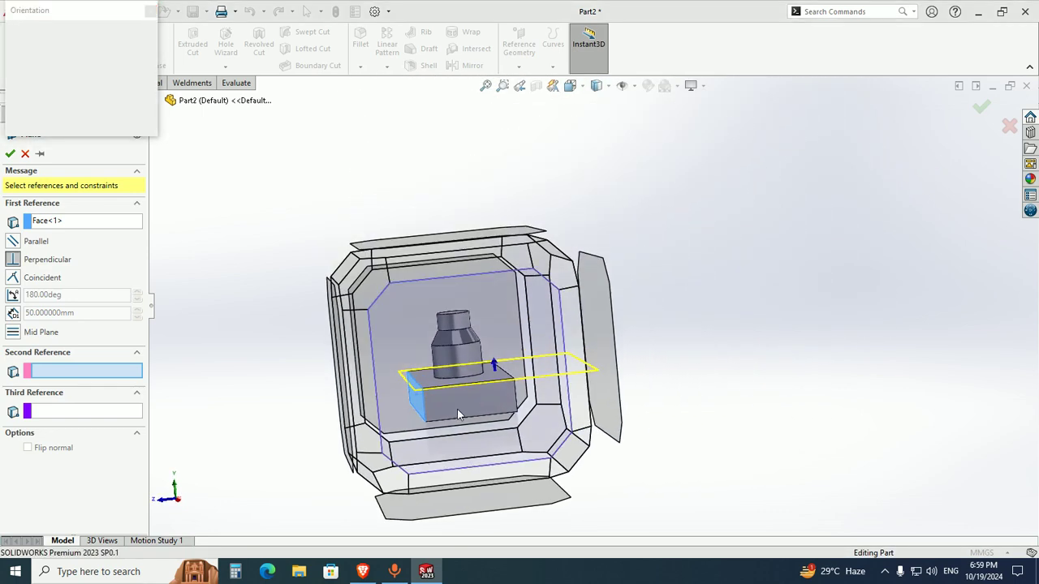
pyautogui.click(457, 406)
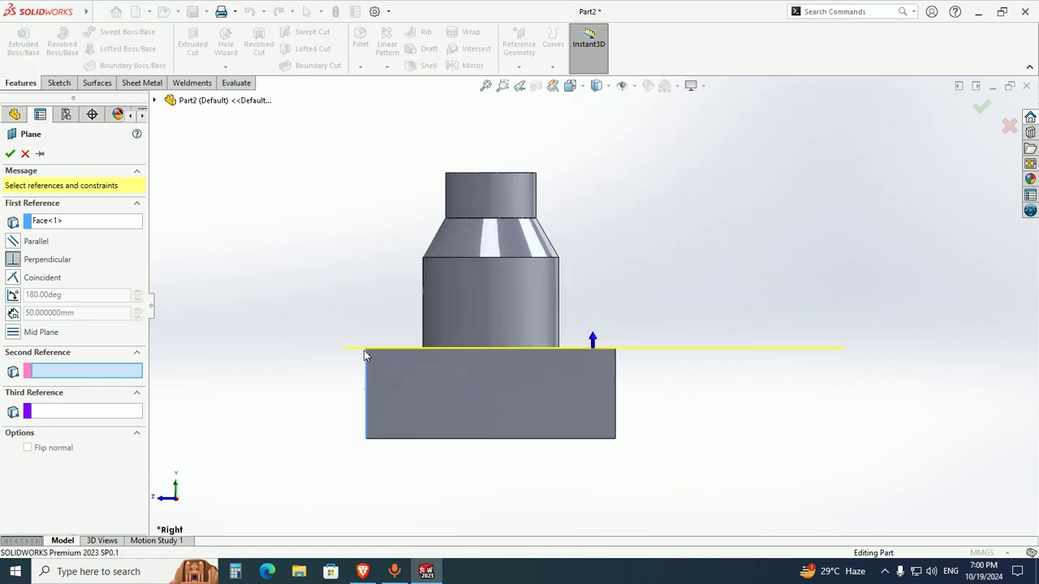
pyautogui.scroll(4, 361, 358)
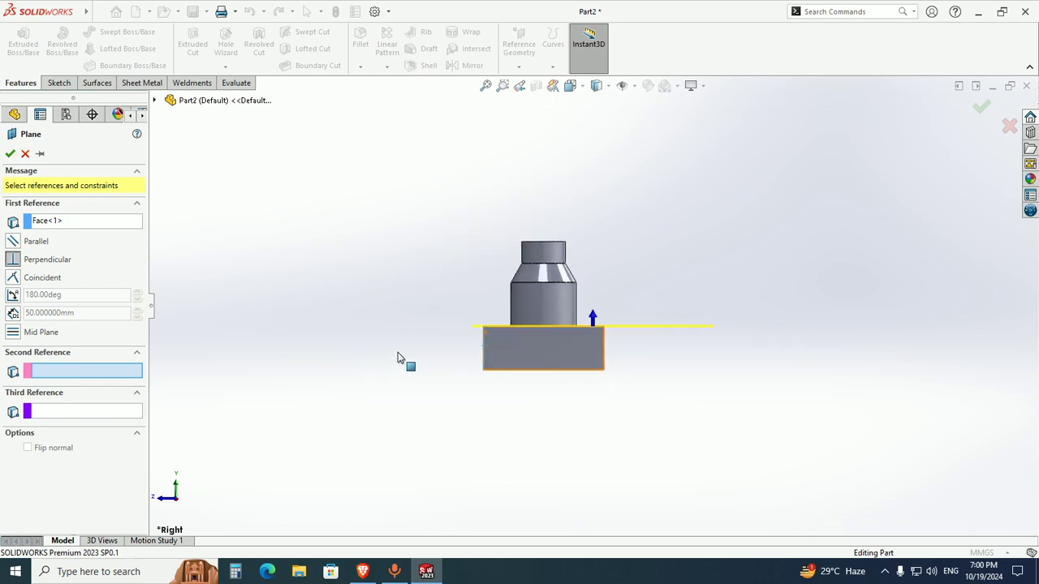
pyautogui.moveTo(397, 359); pyautogui.dragTo(424, 366, button='middle')
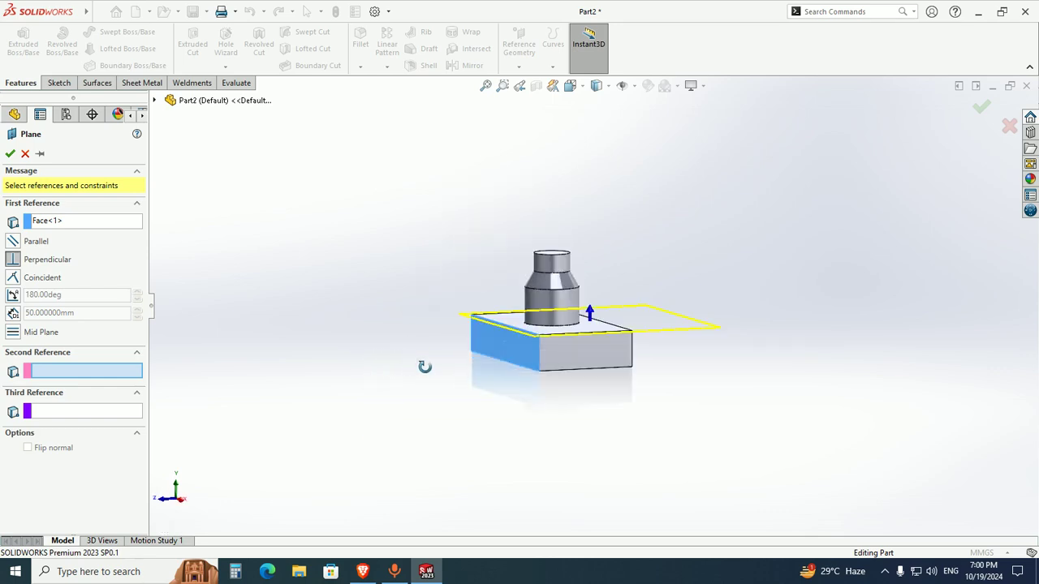
# Try the Coincident constraint on the block's long side face and discard the plane
pyautogui.click(13, 278)
pyautogui.scroll(5, 517, 376)
pyautogui.scroll(5, 614, 272)
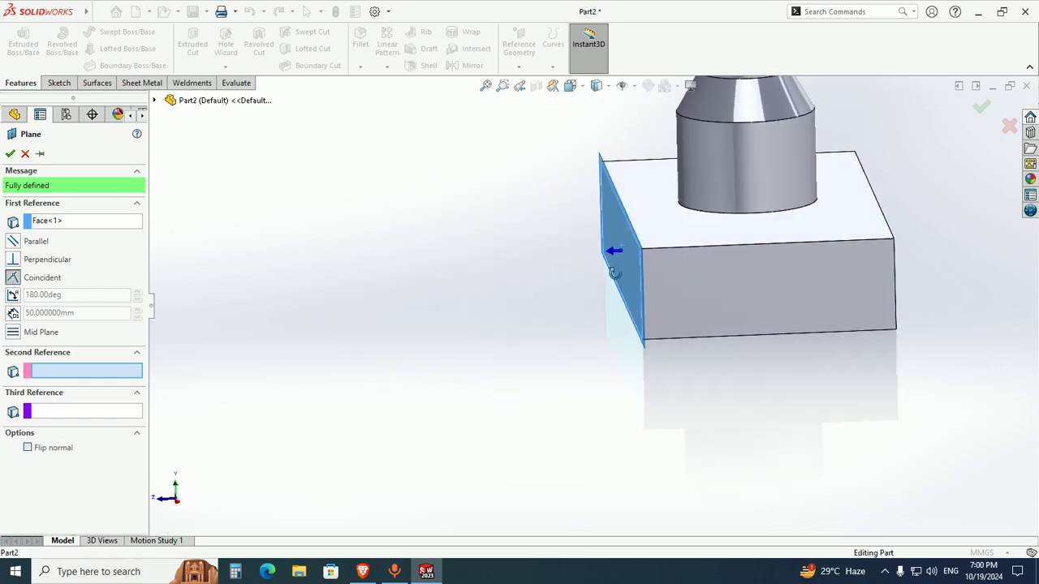
pyautogui.scroll(5, 614, 272)
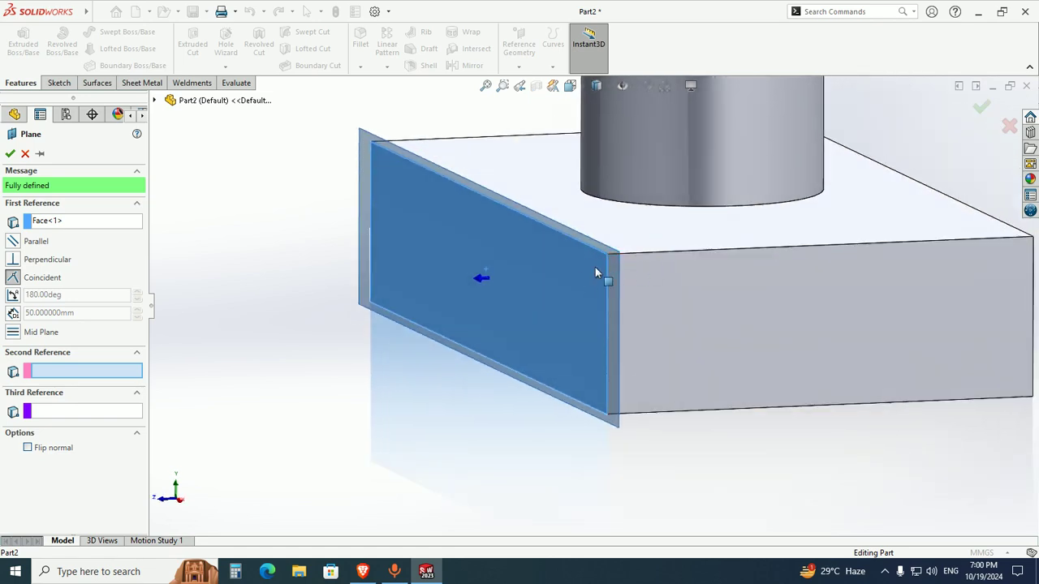
pyautogui.scroll(-5, 557, 295)
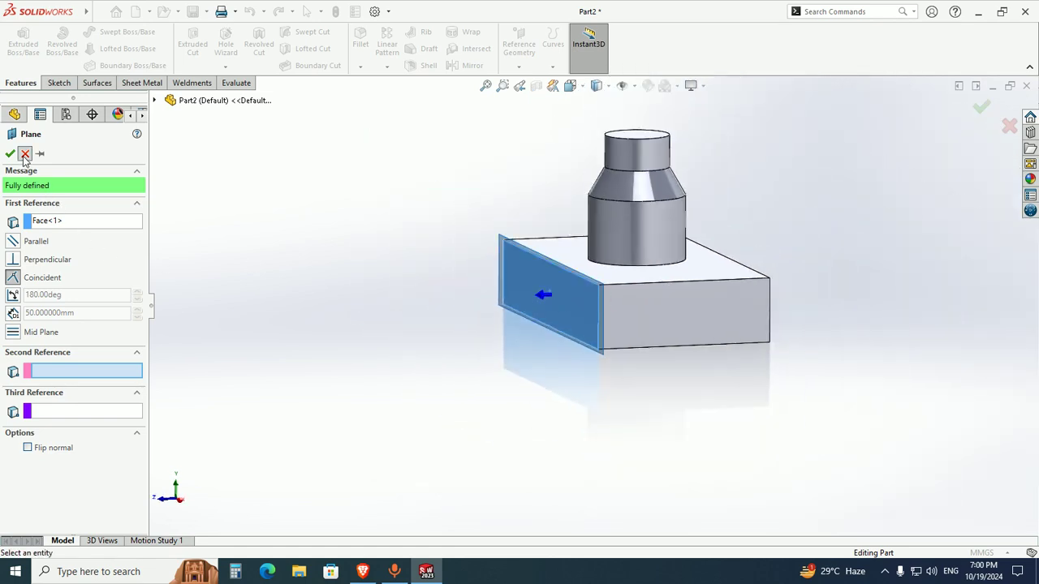
pyautogui.click(25, 154)
# Create a reference plane offset 50 mm from the block's long side face and hide it
pyautogui.click(519, 66)
pyautogui.click(534, 83)
pyautogui.click(559, 283)
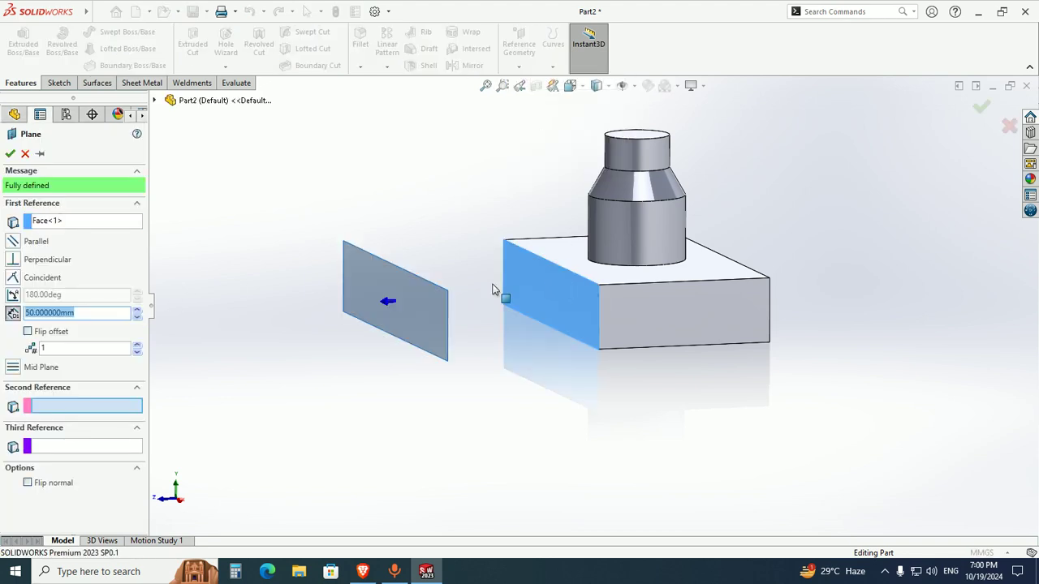
pyautogui.click(10, 153)
pyautogui.click(43, 333)
pyautogui.rightClick(43, 332)
pyautogui.click(78, 273)
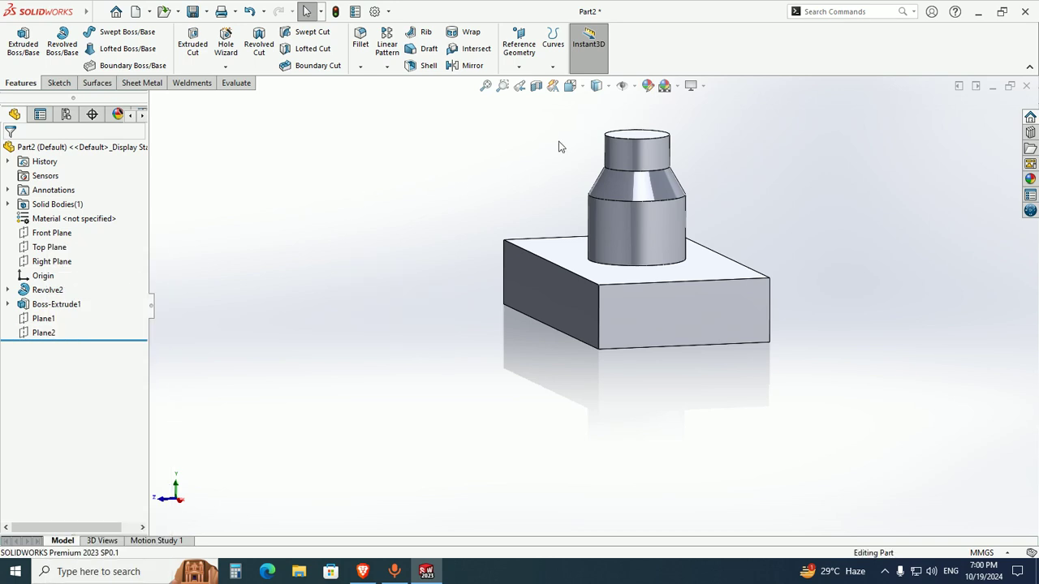
# Start a reference plane with the block's long side face as the first reference
pyautogui.click(519, 45)
pyautogui.click(523, 81)
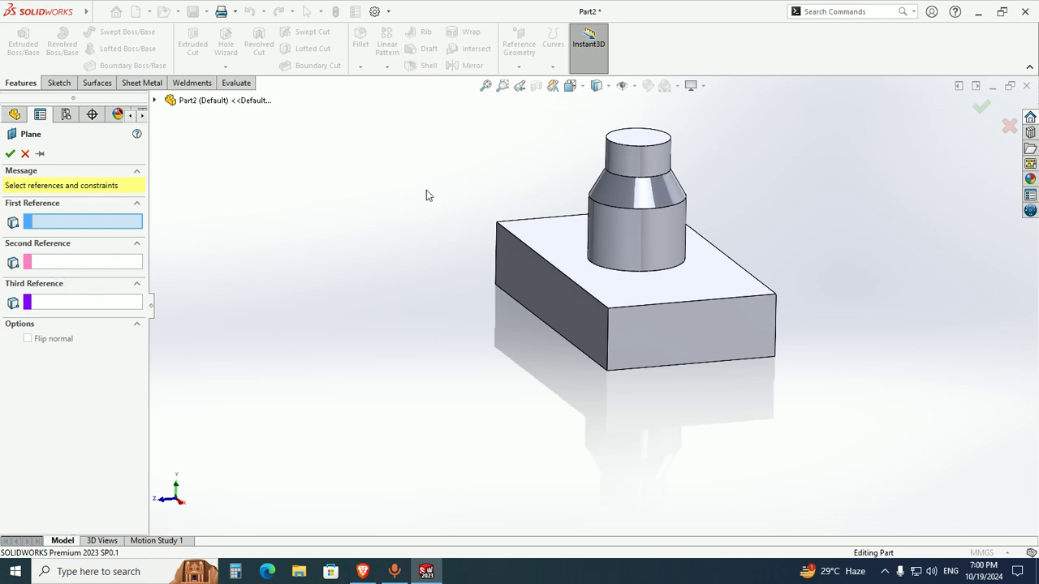
pyautogui.click(563, 290)
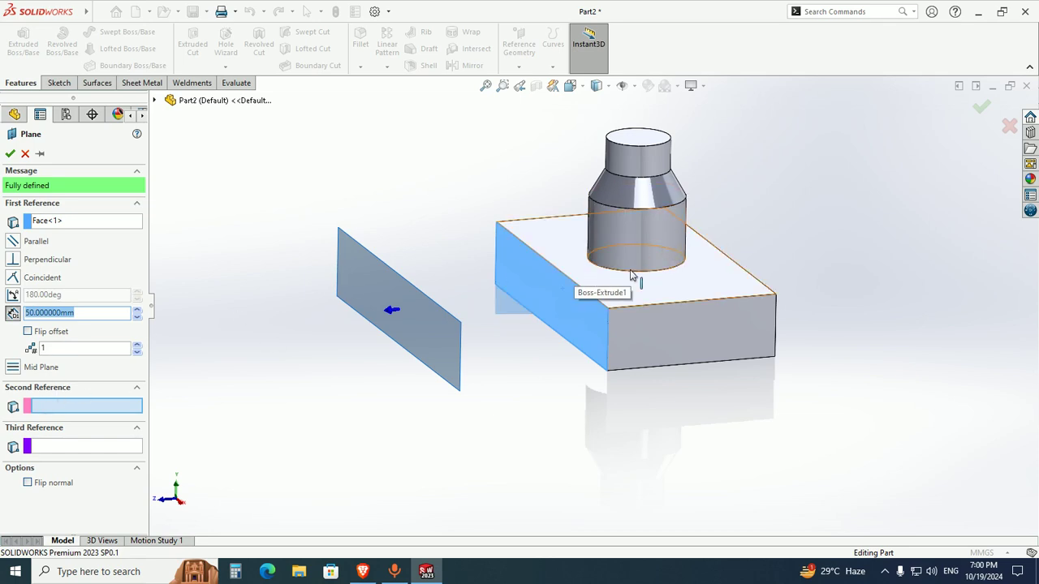
# Try the block's short top edge as the second reference, and remove it from the plane definition
pyautogui.scroll(-2, 629, 284)
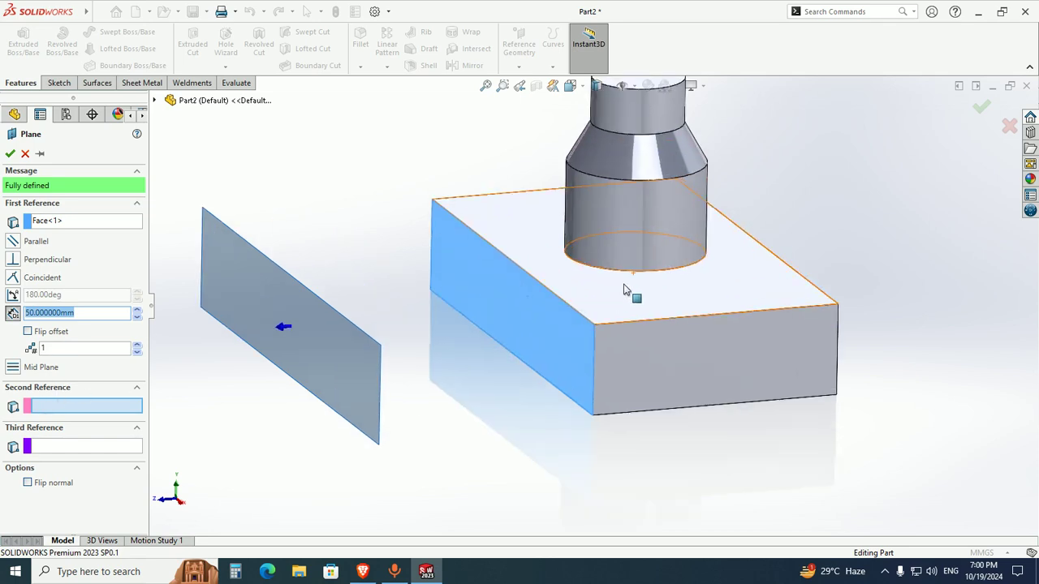
pyautogui.click(698, 316)
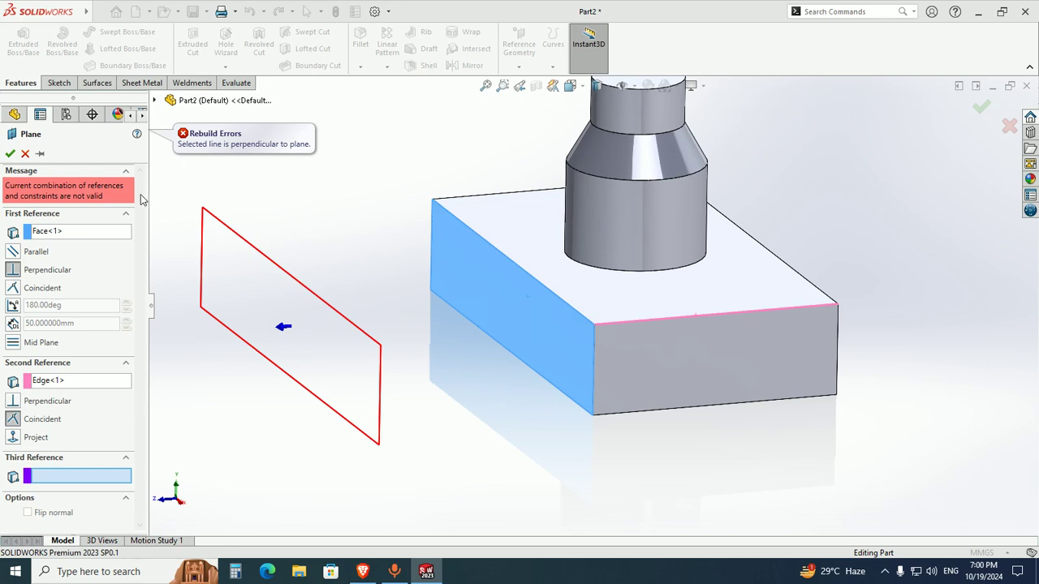
pyautogui.click(50, 383)
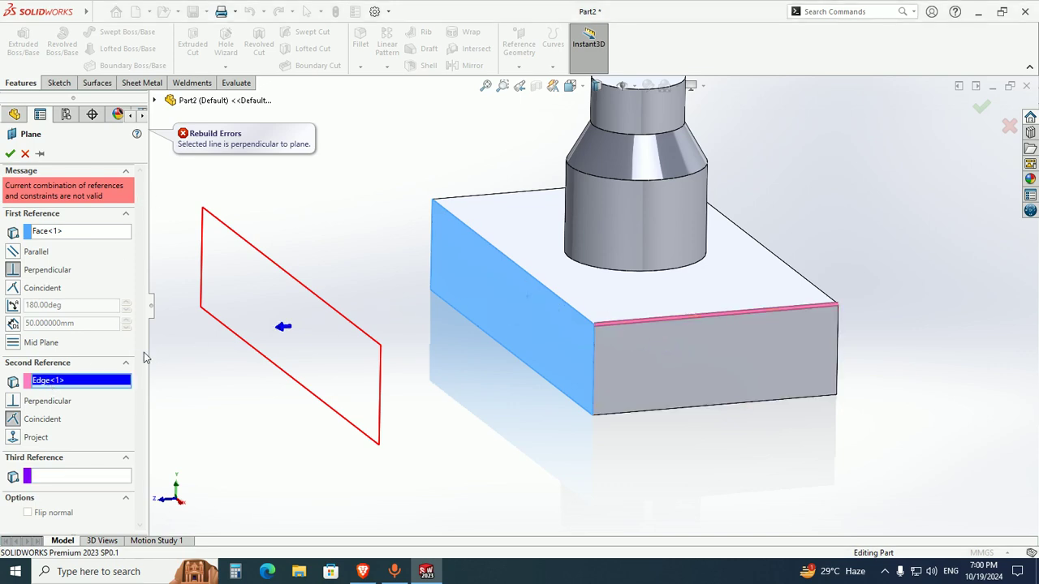
pyautogui.rightClick(78, 384)
pyautogui.click(102, 395)
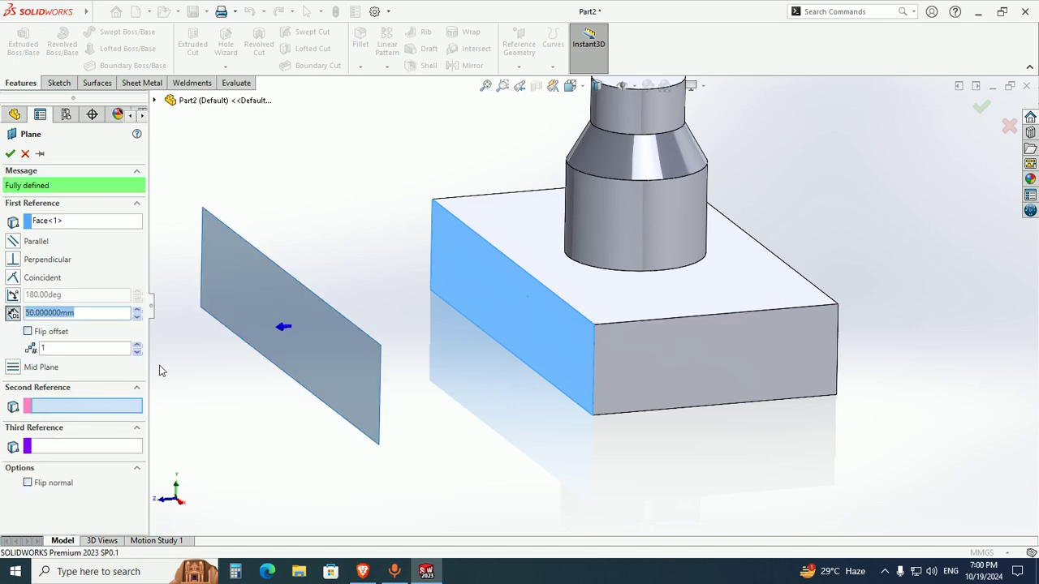
# Add the side face's long top edge as the second reference, keeping the plane perpendicular to the face and coincident with the edge
pyautogui.click(504, 260)
pyautogui.moveTo(504, 261); pyautogui.dragTo(425, 246, button='middle')
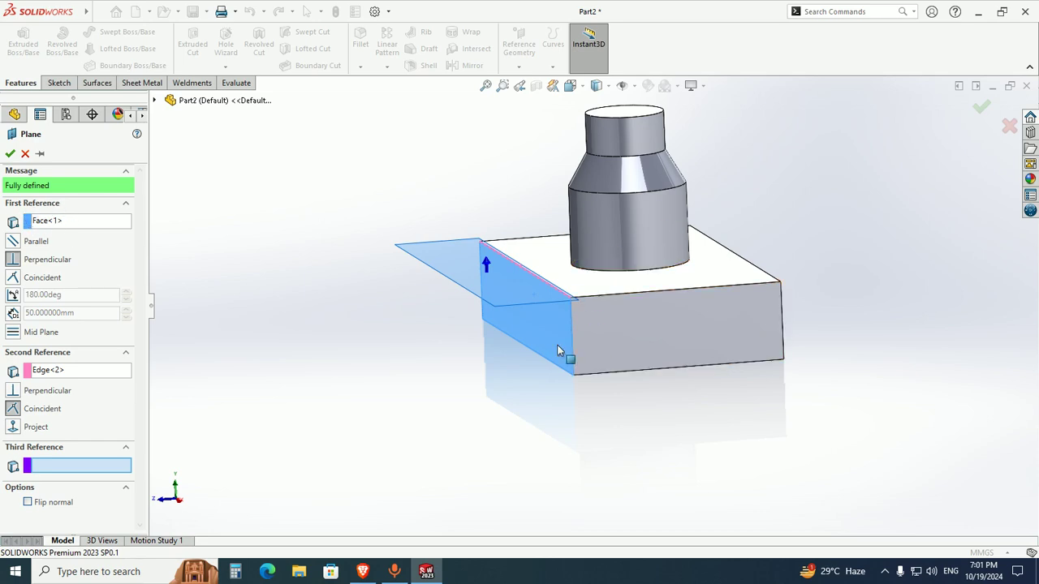
pyautogui.moveTo(567, 318); pyautogui.dragTo(552, 295, button='middle')
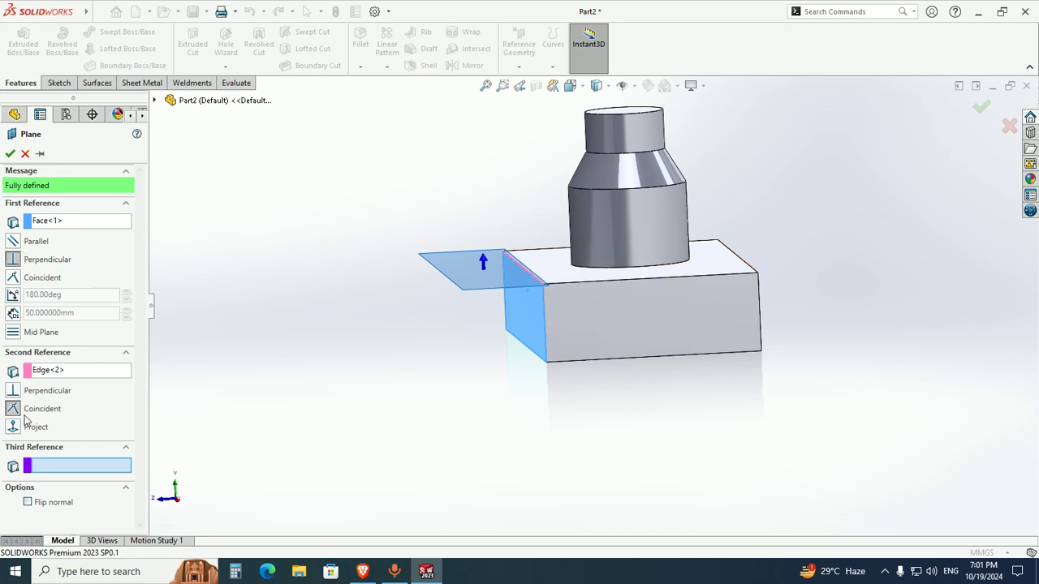
pyautogui.moveTo(238, 322)
pyautogui.mouseDown(button='middle')
pyautogui.moveTo(263, 322)
pyautogui.moveTo(257, 332)
pyautogui.mouseUp(button='middle')
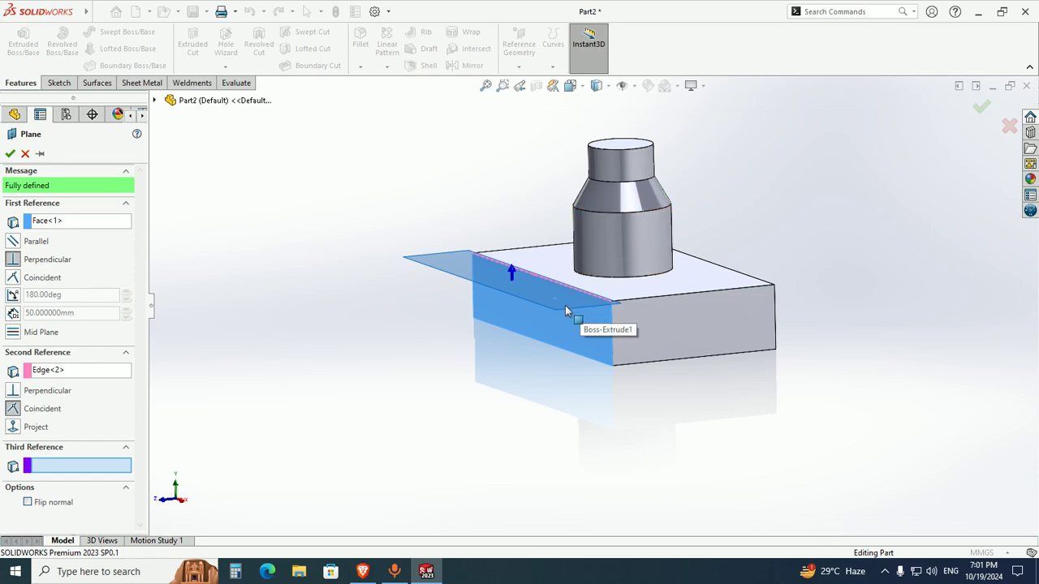
pyautogui.moveTo(410, 307); pyautogui.dragTo(445, 319, button='middle')
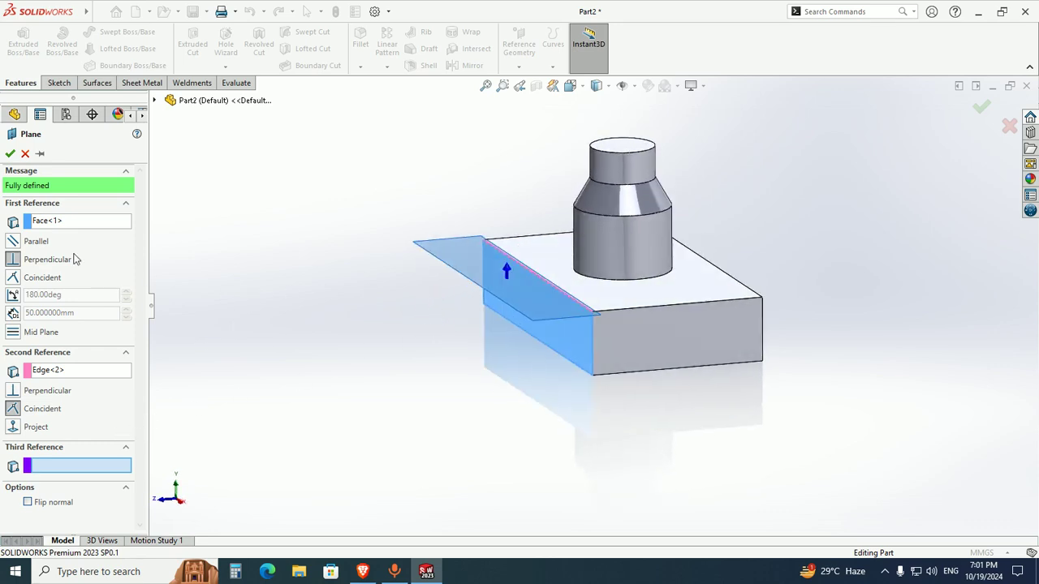
# Try the Parallel and Coincident constraints on the side face reference, and return it to Perpendicular
pyautogui.click(12, 242)
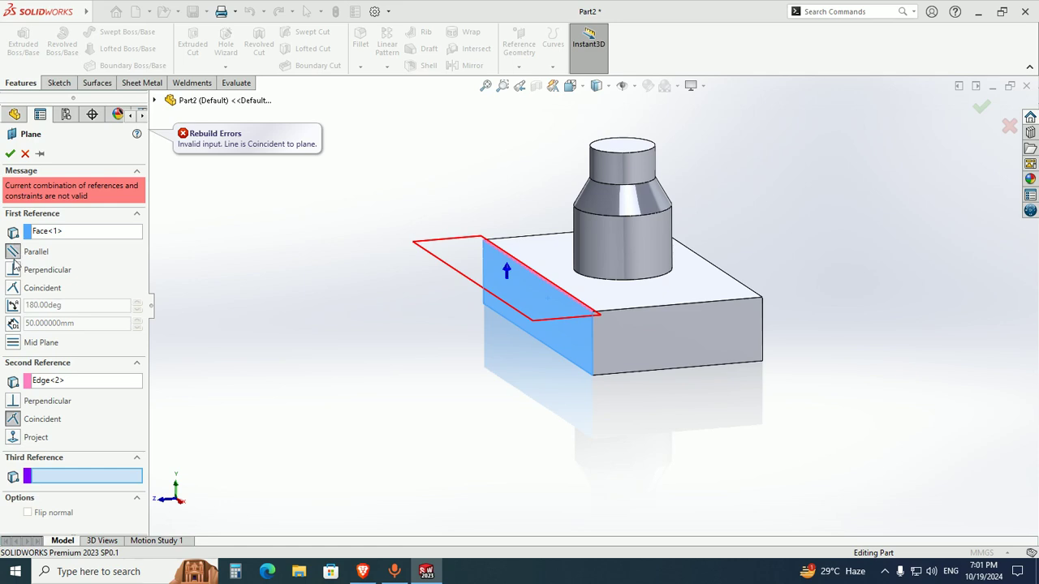
pyautogui.click(14, 273)
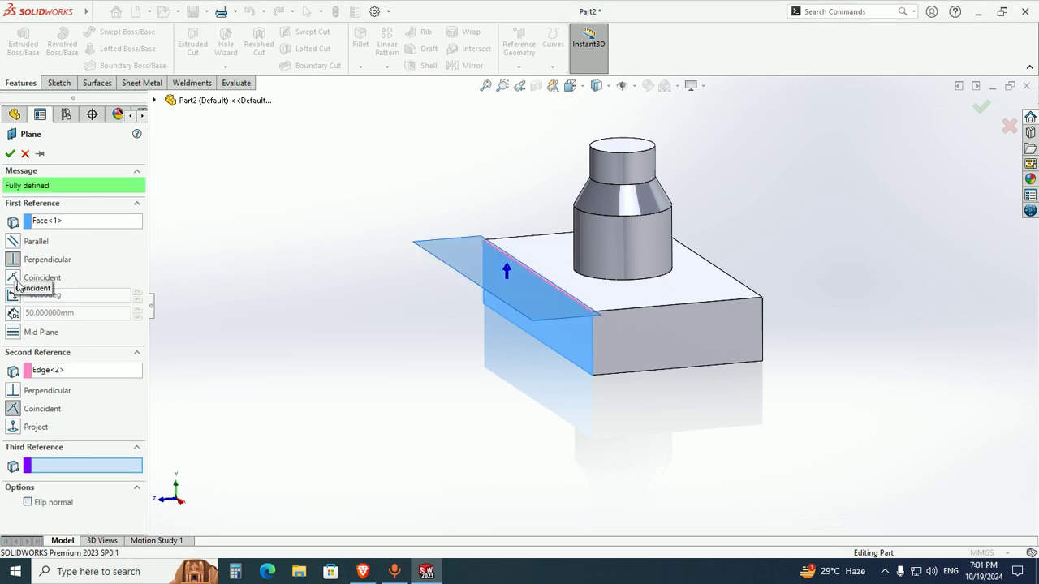
pyautogui.click(13, 278)
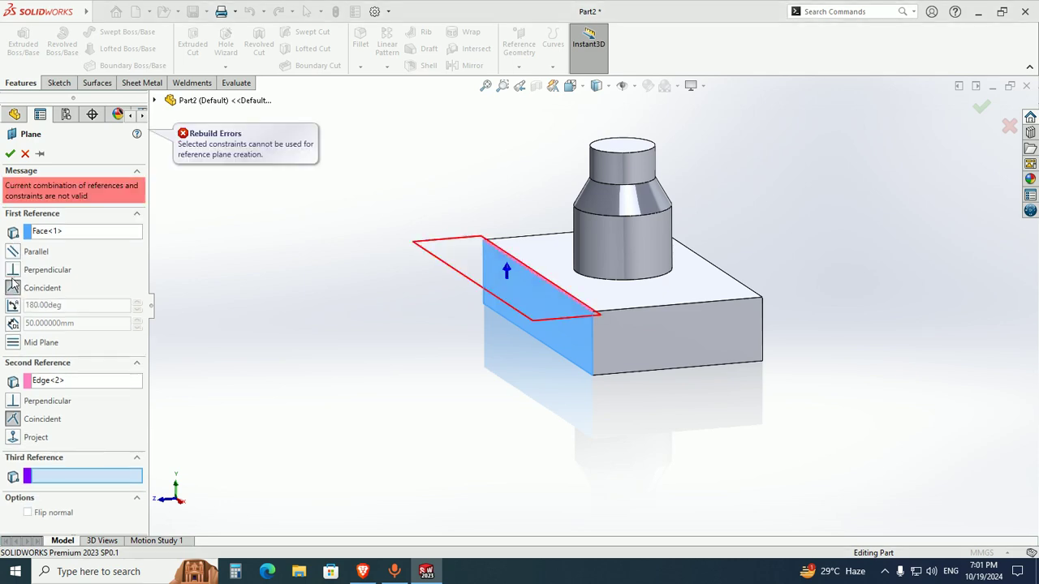
pyautogui.click(14, 274)
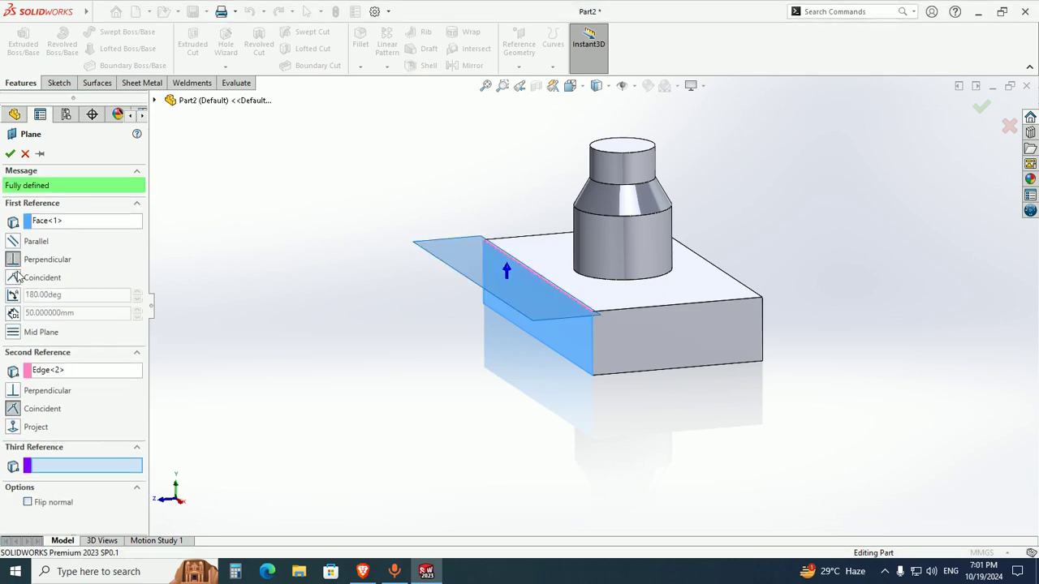
# Try the Perpendicular and Project constraints on the edge reference, and return it to Coincident
pyautogui.click(14, 391)
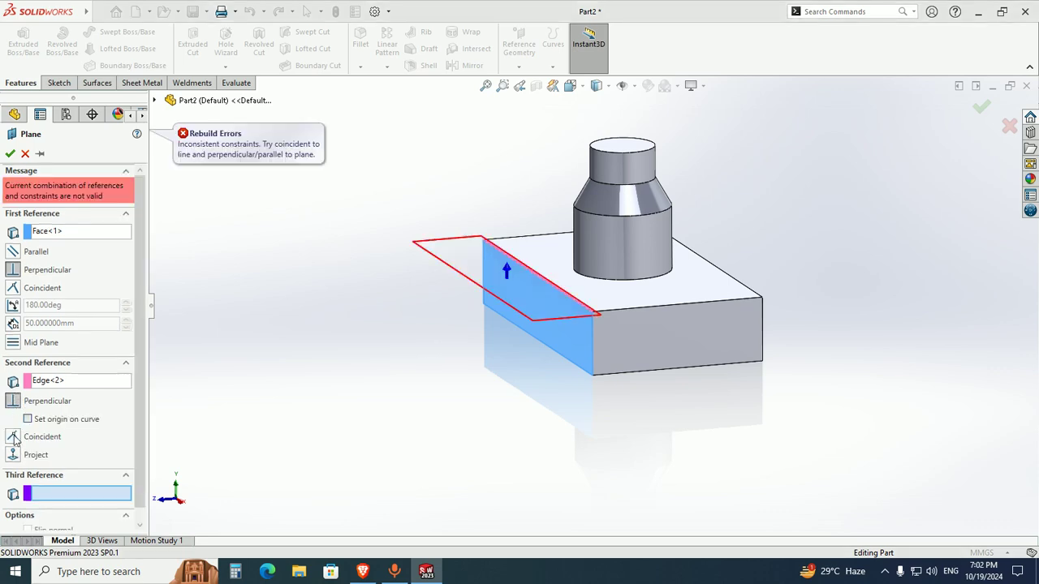
pyautogui.click(13, 439)
pyautogui.click(13, 427)
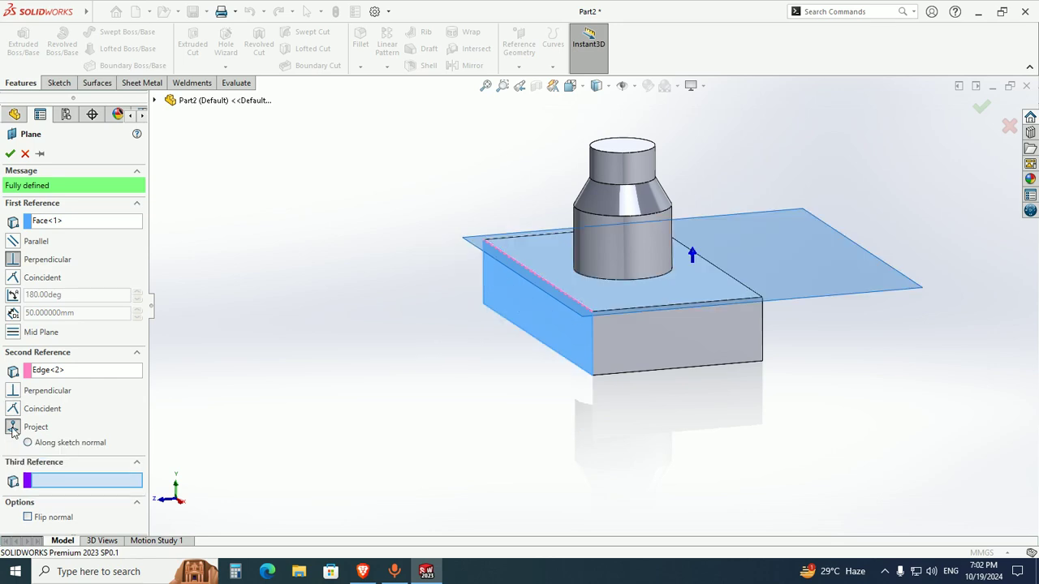
pyautogui.moveTo(528, 295); pyautogui.dragTo(503, 262, button='middle')
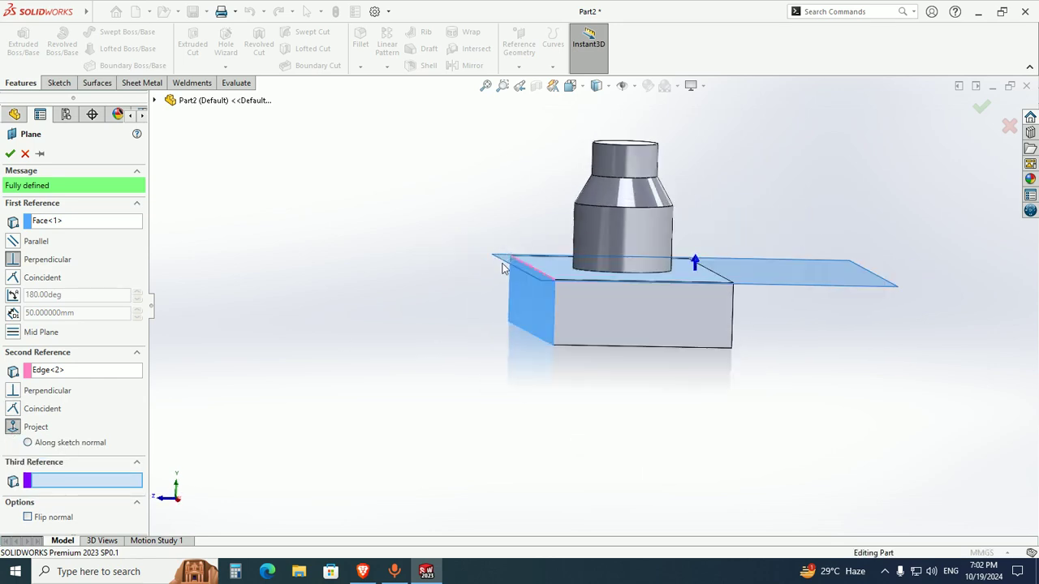
pyautogui.scroll(-3, 572, 286)
pyautogui.scroll(-2, 534, 282)
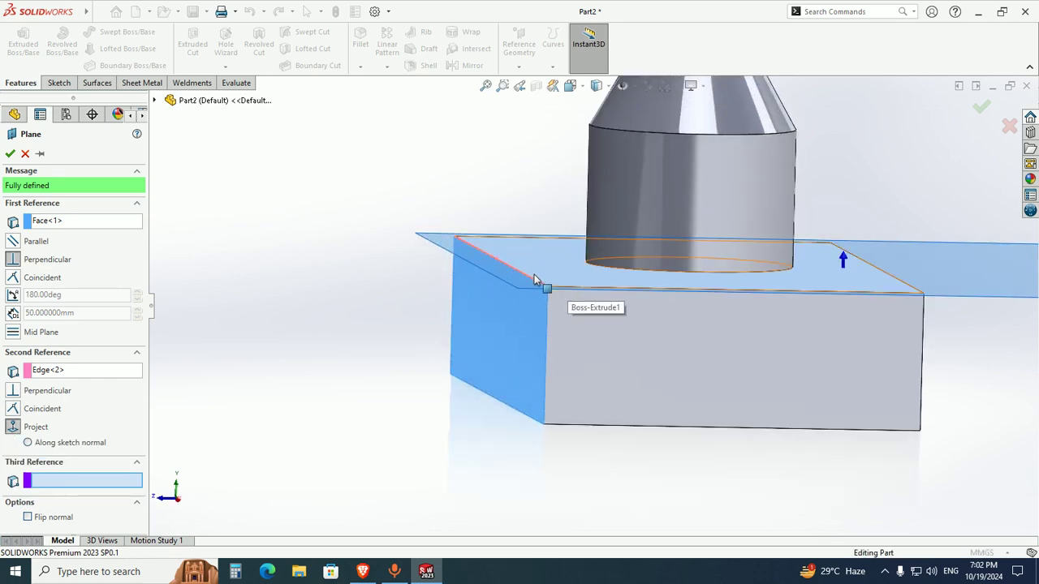
pyautogui.click(12, 408)
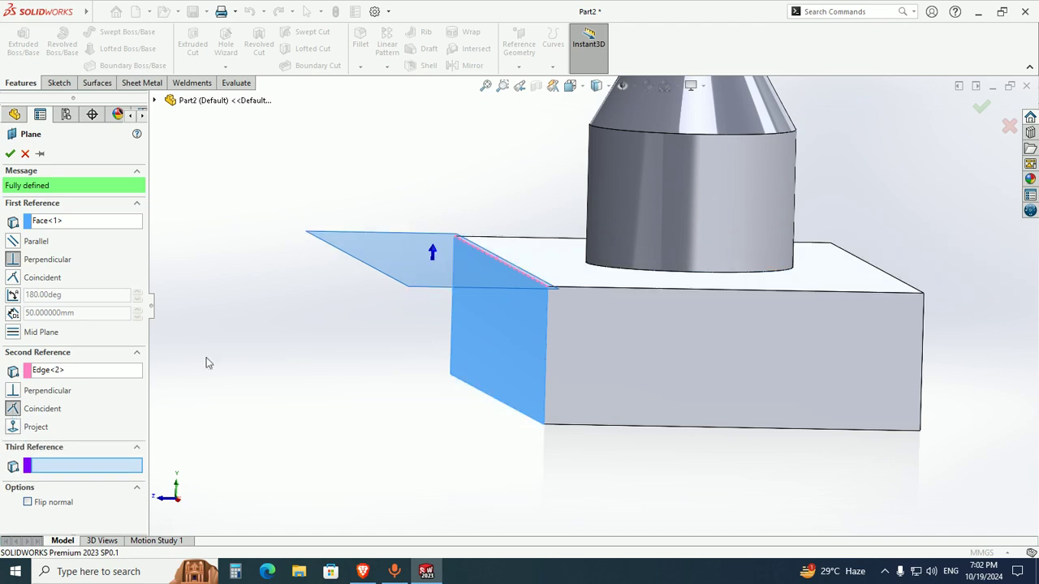
# Create the plane perpendicular to the side face through its long top edge, and hide it
pyautogui.click(10, 154)
pyautogui.moveTo(341, 227); pyautogui.dragTo(328, 320, button='middle')
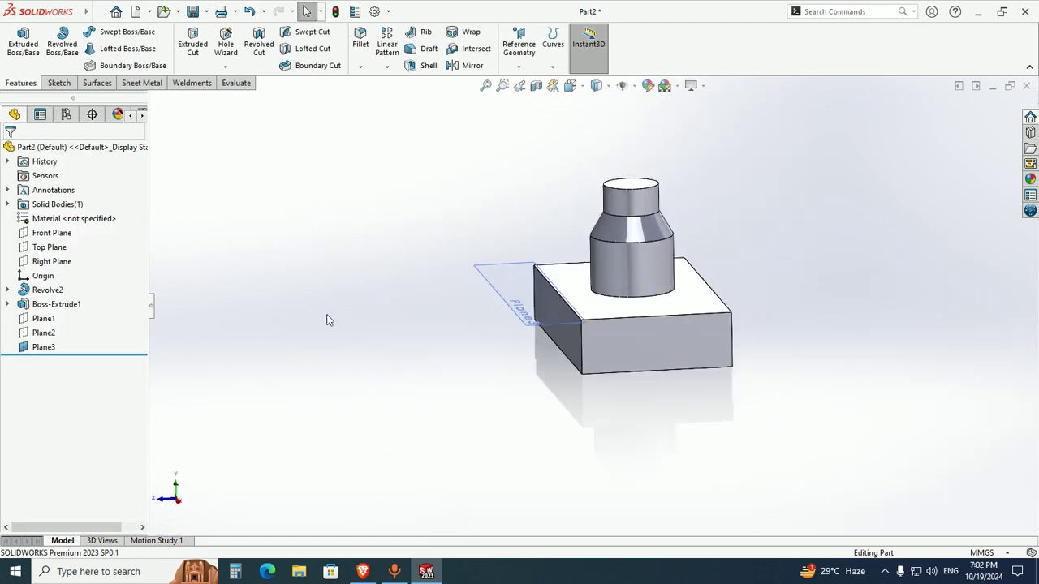
pyautogui.rightClick(43, 346)
pyautogui.click(76, 274)
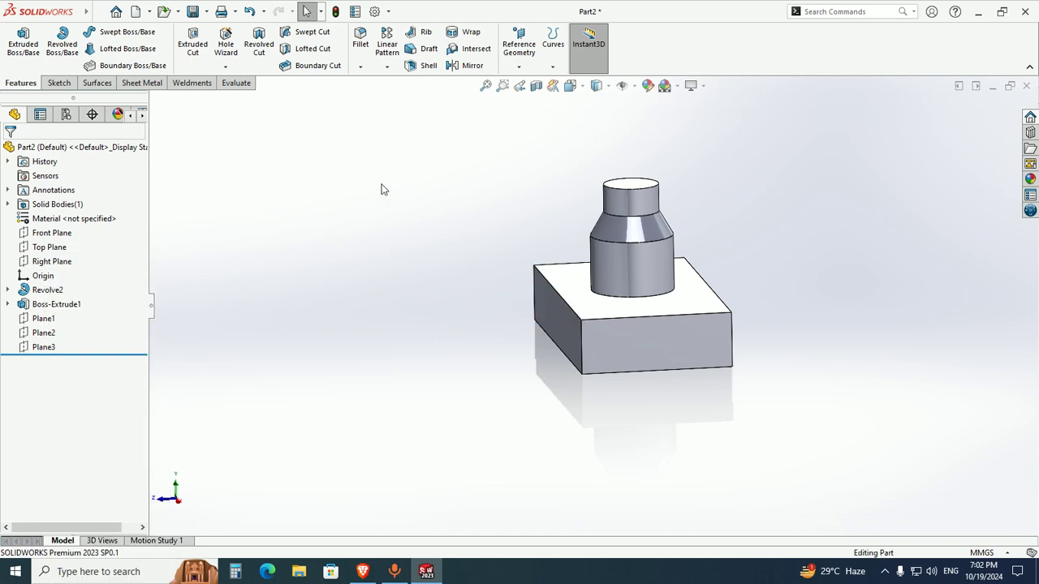
# Start a reference plane coincident with both end vertices of the block's short top edge
pyautogui.click(518, 47)
pyautogui.click(527, 82)
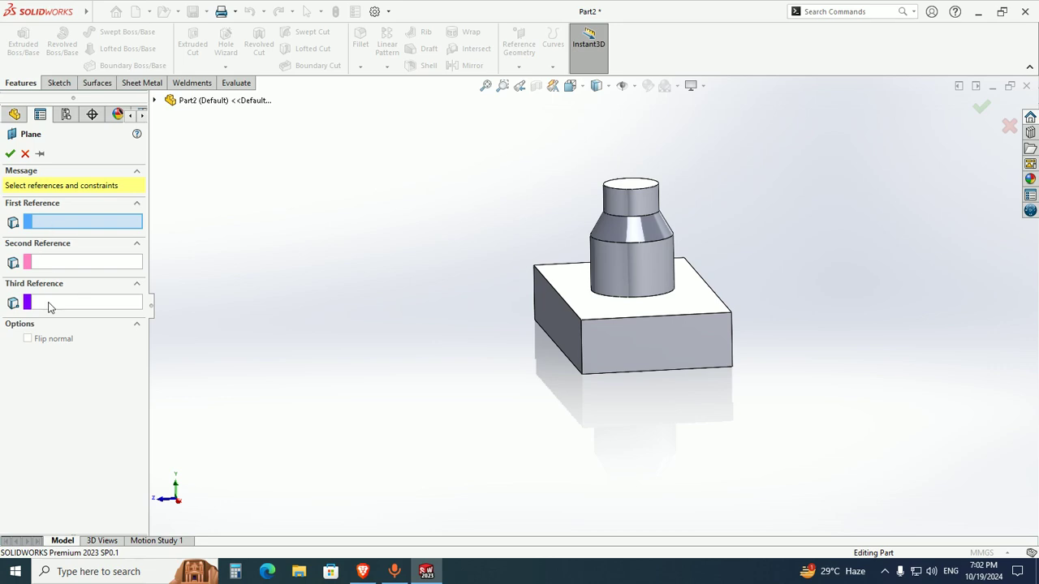
pyautogui.click(581, 321)
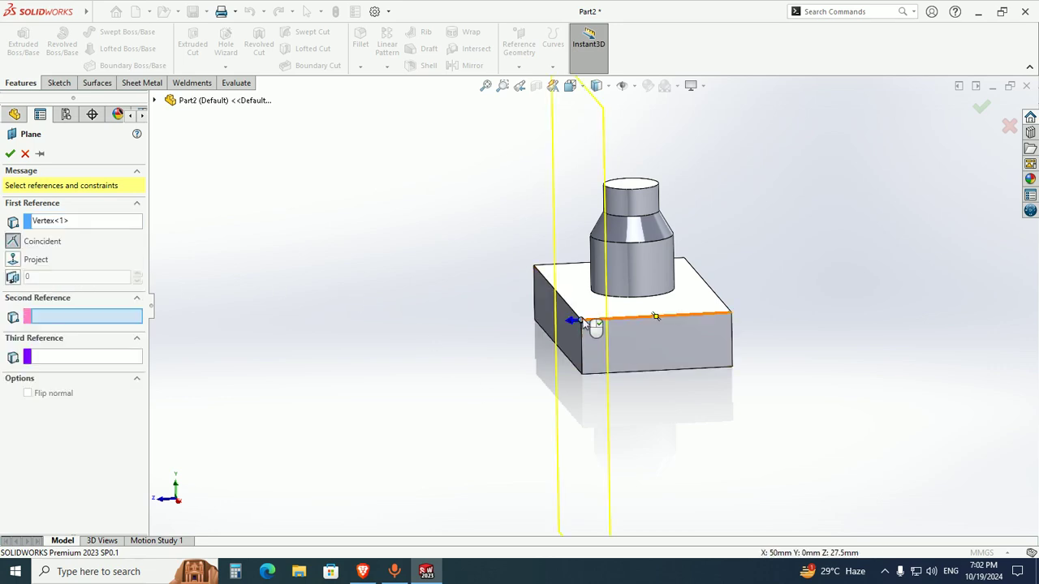
pyautogui.scroll(-3, 729, 317)
pyautogui.click(711, 315)
pyautogui.moveTo(684, 332); pyautogui.dragTo(467, 340, button='middle')
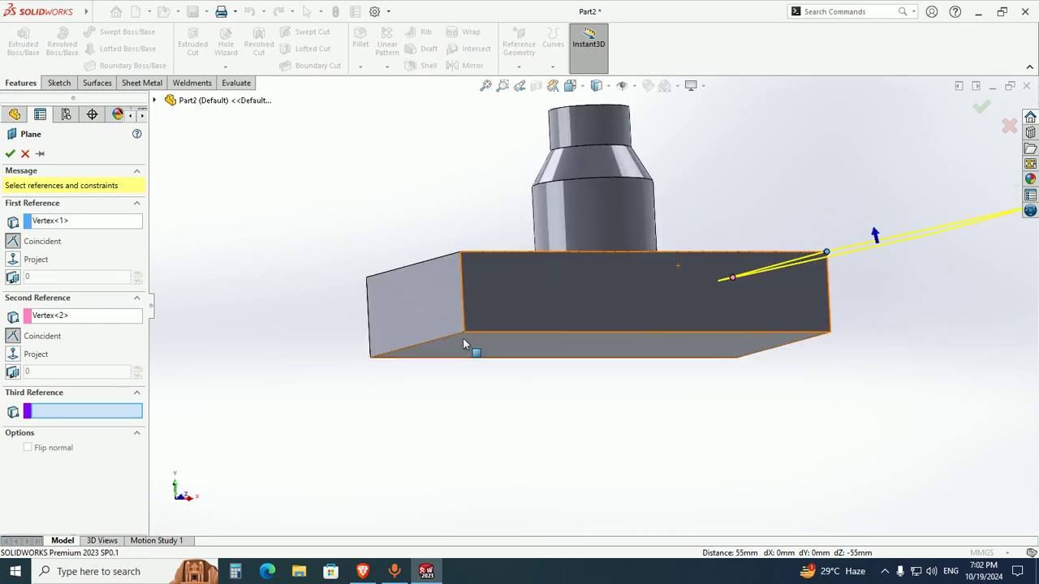
# Add the bottom vertex at the long side face's opposite end as the third reference, create the slanted plane and hide it
pyautogui.click(465, 332)
pyautogui.scroll(4, 491, 425)
pyautogui.moveTo(547, 359); pyautogui.dragTo(514, 447, button='middle')
pyautogui.scroll(-5, 616, 327)
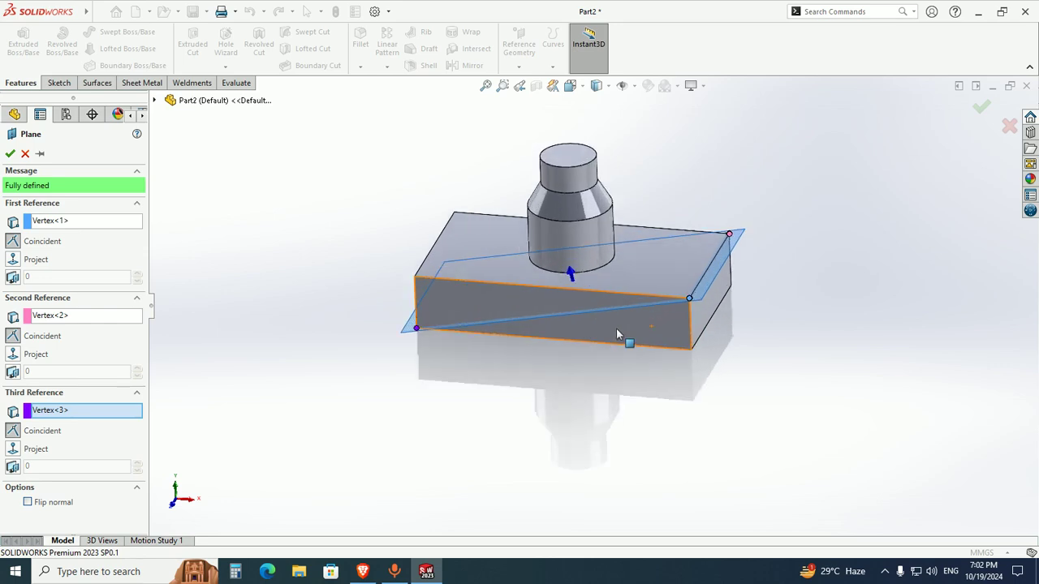
pyautogui.click(9, 154)
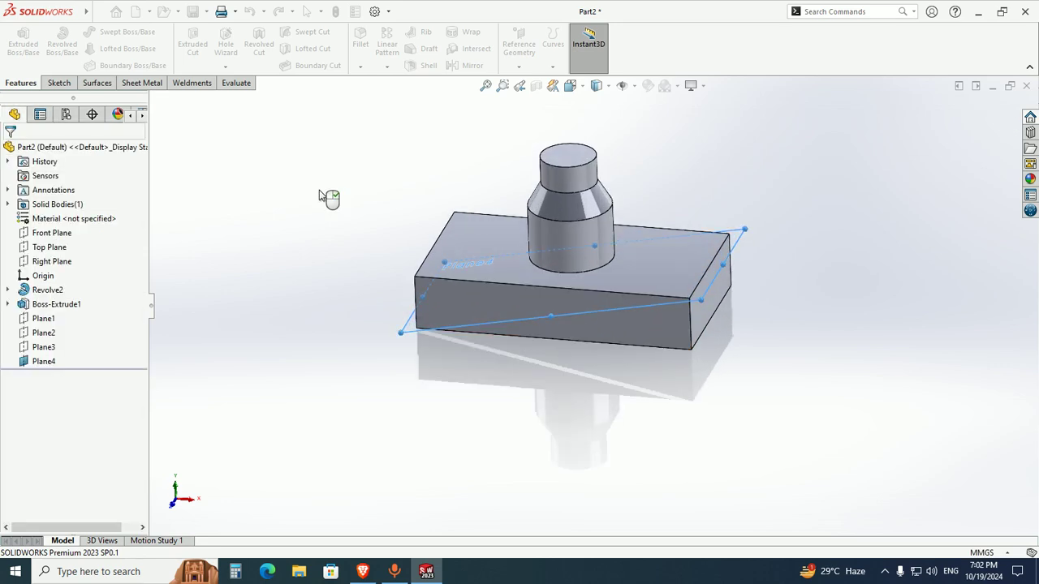
pyautogui.rightClick(41, 361)
pyautogui.click(81, 270)
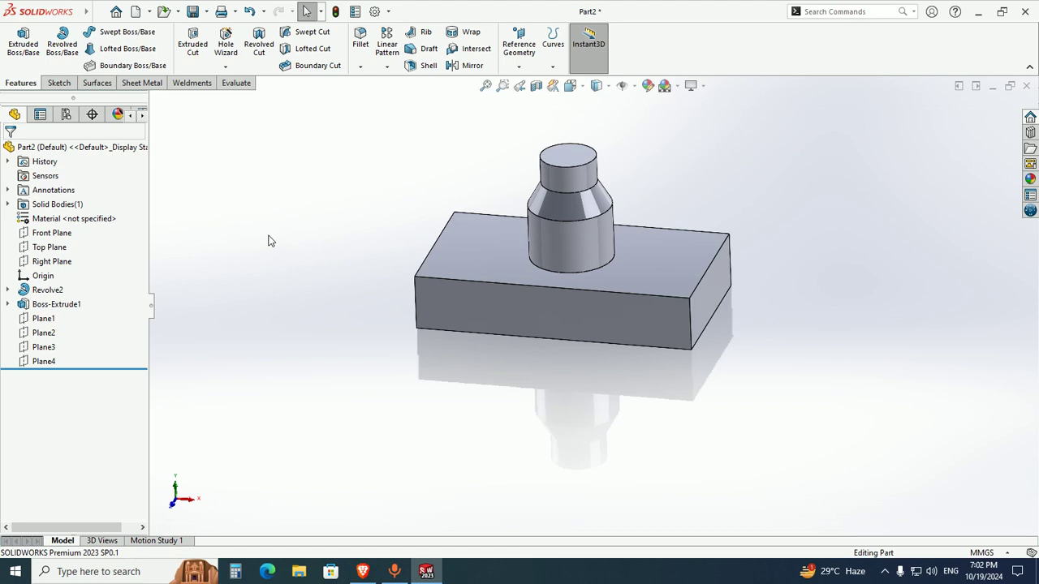
# Start a reference plane coincident with a top corner vertex on the block's long side face
pyautogui.click(519, 58)
pyautogui.click(532, 81)
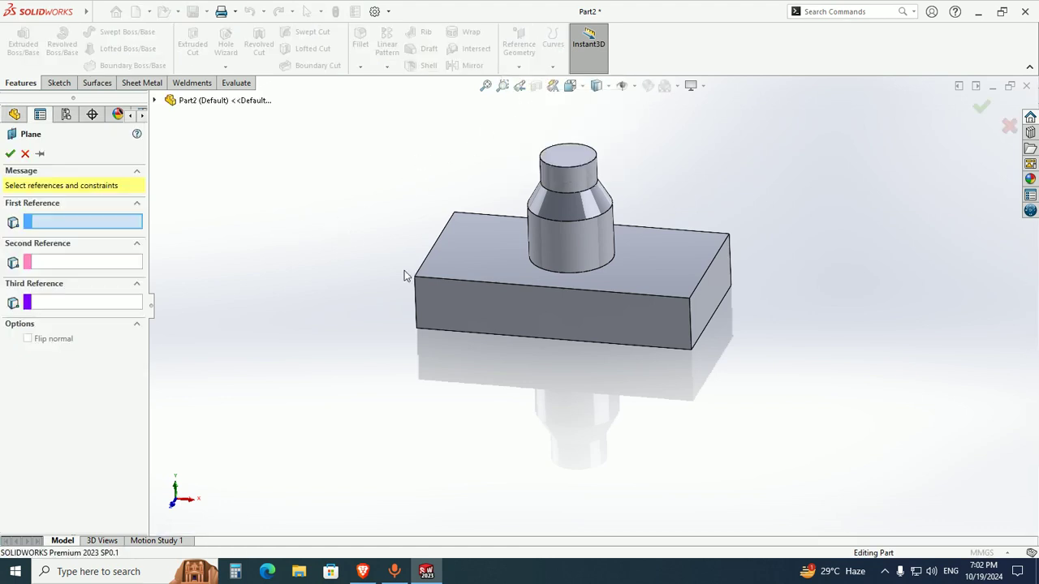
pyautogui.scroll(2, 403, 257)
pyautogui.scroll(-5, 454, 275)
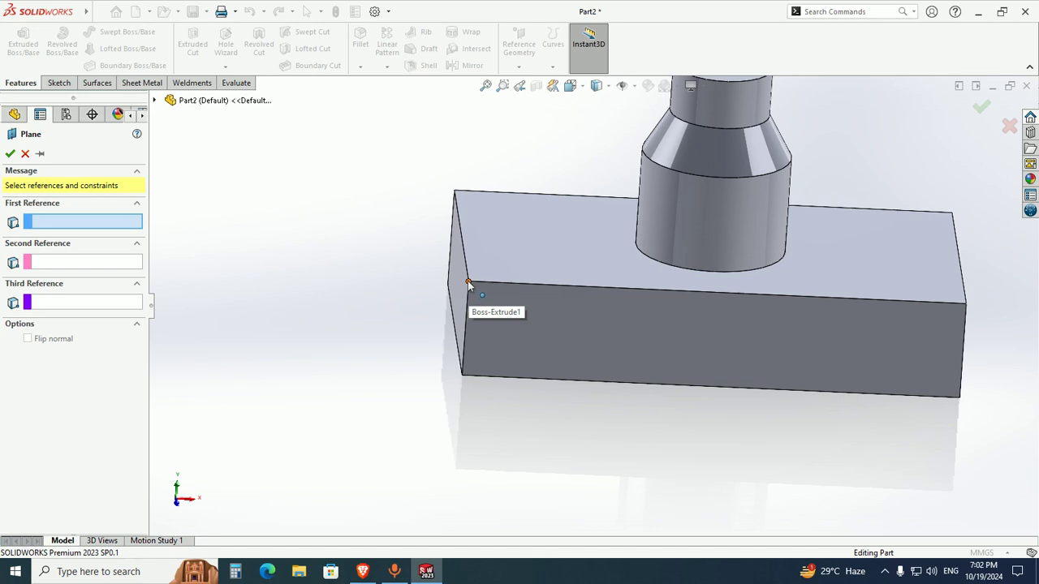
pyautogui.click(468, 284)
pyautogui.scroll(5, 467, 302)
pyautogui.moveTo(466, 302); pyautogui.dragTo(487, 255, button='middle')
pyautogui.scroll(-4, 690, 329)
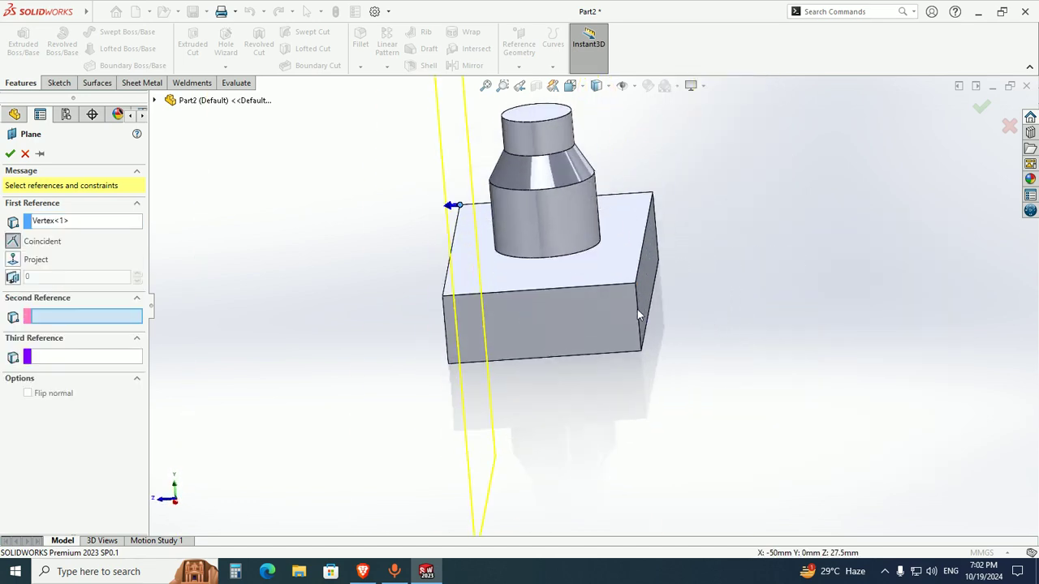
# Add the diagonally opposite vertical edge as the second reference, create the diagonal plane and hide it
pyautogui.click(638, 315)
pyautogui.scroll(3, 625, 317)
pyautogui.moveTo(625, 317); pyautogui.dragTo(576, 357, button='middle')
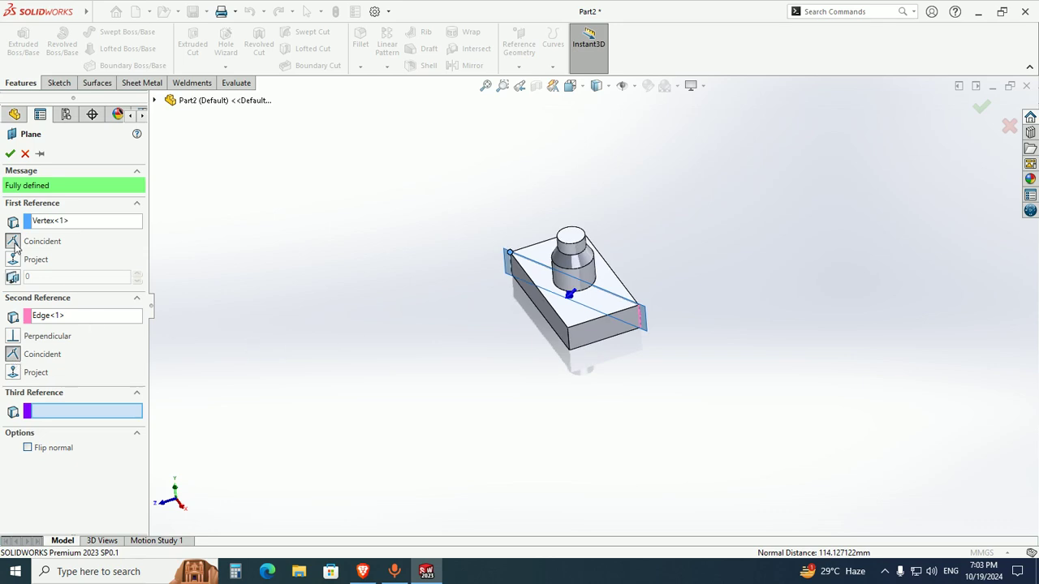
pyautogui.scroll(-2, 540, 294)
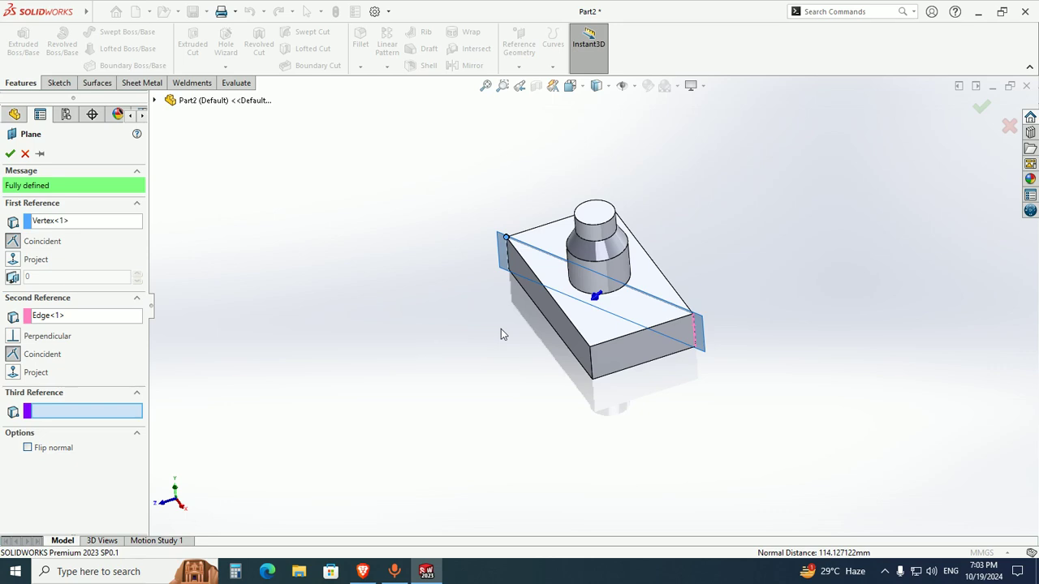
pyautogui.click(11, 153)
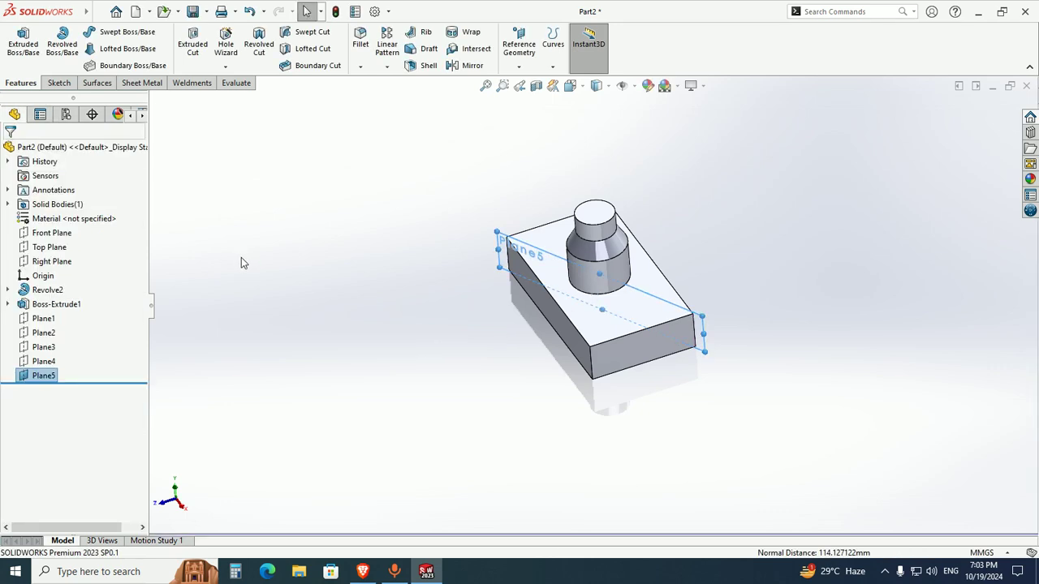
pyautogui.rightClick(37, 382)
pyautogui.click(71, 275)
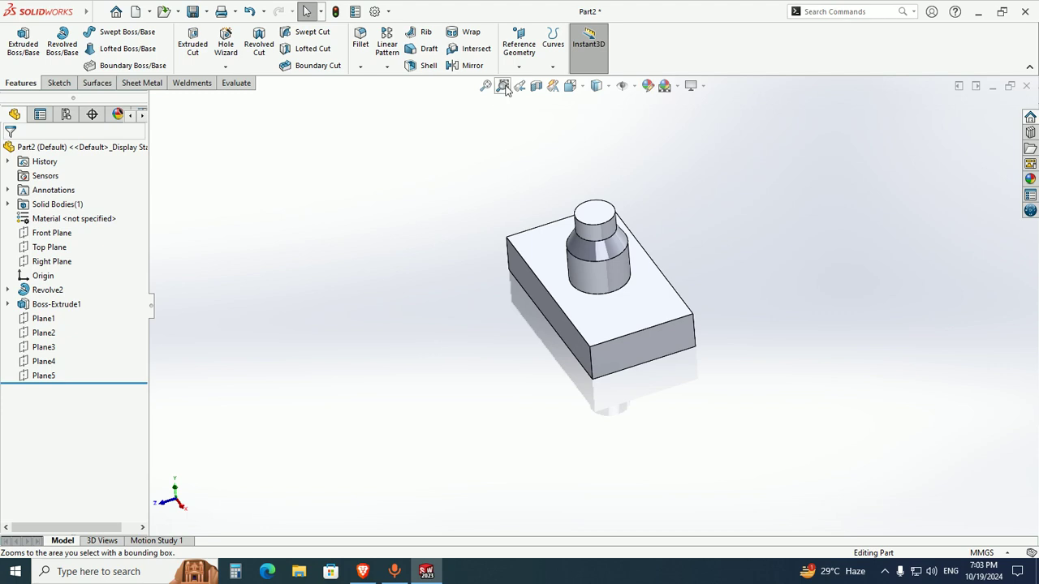
# Start a reference plane coincident with a top corner vertex of the block and parallel to the opposite short end face
pyautogui.click(519, 68)
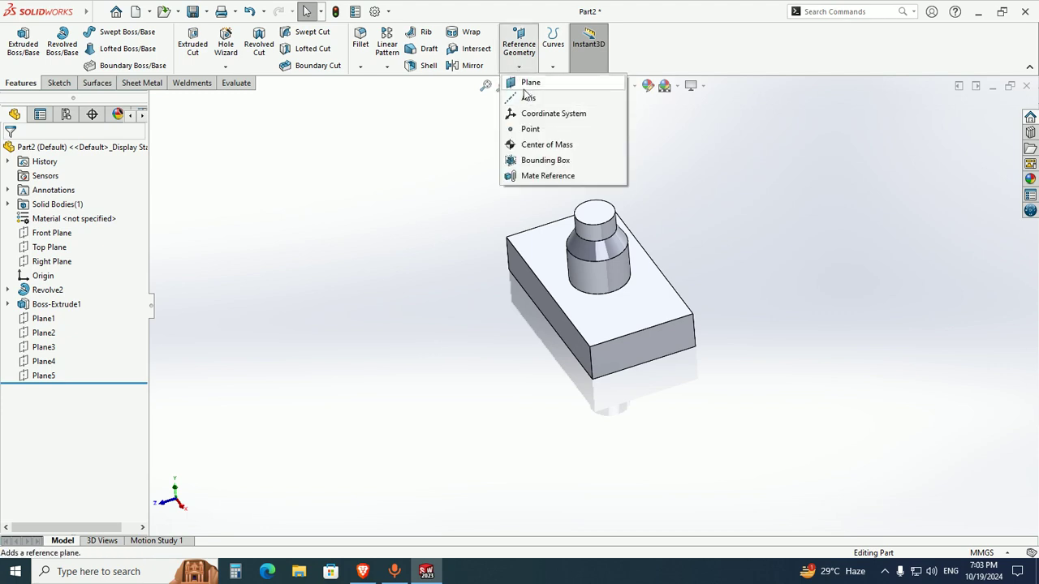
pyautogui.click(526, 85)
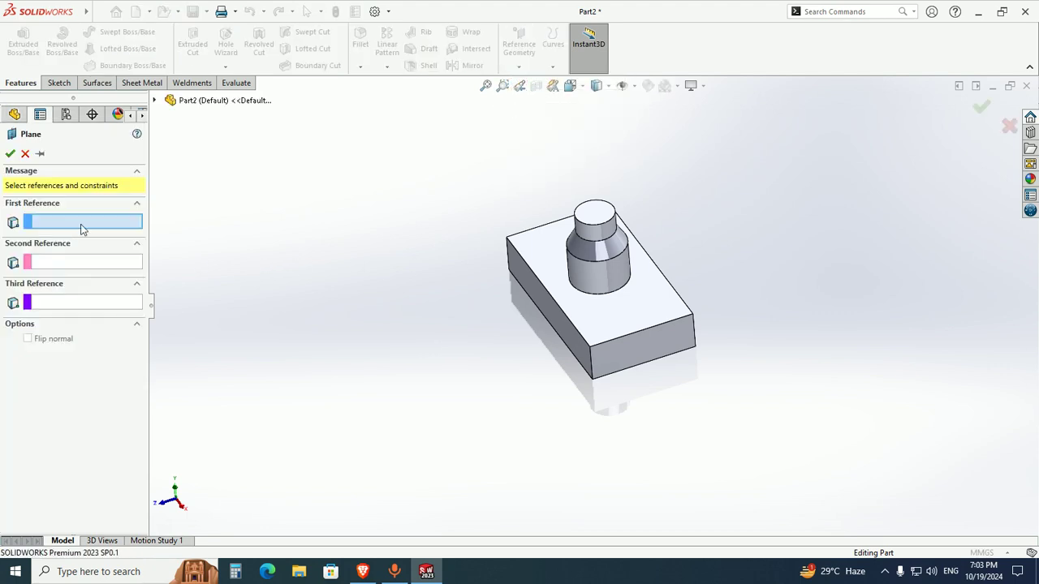
pyautogui.moveTo(485, 307); pyautogui.dragTo(504, 242, button='middle')
pyautogui.scroll(-3, 598, 287)
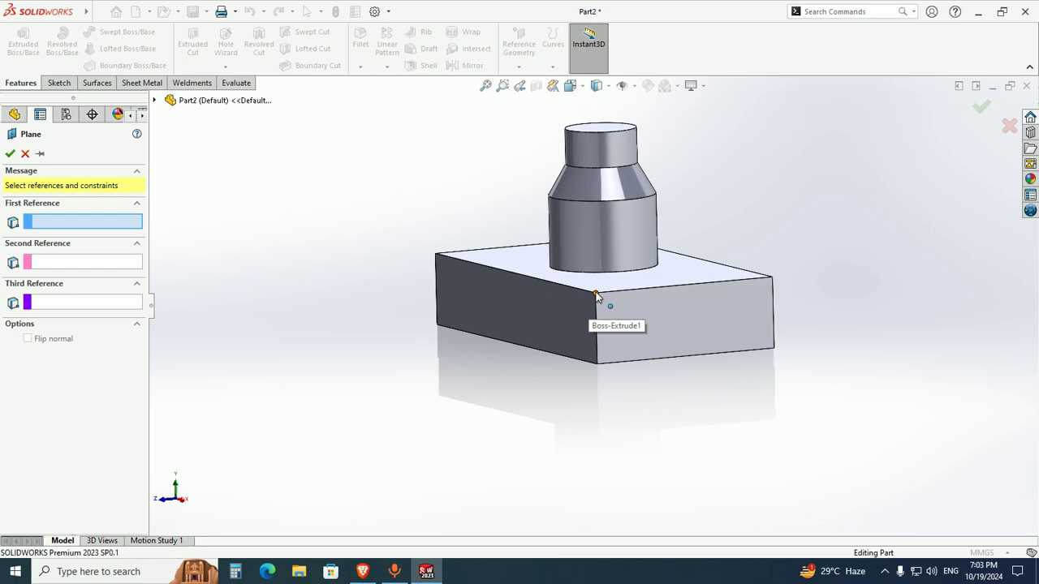
pyautogui.click(597, 294)
pyautogui.moveTo(542, 300); pyautogui.dragTo(556, 344, button='middle')
pyautogui.click(466, 308)
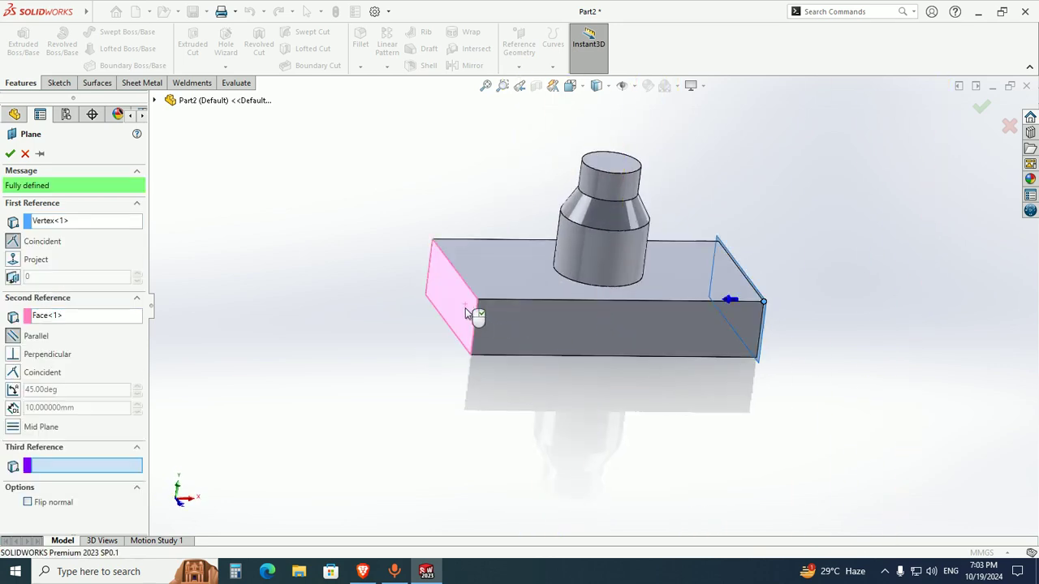
pyautogui.moveTo(474, 324); pyautogui.dragTo(430, 340, button='middle')
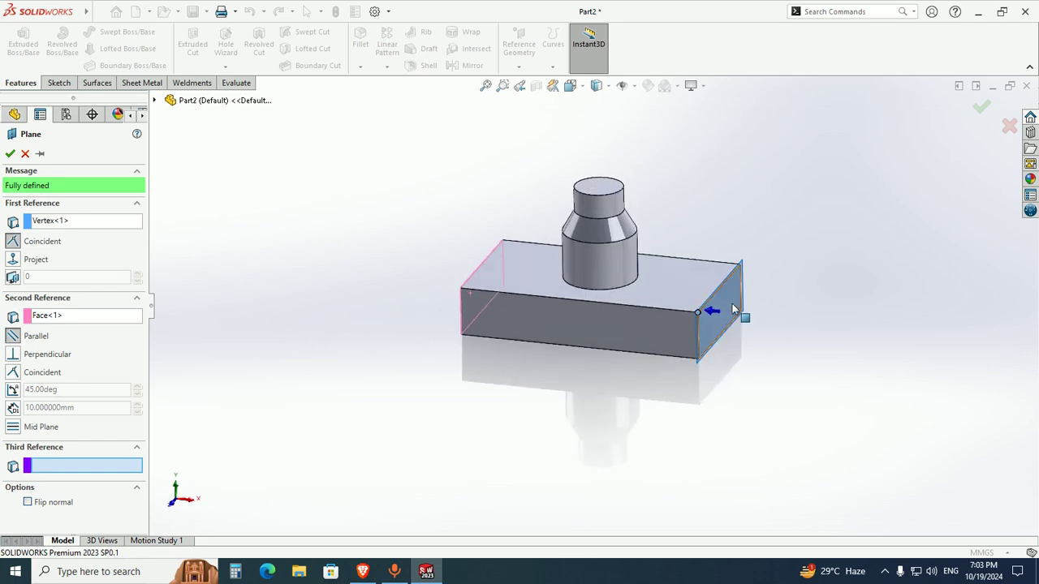
pyautogui.moveTo(508, 294); pyautogui.dragTo(600, 294, button='middle')
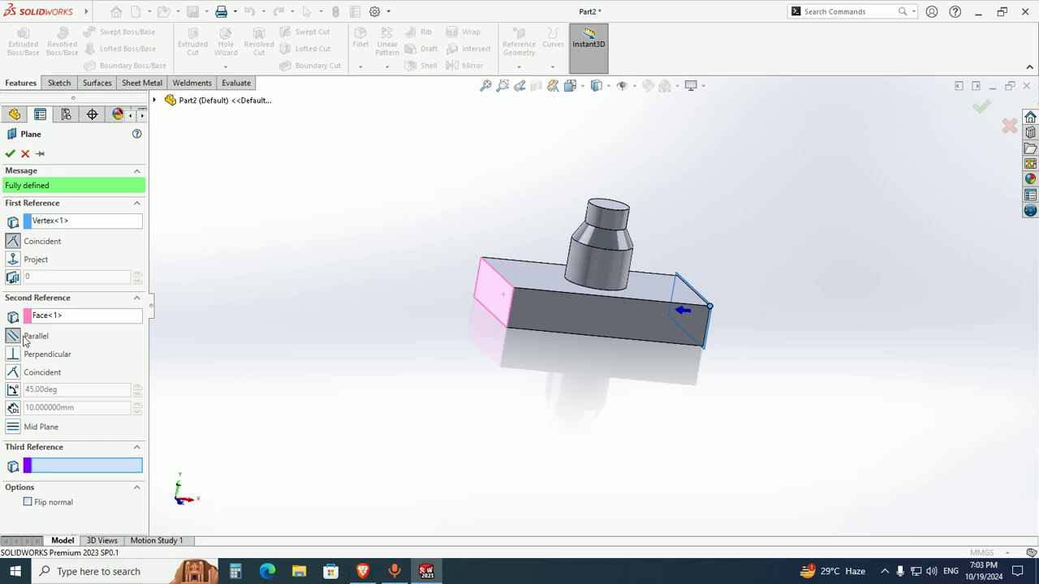
pyautogui.moveTo(636, 292); pyautogui.dragTo(570, 302, button='middle')
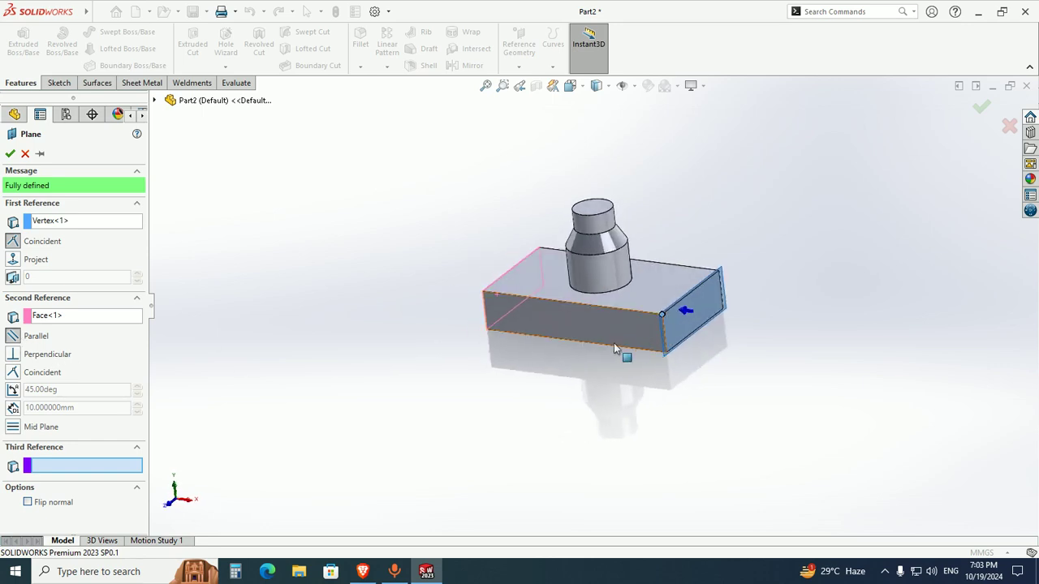
# Try the perpendicular and coincident constraints on the end face reference, returning it to parallel
pyautogui.click(15, 357)
pyautogui.moveTo(665, 290); pyautogui.dragTo(543, 343, button='middle')
pyautogui.scroll(-3, 539, 316)
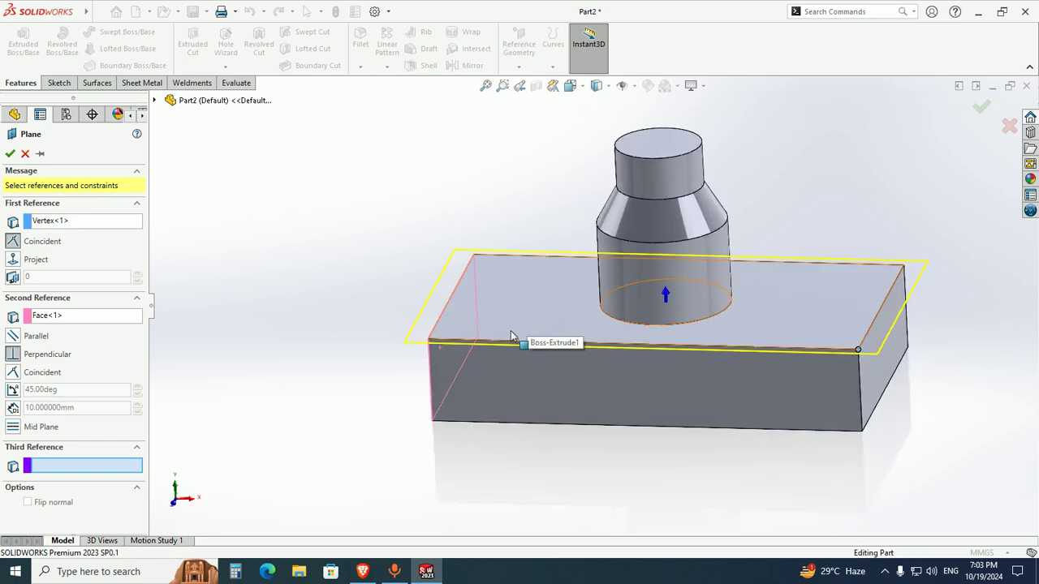
pyautogui.click(13, 373)
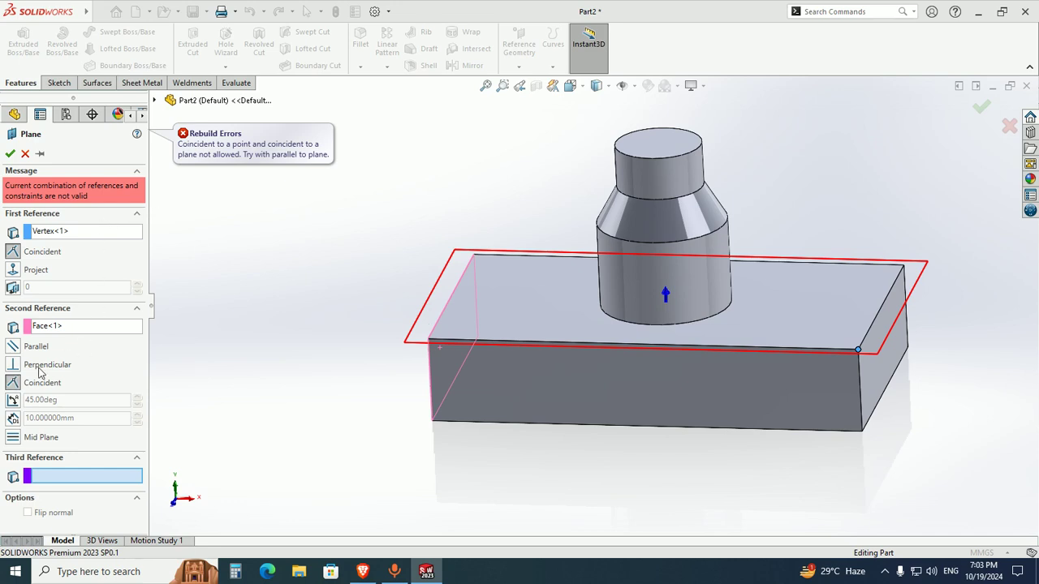
pyautogui.click(15, 349)
pyautogui.scroll(3, 301, 309)
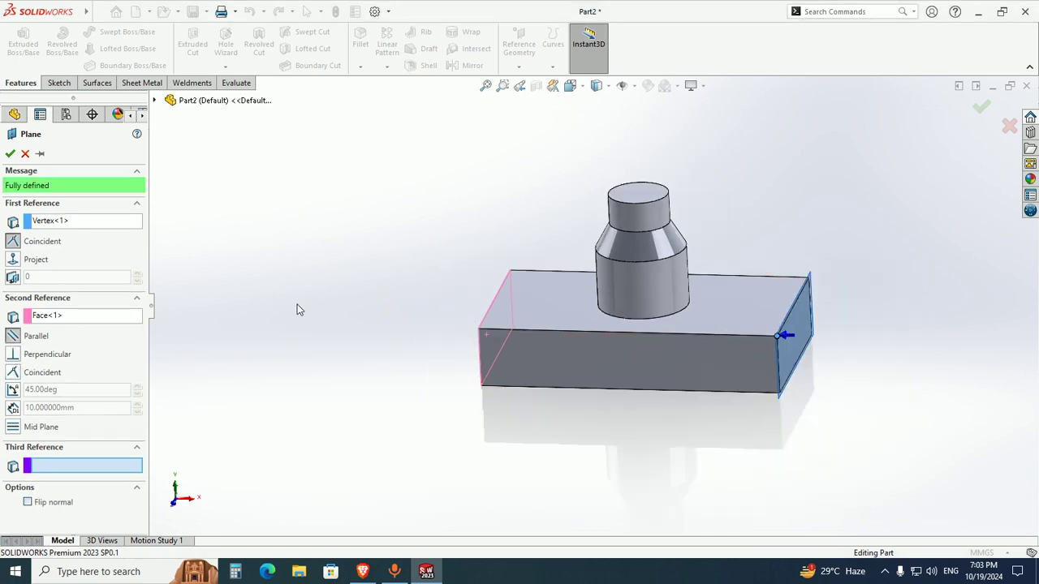
pyautogui.click(13, 355)
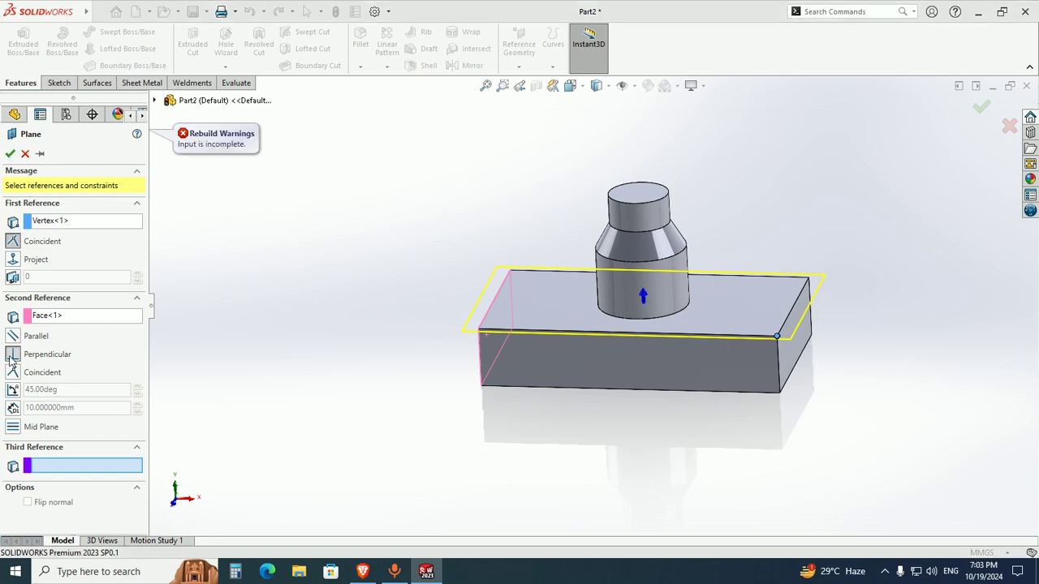
pyautogui.click(12, 355)
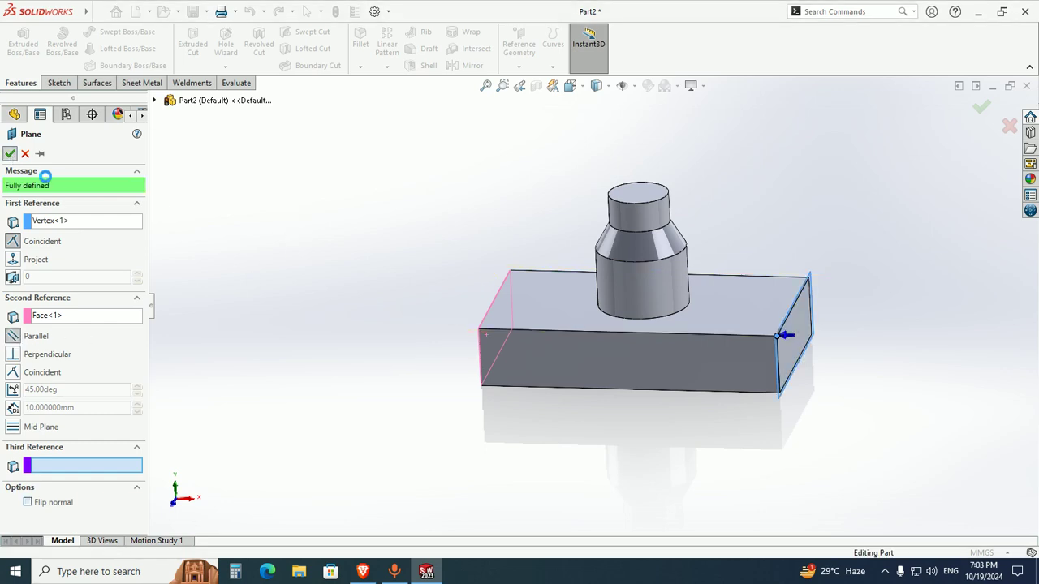
# Create the plane parallel to the block's end face and hide it
pyautogui.click(10, 153)
pyautogui.rightClick(45, 396)
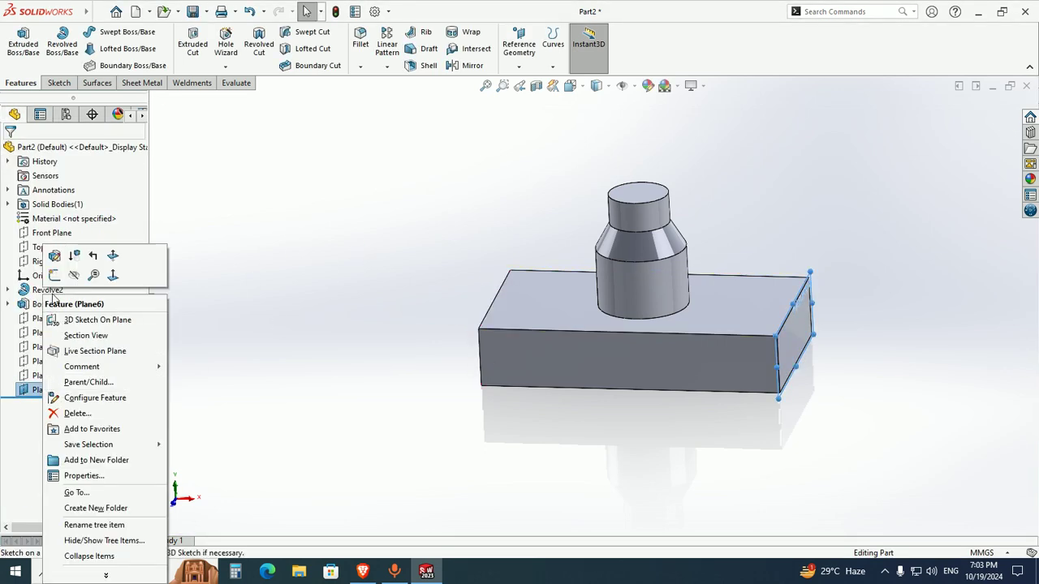
pyautogui.click(74, 276)
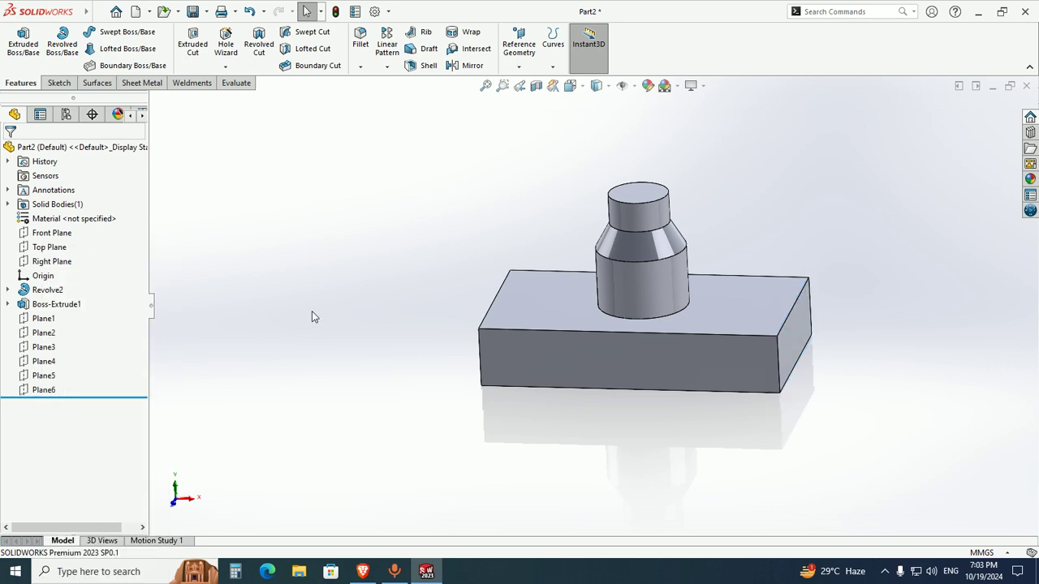
# Start a reference plane tangent to the lower, larger cylindrical face of the boss
pyautogui.moveTo(291, 332); pyautogui.dragTo(325, 368, button='middle')
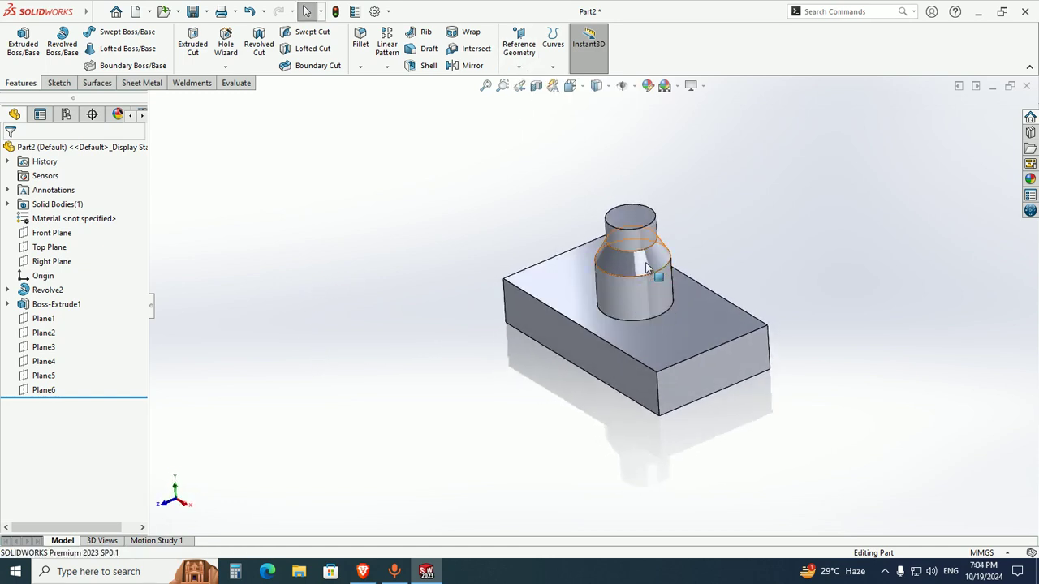
pyautogui.moveTo(626, 304)
pyautogui.mouseDown(button='middle')
pyautogui.moveTo(580, 271)
pyautogui.moveTo(623, 302)
pyautogui.mouseUp(button='middle')
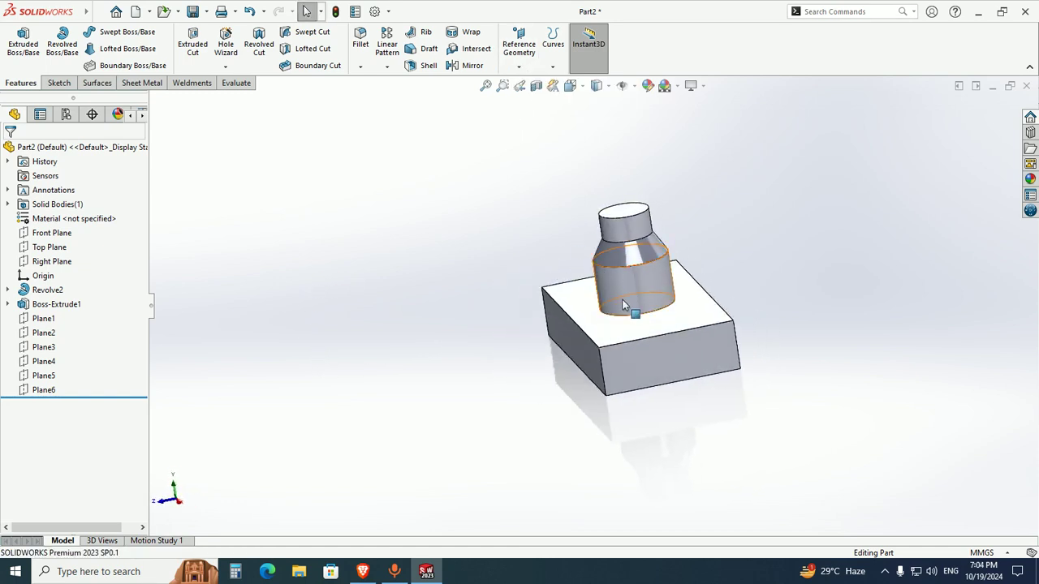
pyautogui.click(518, 66)
pyautogui.click(529, 86)
pyautogui.scroll(-2, 602, 265)
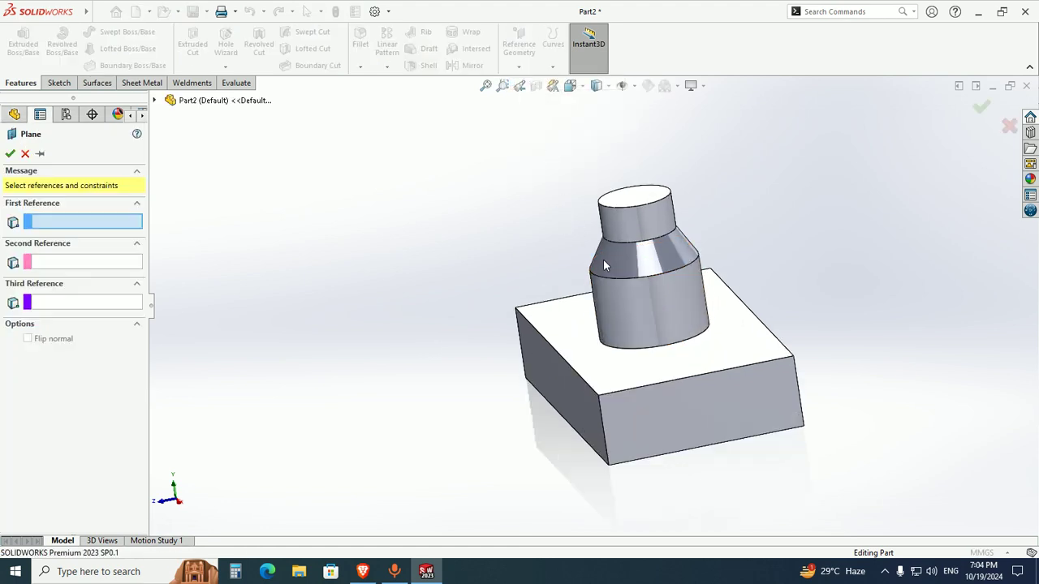
pyautogui.click(627, 303)
pyautogui.moveTo(598, 305)
pyautogui.mouseDown(button='middle')
pyautogui.moveTo(617, 429)
pyautogui.moveTo(631, 387)
pyautogui.moveTo(631, 463)
pyautogui.moveTo(607, 303)
pyautogui.mouseUp(button='middle')
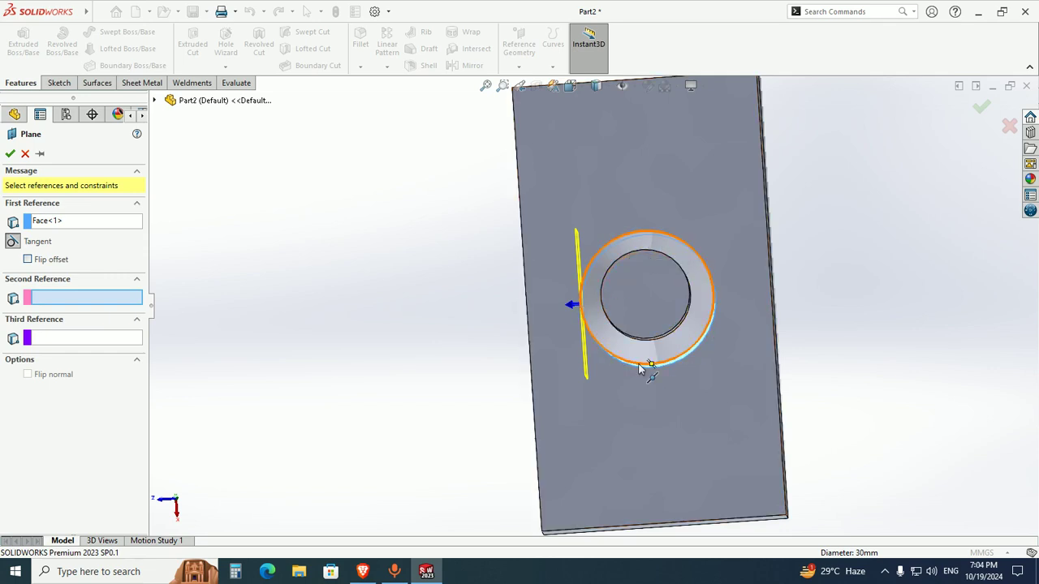
pyautogui.moveTo(612, 350); pyautogui.dragTo(633, 276, button='middle')
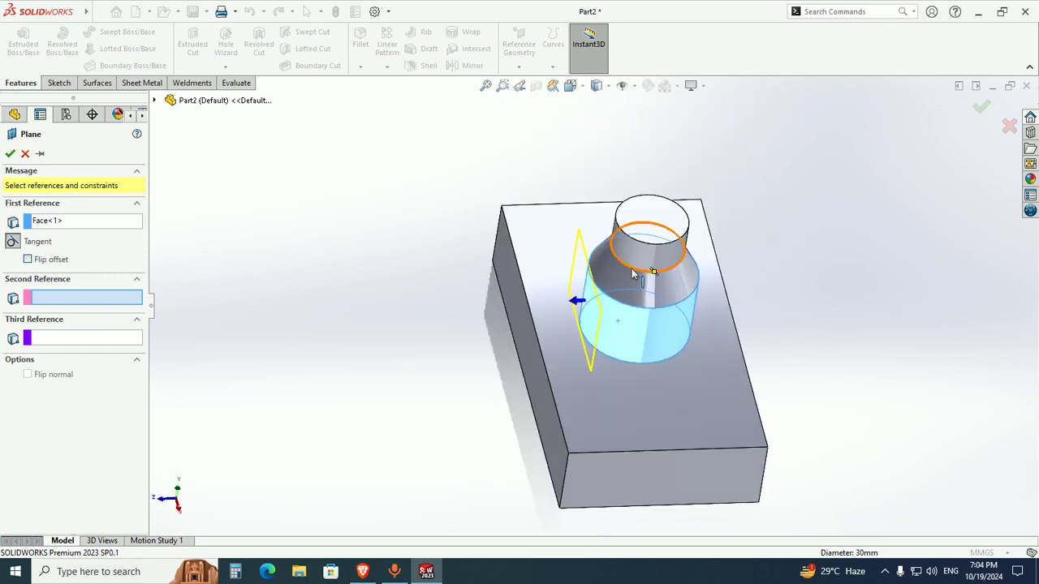
pyautogui.click(9, 153)
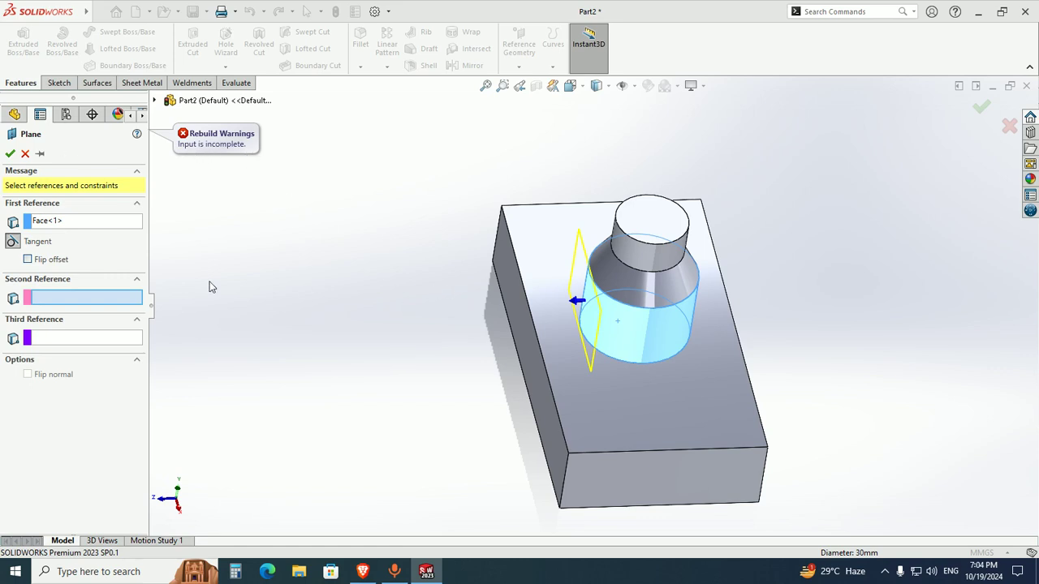
pyautogui.moveTo(375, 290); pyautogui.dragTo(382, 245, button='middle')
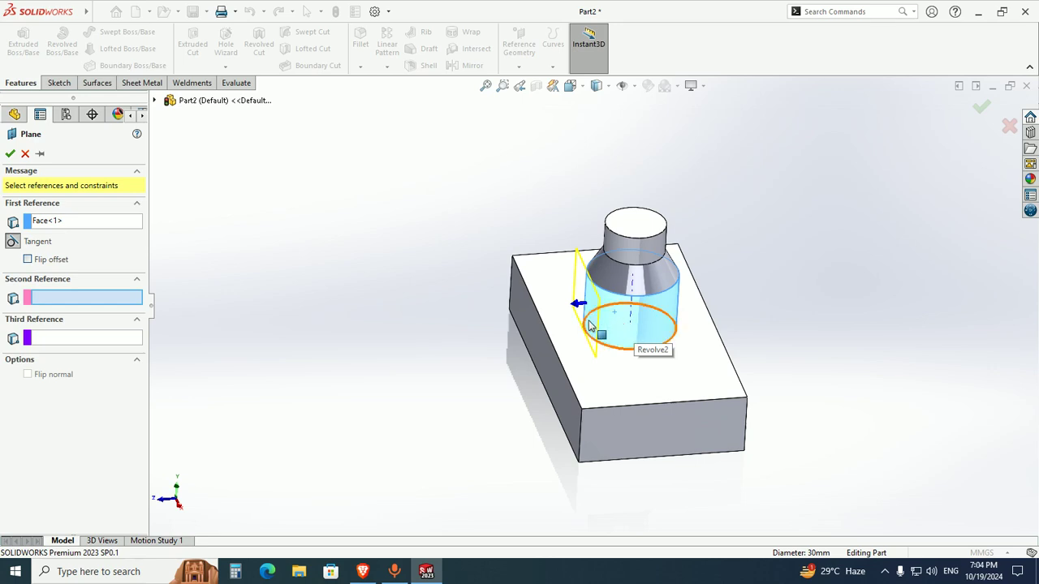
# Add the block's long side face as a parallel second reference, create the tangent plane and hide it
pyautogui.click(544, 359)
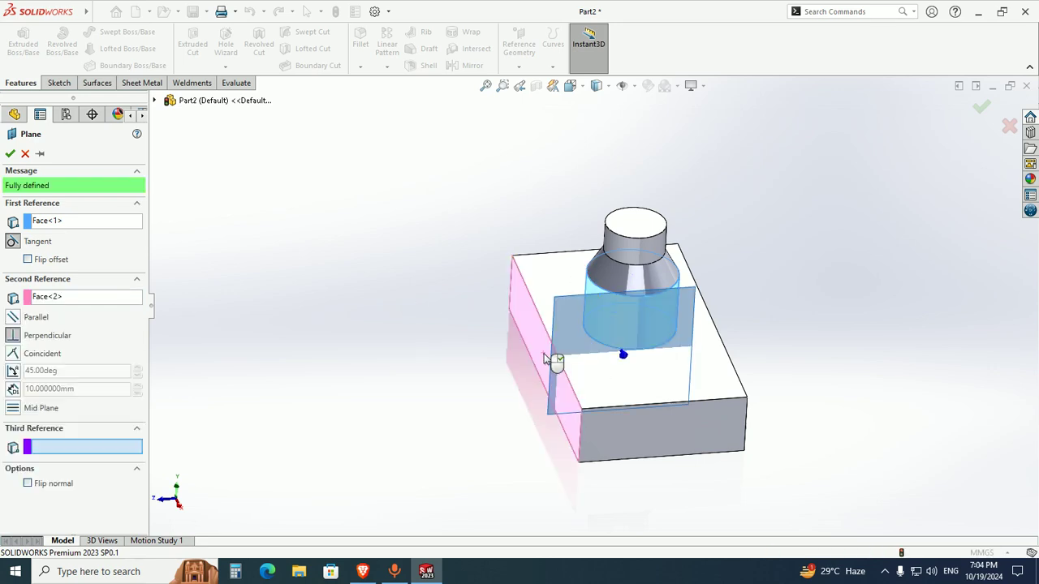
pyautogui.moveTo(464, 350); pyautogui.dragTo(471, 319, button='middle')
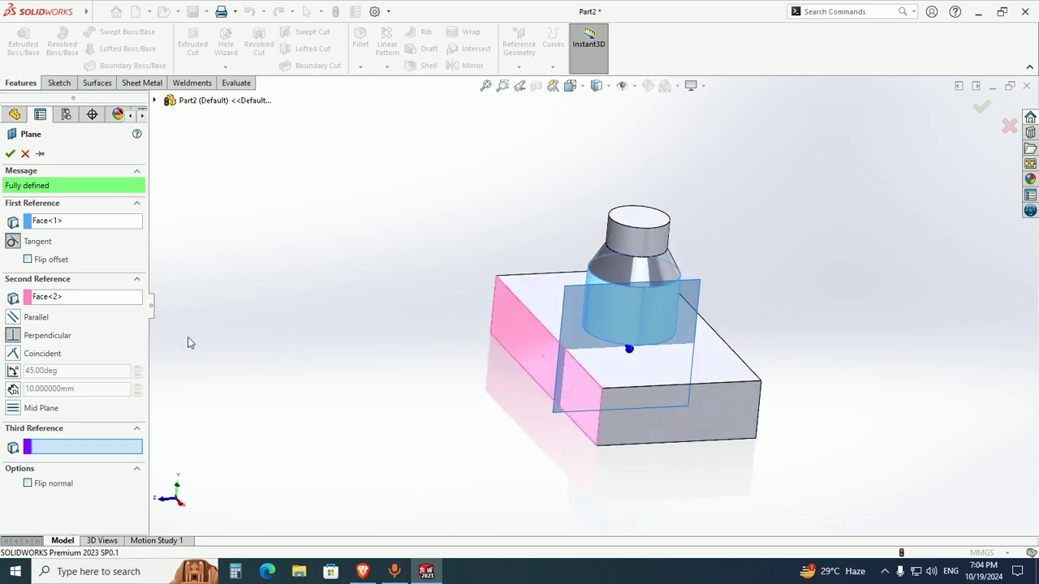
pyautogui.click(13, 335)
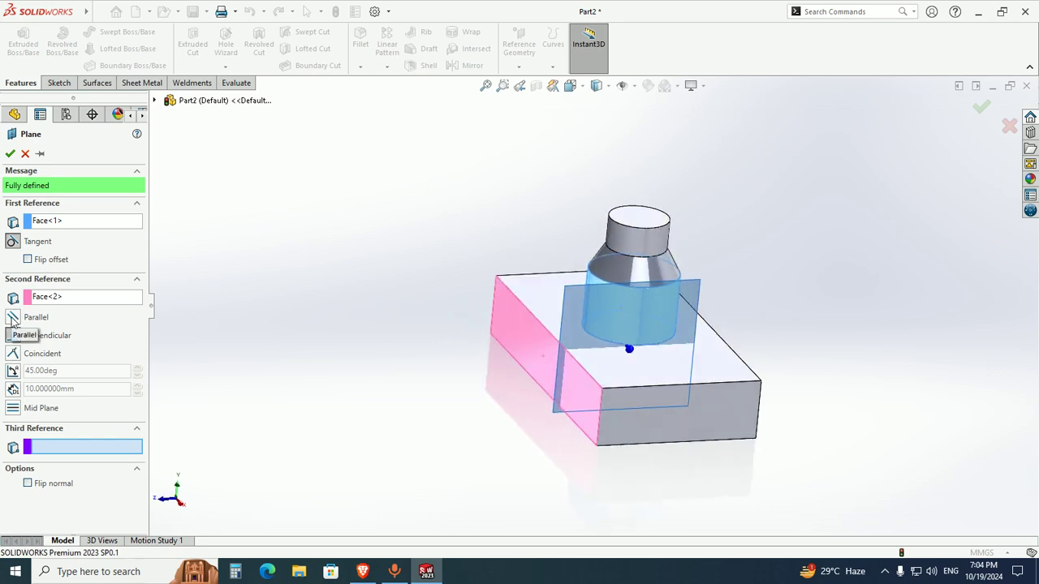
pyautogui.moveTo(209, 324); pyautogui.dragTo(521, 304, button='middle')
pyautogui.moveTo(581, 297); pyautogui.dragTo(631, 308, button='middle')
pyautogui.moveTo(546, 340); pyautogui.dragTo(551, 253, button='middle')
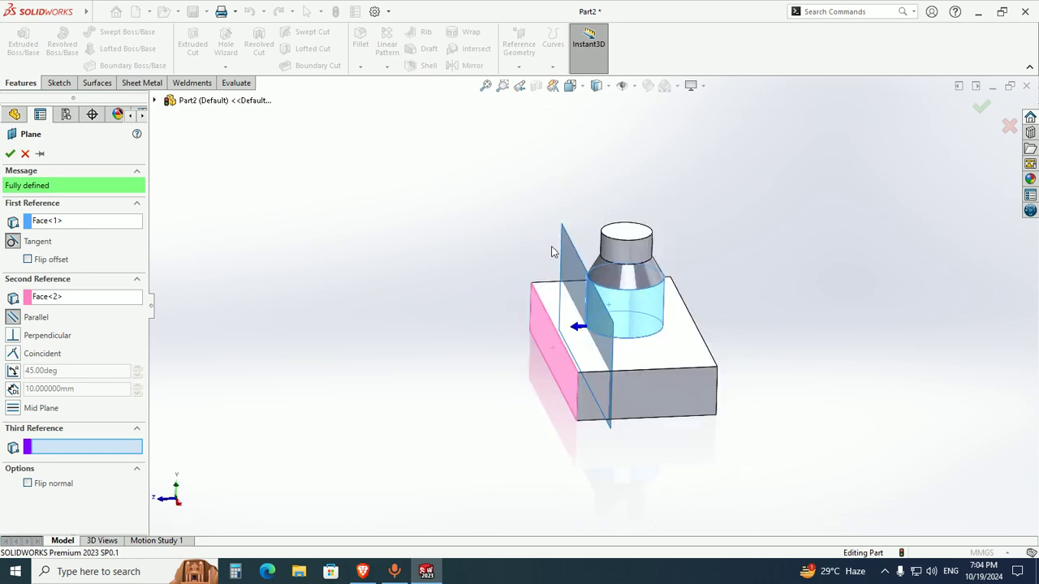
pyautogui.click(9, 154)
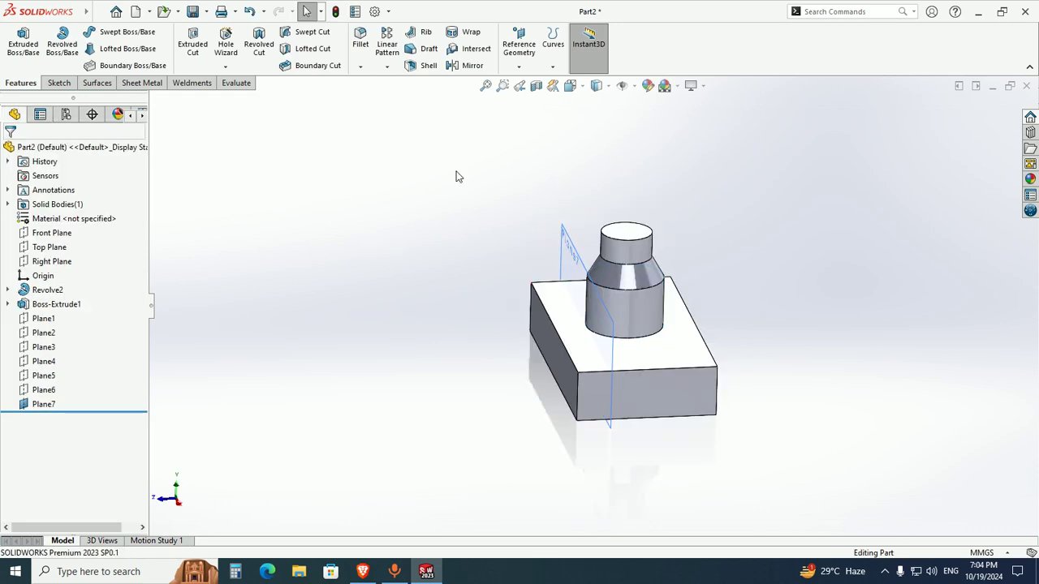
pyautogui.rightClick(73, 405)
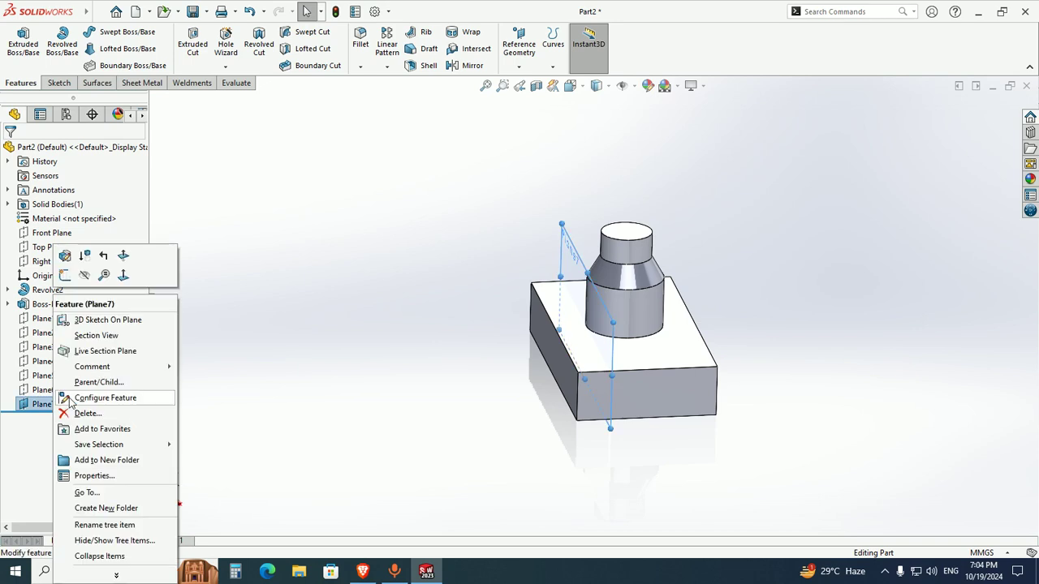
pyautogui.click(89, 276)
# Start another plane tangent to the boss's lower cylindrical face and perpendicular to the block's long side face
pyautogui.click(518, 66)
pyautogui.click(528, 81)
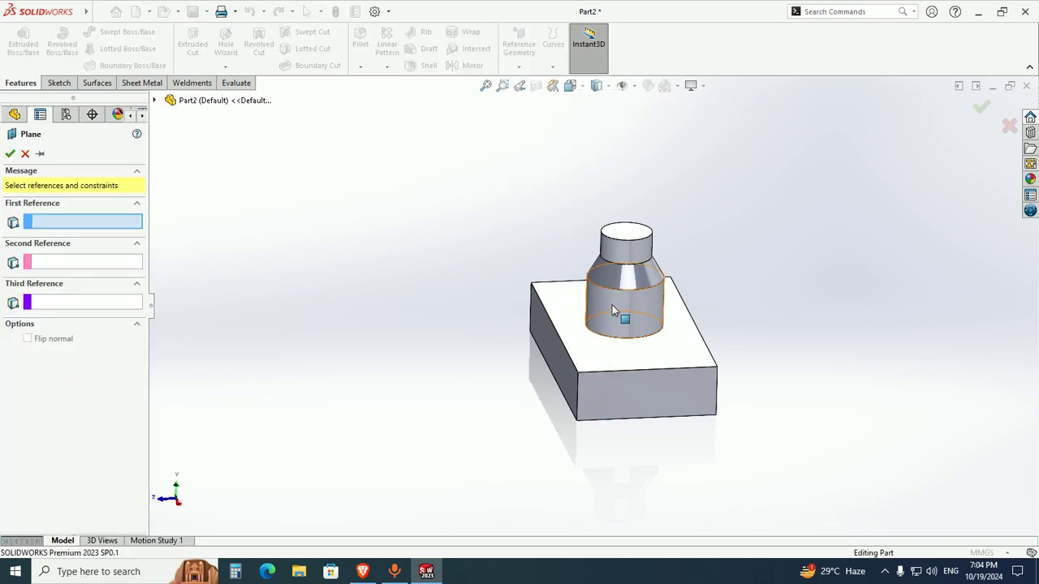
pyautogui.click(612, 312)
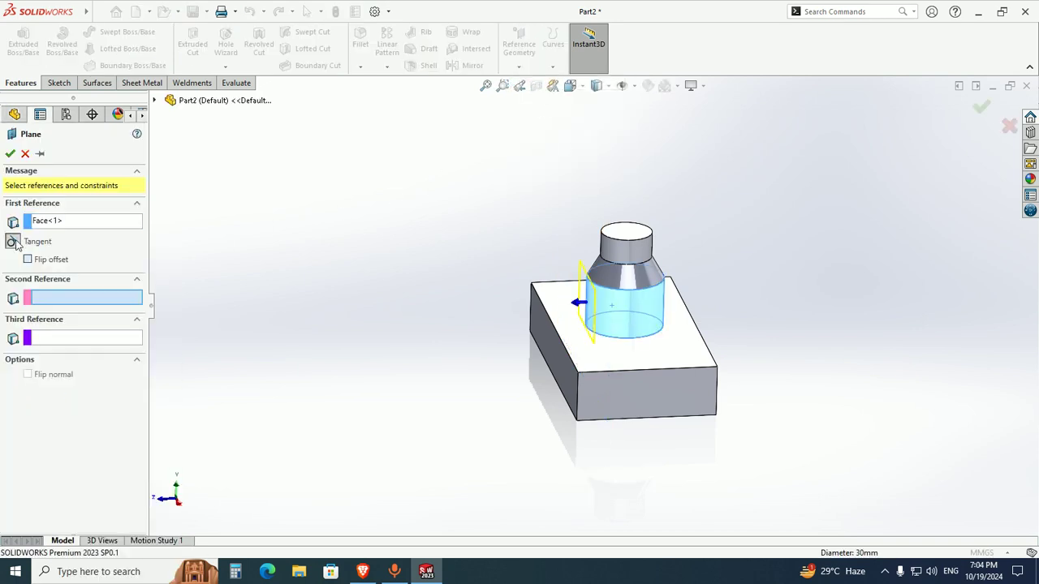
pyautogui.click(557, 357)
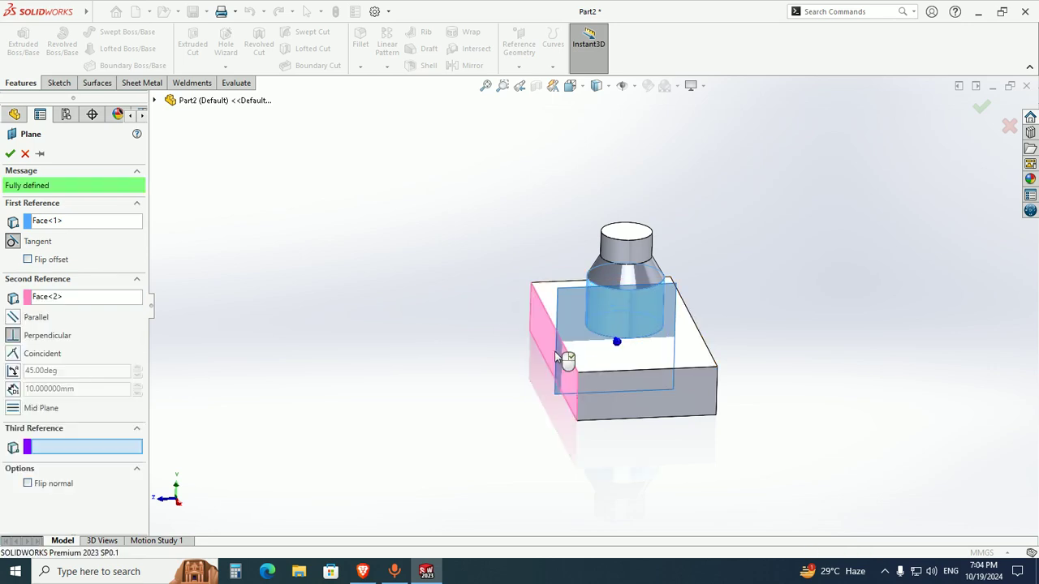
pyautogui.moveTo(323, 324); pyautogui.dragTo(417, 309, button='middle')
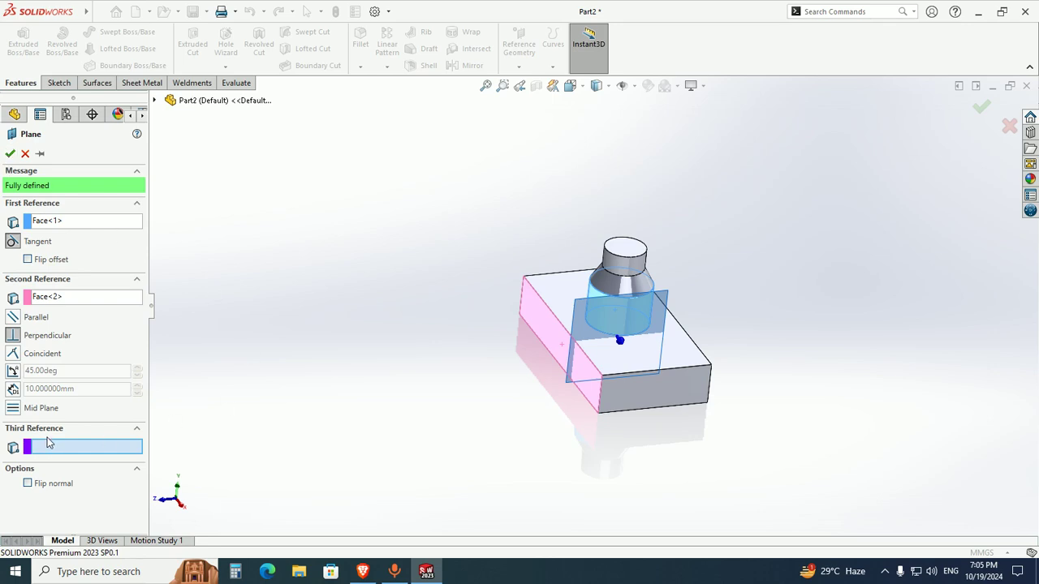
pyautogui.moveTo(643, 316); pyautogui.dragTo(607, 307, button='middle')
pyautogui.moveTo(569, 363); pyautogui.dragTo(519, 376, button='middle')
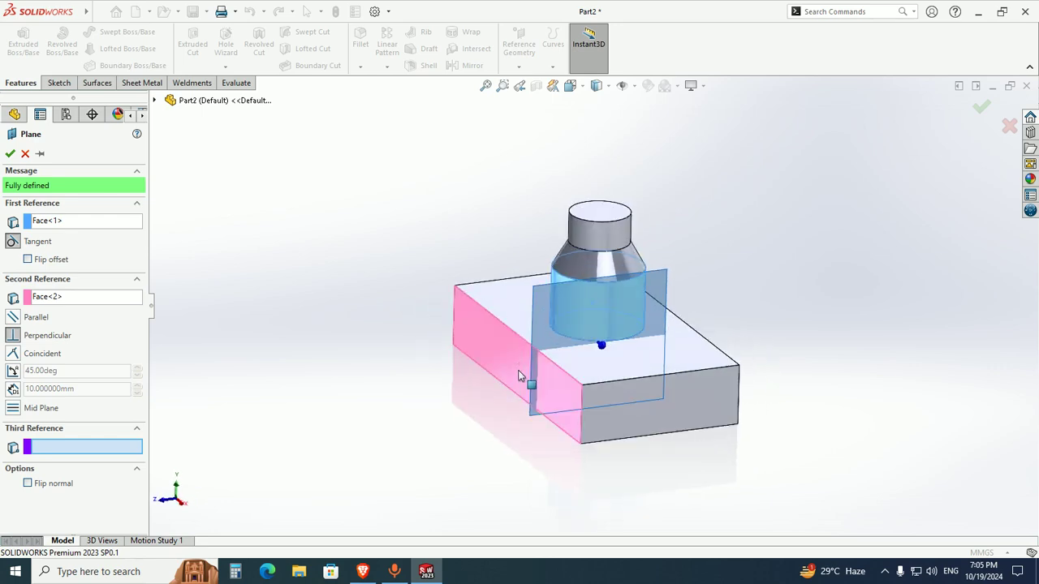
# Try the block's short top edge as the third reference and clear that selection
pyautogui.click(614, 382)
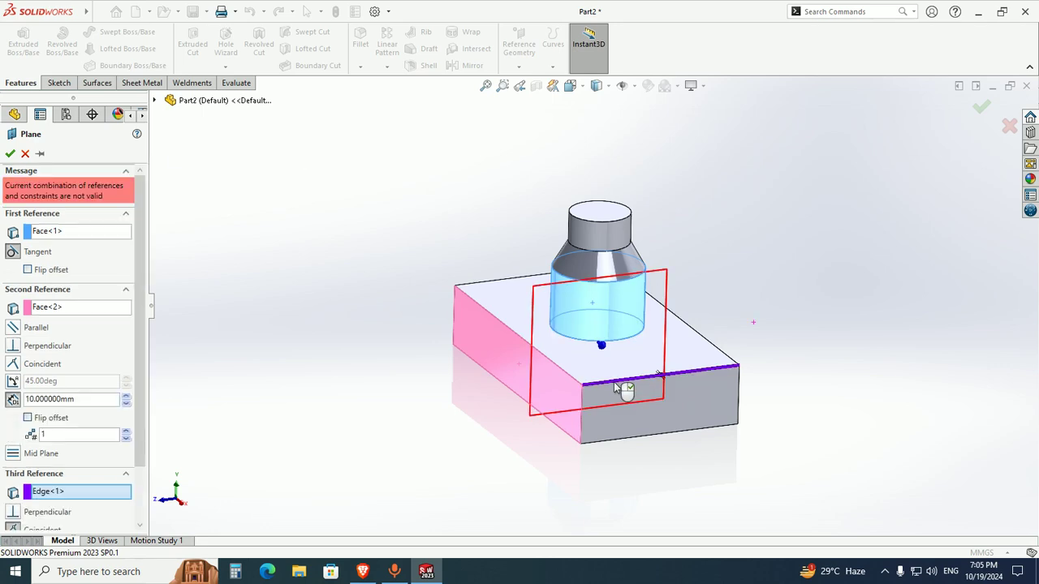
pyautogui.rightClick(73, 496)
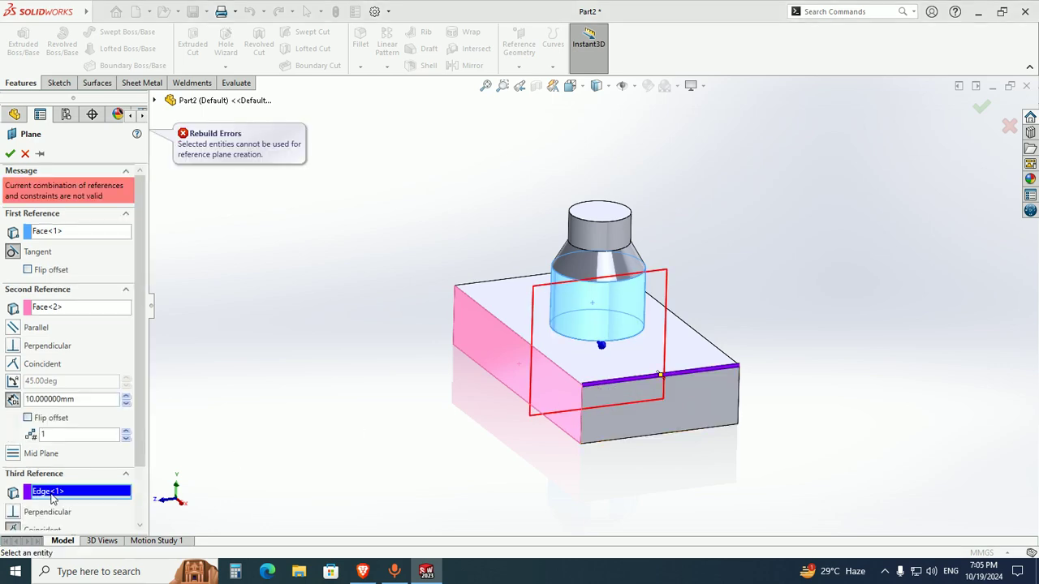
pyautogui.click(85, 504)
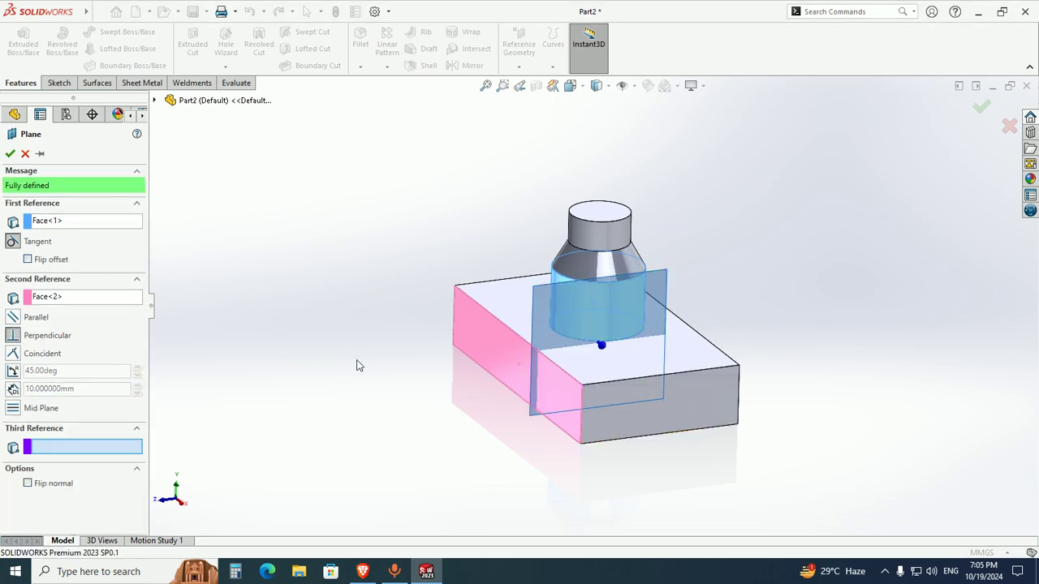
# Try the corner vertex shared by the block's long and short side faces as the third reference and clear that selection
pyautogui.moveTo(358, 366); pyautogui.dragTo(520, 355, button='middle')
pyautogui.click(662, 382)
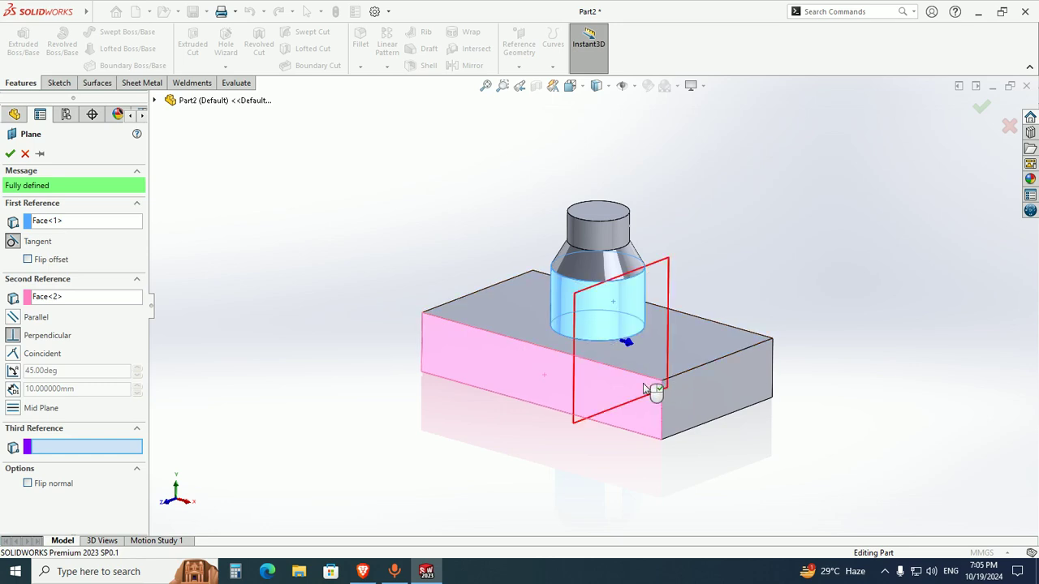
pyautogui.rightClick(69, 494)
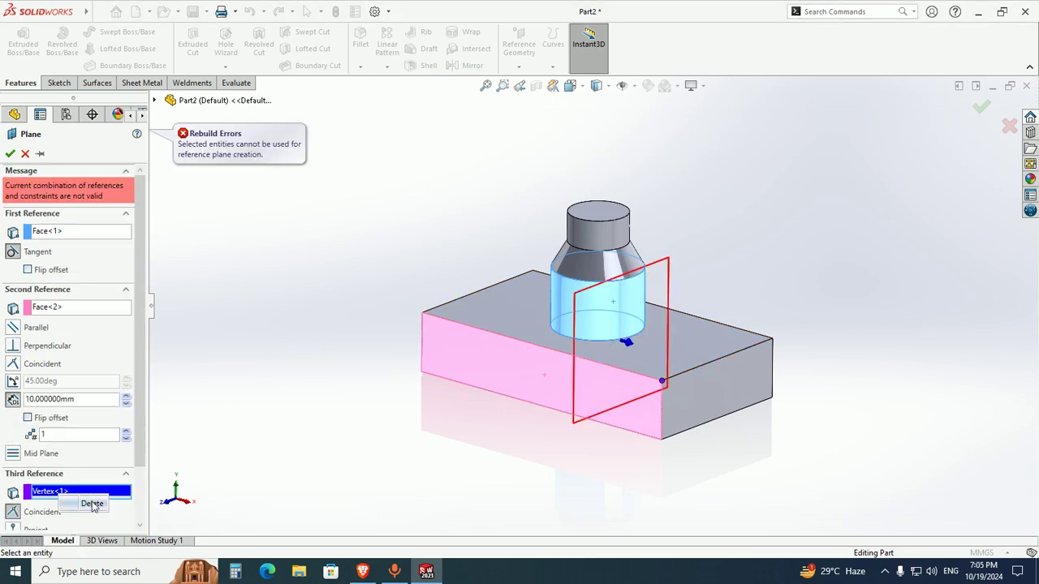
pyautogui.click(92, 504)
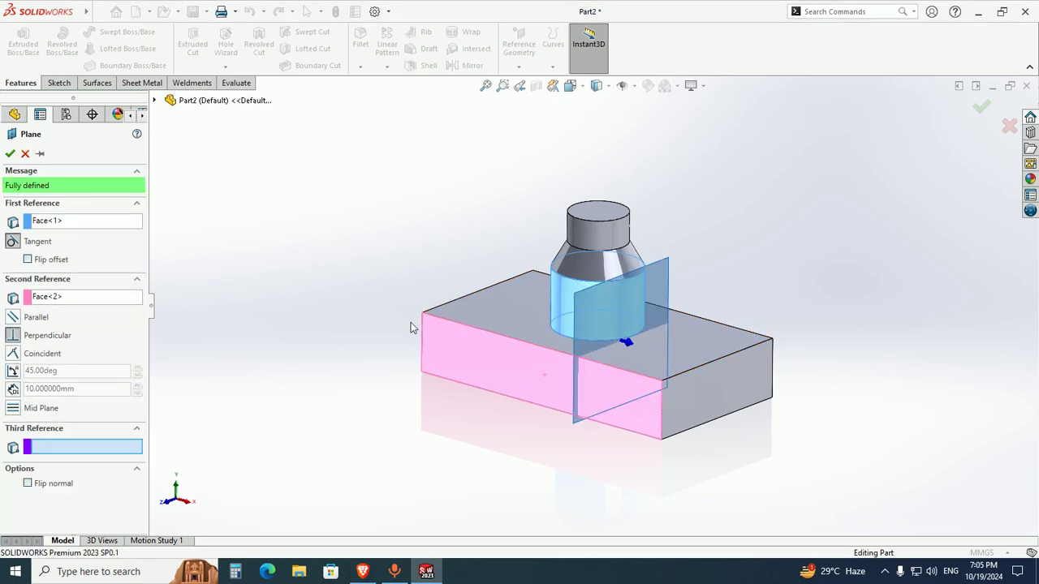
# Create the plane tangent to the boss and perpendicular to the block's long side face, and hide it
pyautogui.click(10, 154)
pyautogui.rightClick(52, 419)
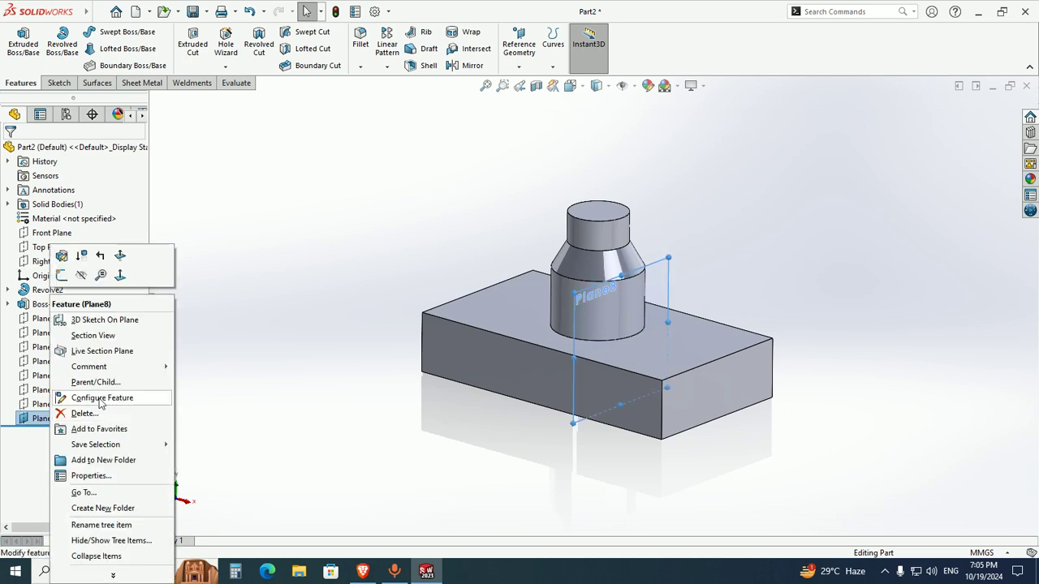
pyautogui.click(240, 266)
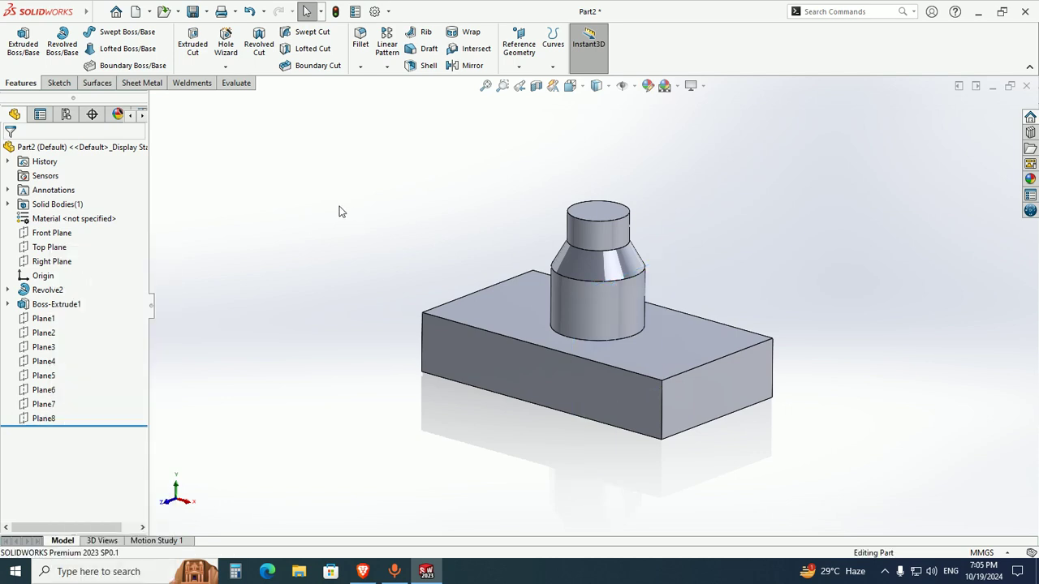
# Hide the block-and-boss solid body and turn on the display of the primary planes
pyautogui.scroll(3, 390, 249)
pyautogui.moveTo(415, 280); pyautogui.dragTo(434, 298, button='middle')
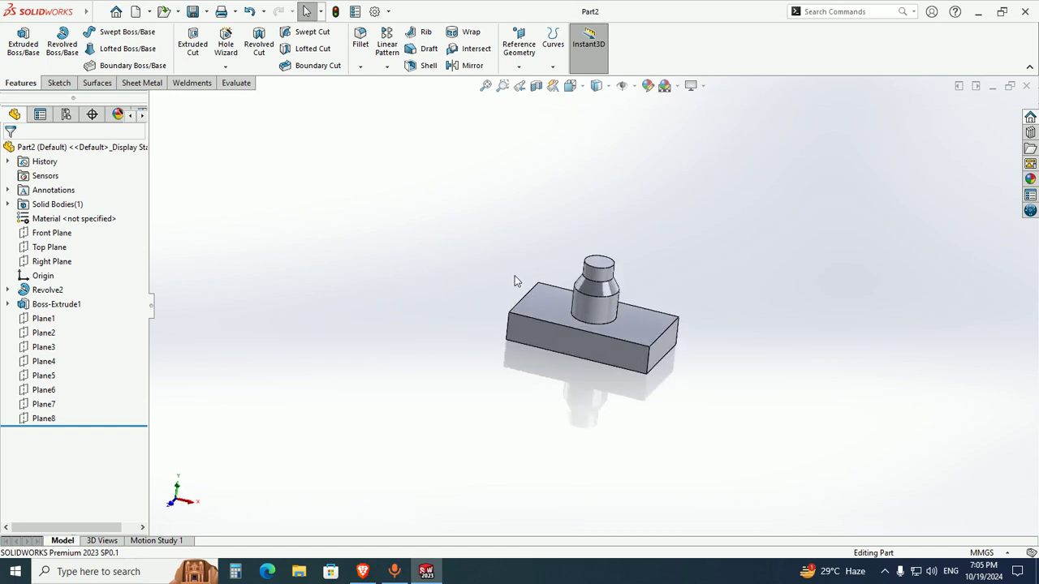
pyautogui.hotkey('ctrl', '7')
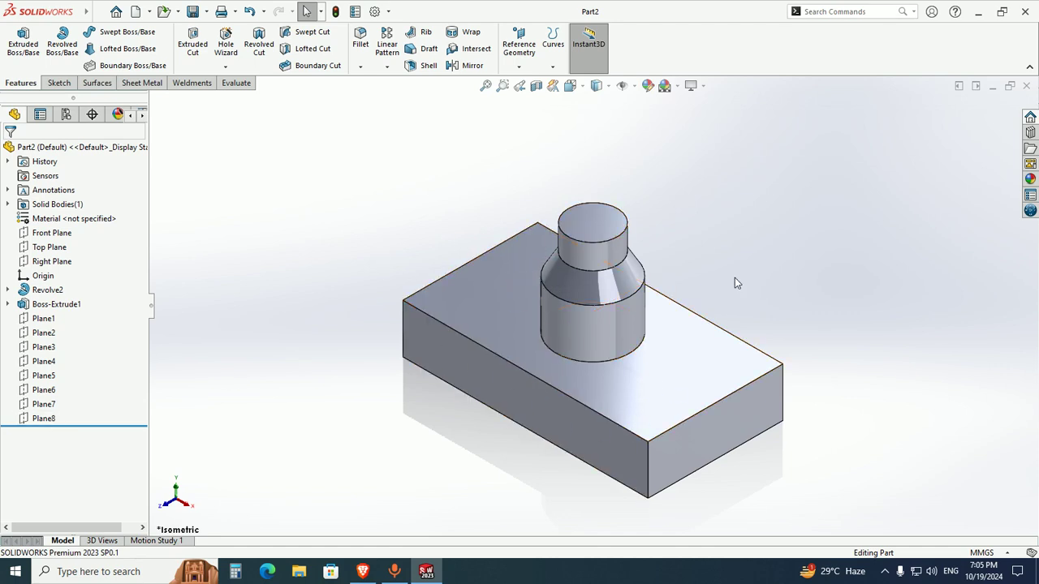
pyautogui.click(7, 204)
pyautogui.rightClick(61, 219)
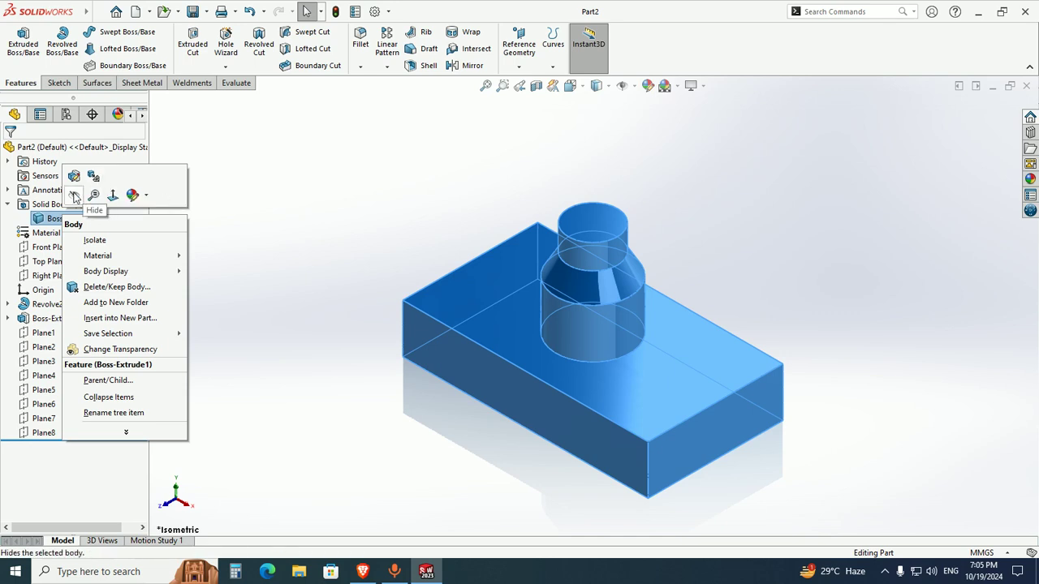
pyautogui.click(75, 195)
pyautogui.click(622, 85)
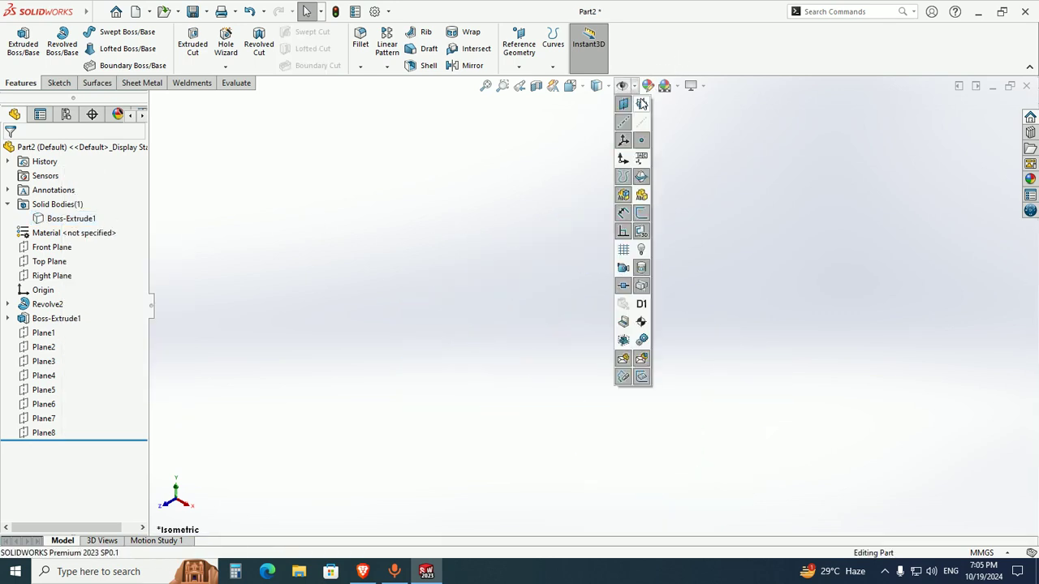
pyautogui.click(633, 105)
# Sketch an open chain of five connected lines on the Front Plane, starting at the origin and ending with a horizontal line
pyautogui.click(491, 180)
pyautogui.click(565, 139)
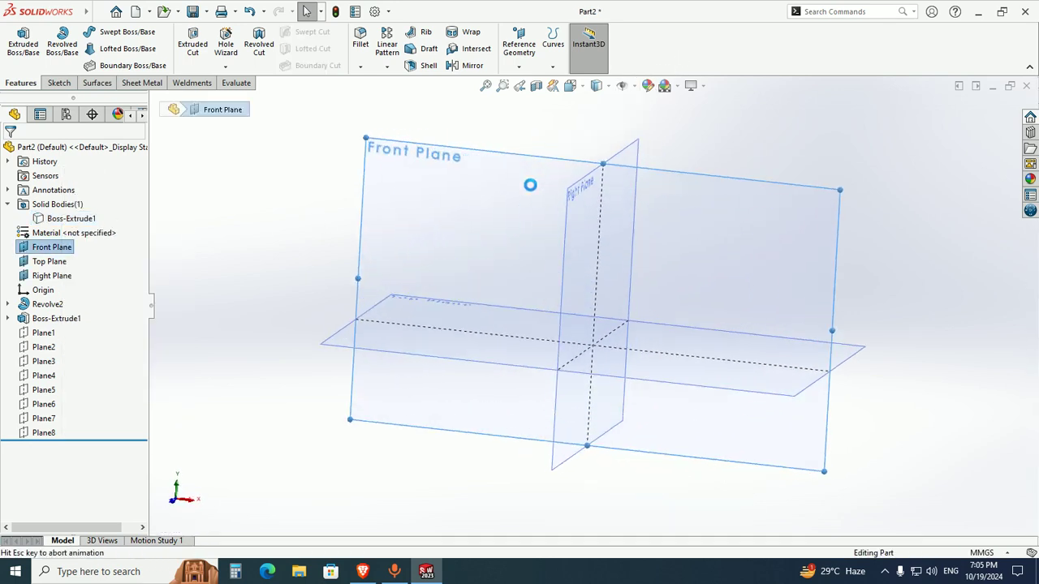
pyautogui.press('l')
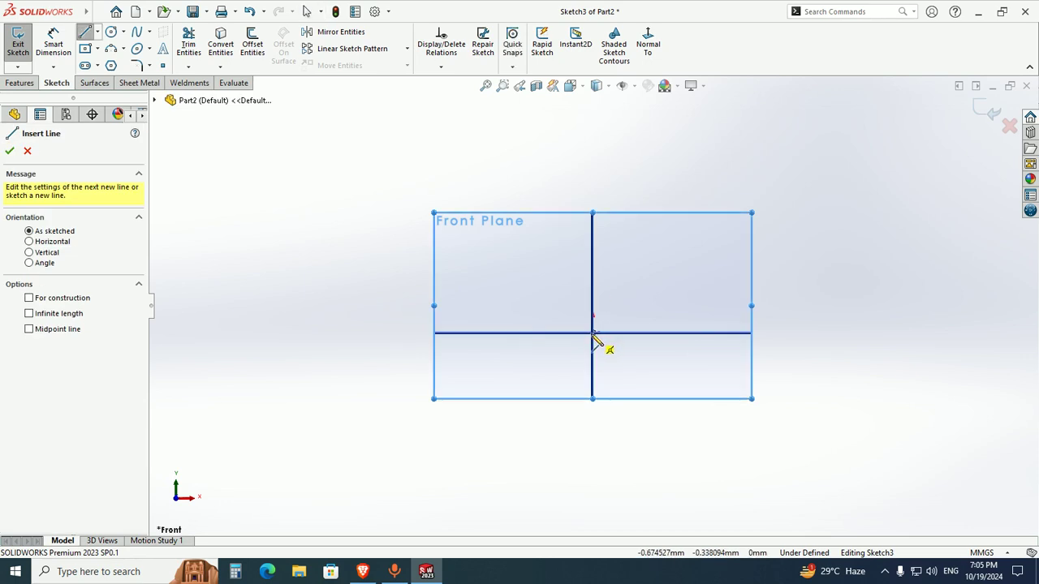
pyautogui.click(592, 333)
pyautogui.click(406, 252)
pyautogui.click(451, 152)
pyautogui.click(542, 191)
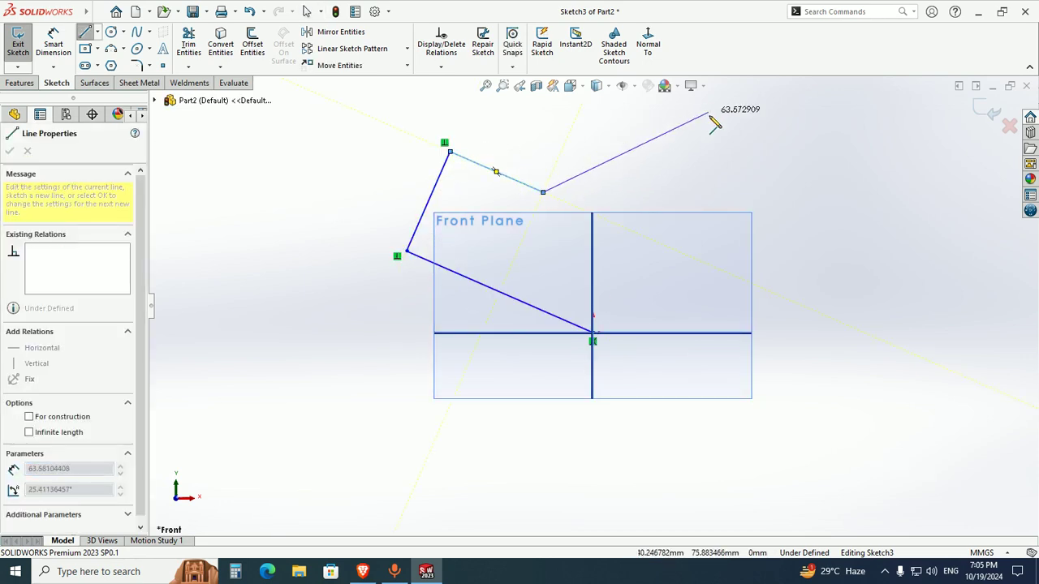
pyautogui.click(711, 112)
pyautogui.click(880, 111)
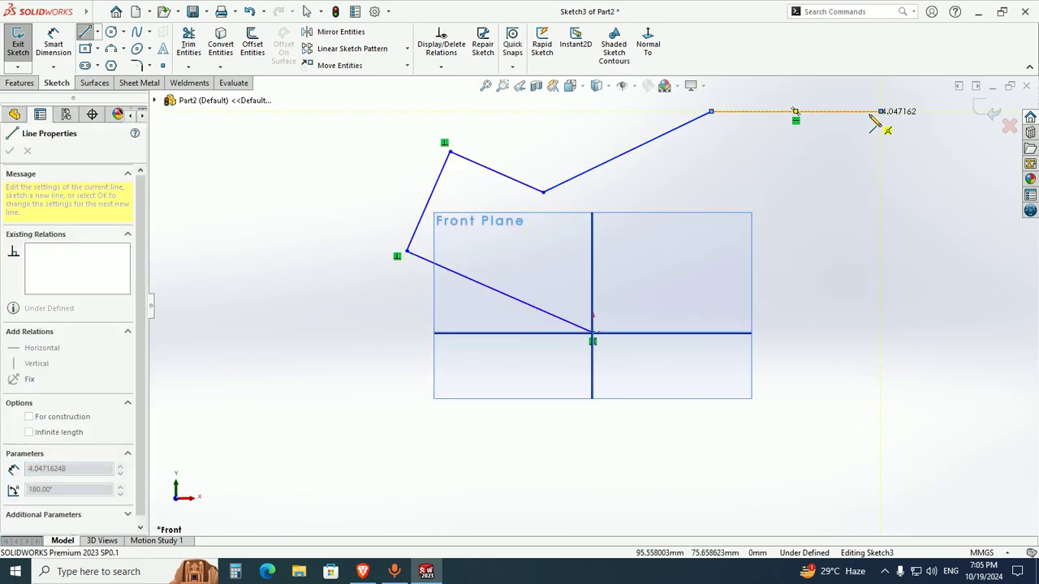
pyautogui.press('Escape')
# Examine the line chain and its two open endpoints in relation to the Front, Top and Right planes
pyautogui.scroll(3, 864, 136)
pyautogui.moveTo(881, 174)
pyautogui.mouseDown(button='middle')
pyautogui.moveTo(700, 255)
pyautogui.moveTo(705, 311)
pyautogui.moveTo(658, 311)
pyautogui.moveTo(654, 268)
pyautogui.moveTo(658, 291)
pyautogui.mouseUp(button='middle')
pyautogui.scroll(-2, 664, 305)
pyautogui.scroll(1, 664, 303)
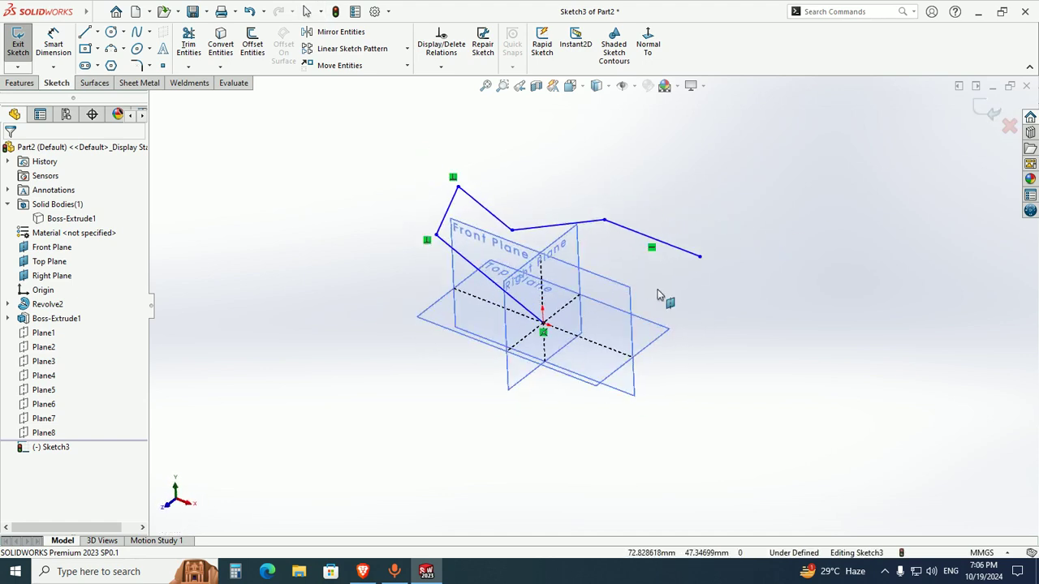
pyautogui.scroll(-1, 719, 242)
pyautogui.scroll(-2, 697, 263)
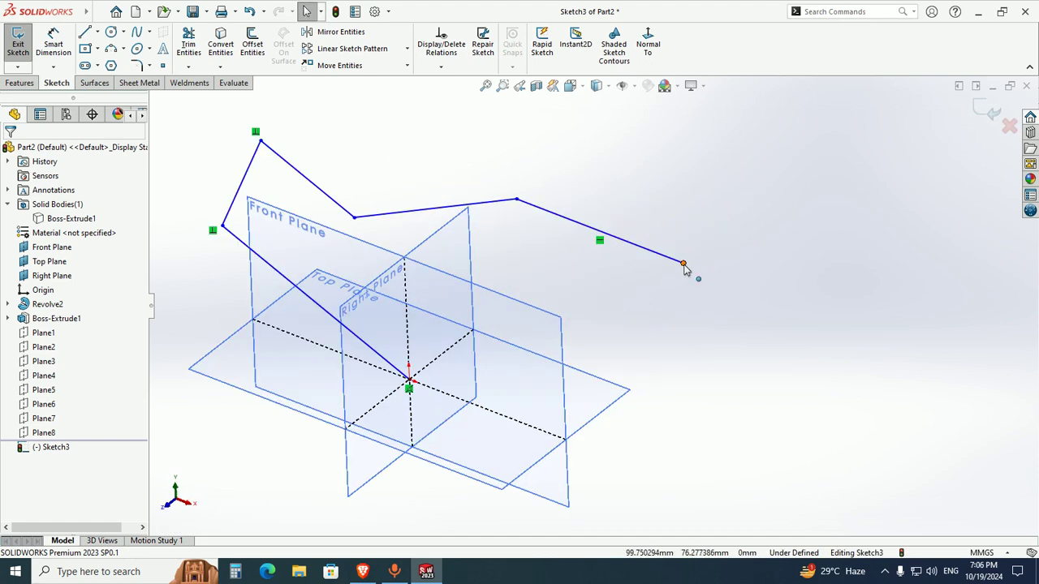
pyautogui.scroll(2, 695, 238)
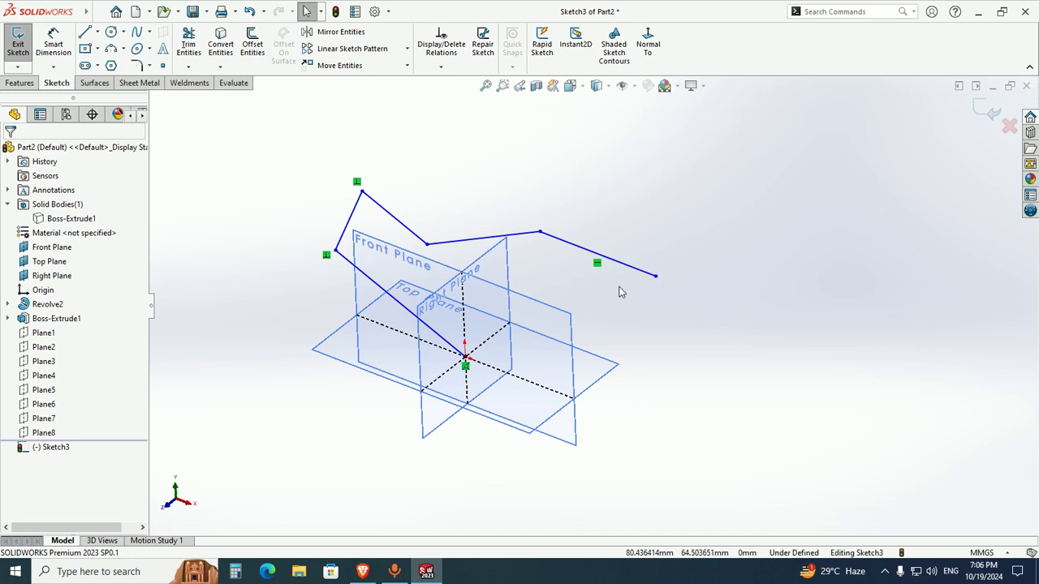
pyautogui.scroll(1, 444, 299)
pyautogui.moveTo(444, 300)
pyautogui.mouseDown(button='middle')
pyautogui.moveTo(450, 279)
pyautogui.moveTo(442, 292)
pyautogui.mouseUp(button='middle')
pyautogui.press('Escape')
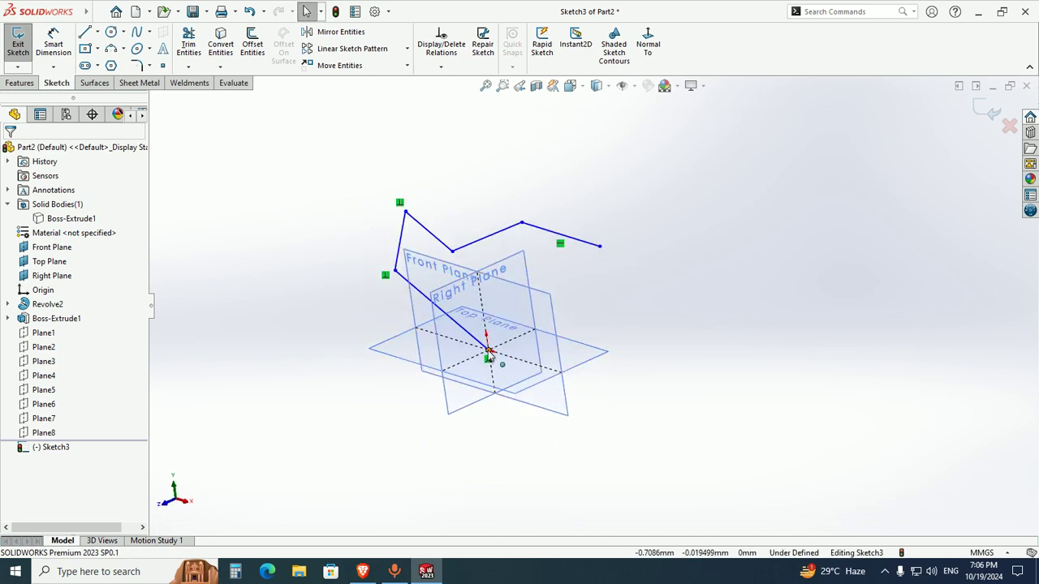
pyautogui.moveTo(490, 354)
pyautogui.mouseDown(button='middle')
pyautogui.moveTo(649, 274)
pyautogui.moveTo(639, 283)
pyautogui.mouseUp(button='middle')
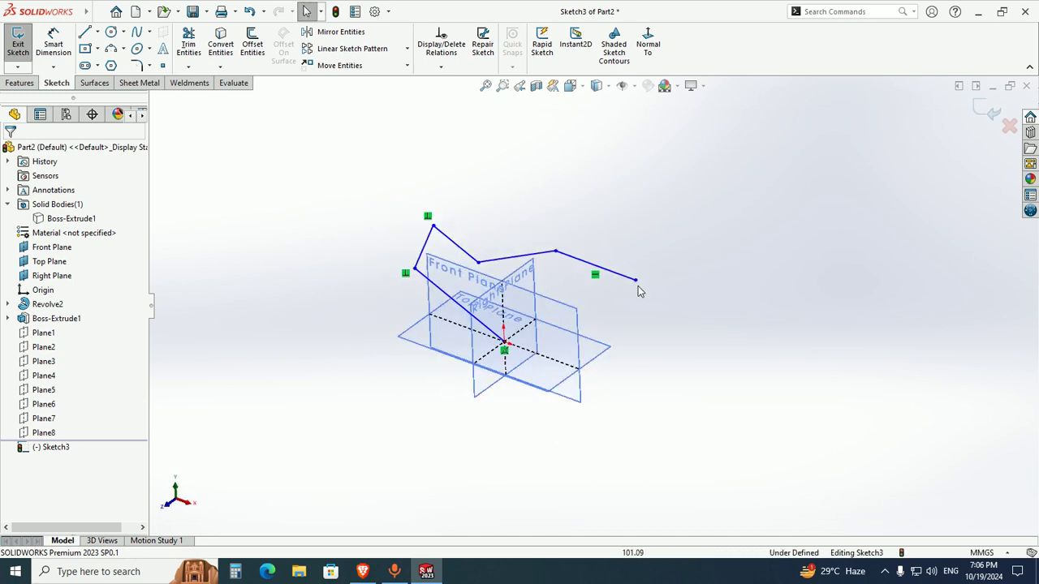
pyautogui.scroll(-3, 638, 288)
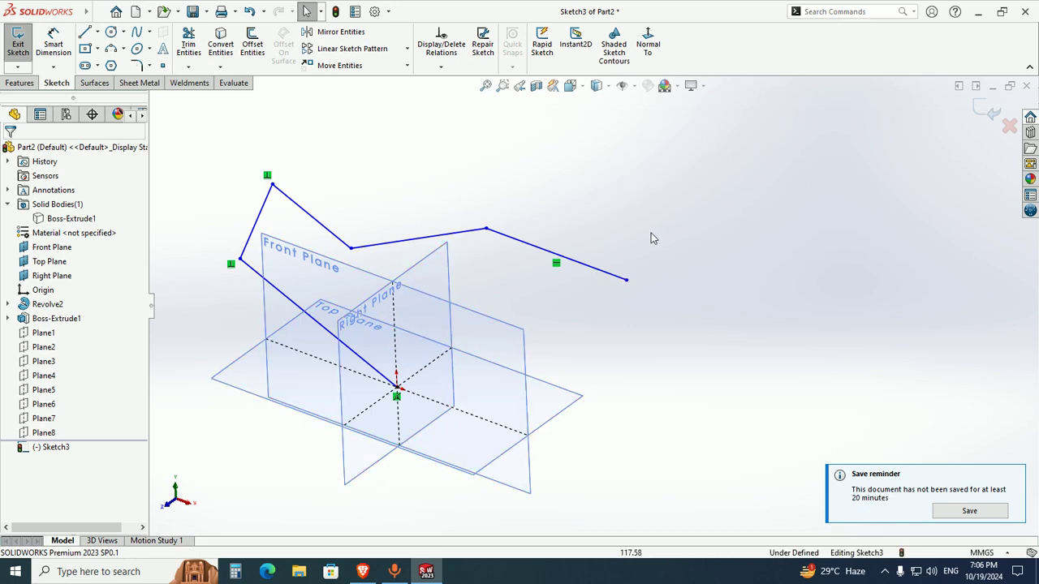
# Close the line-chain sketch on the Front Plane and clear its selection
pyautogui.click(987, 112)
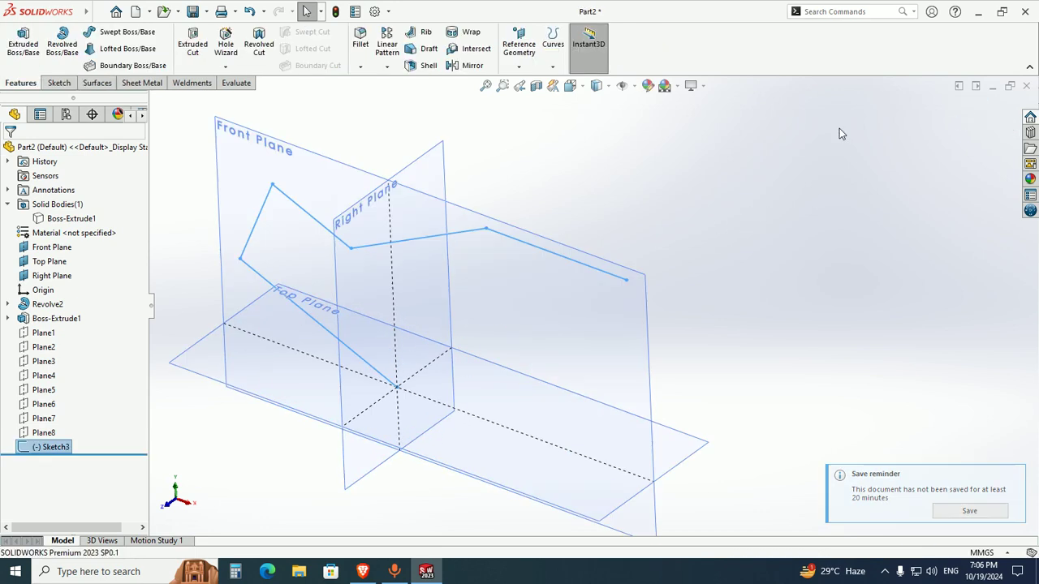
pyautogui.click(205, 147)
pyautogui.scroll(4, 274, 169)
pyautogui.moveTo(396, 190); pyautogui.dragTo(422, 184, button='middle')
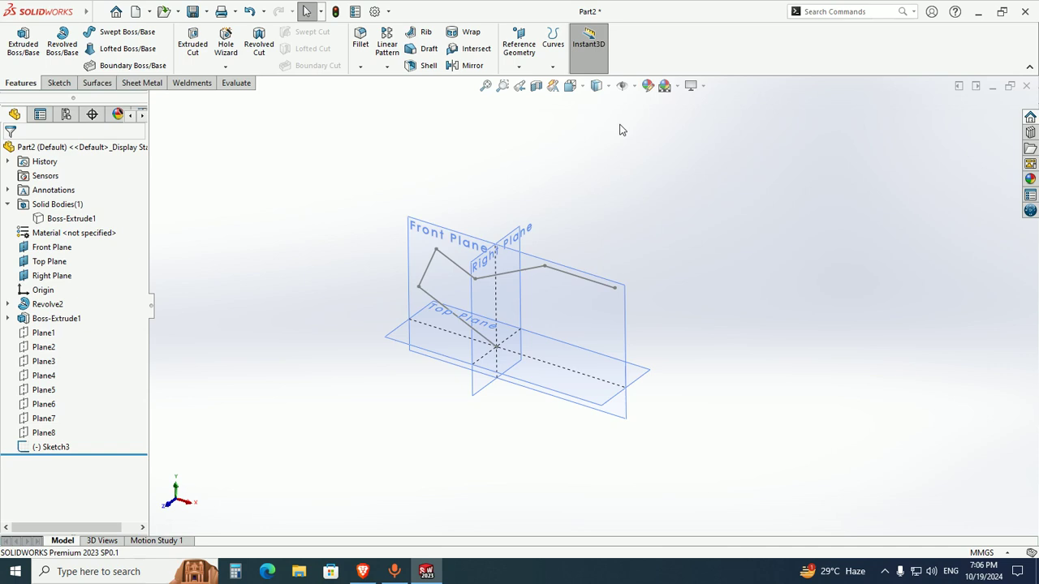
pyautogui.click(636, 86)
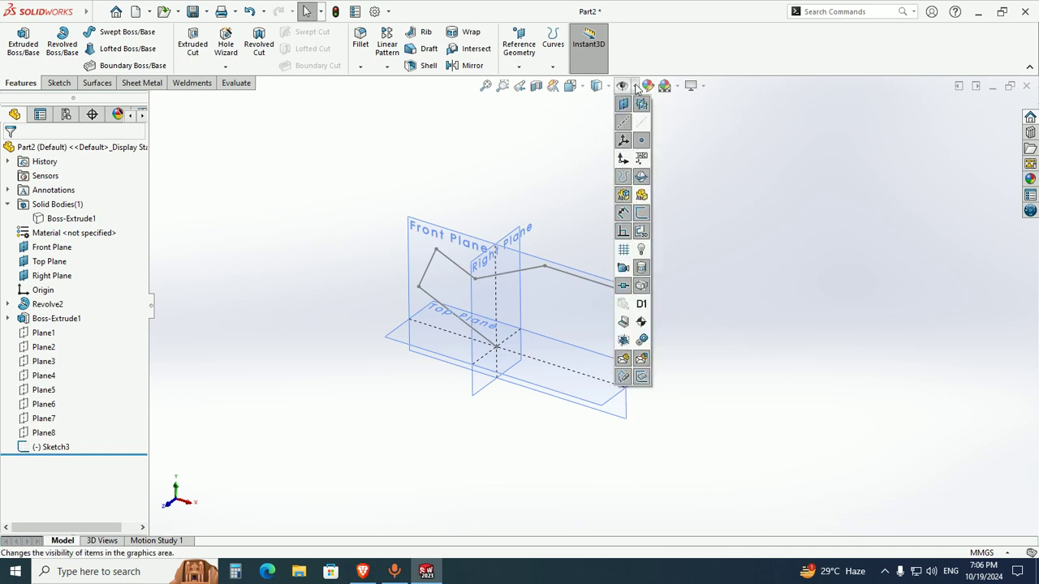
# Start a reference plane coincident with the free endpoint of the sketch's horizontal line
pyautogui.click(518, 49)
pyautogui.click(528, 84)
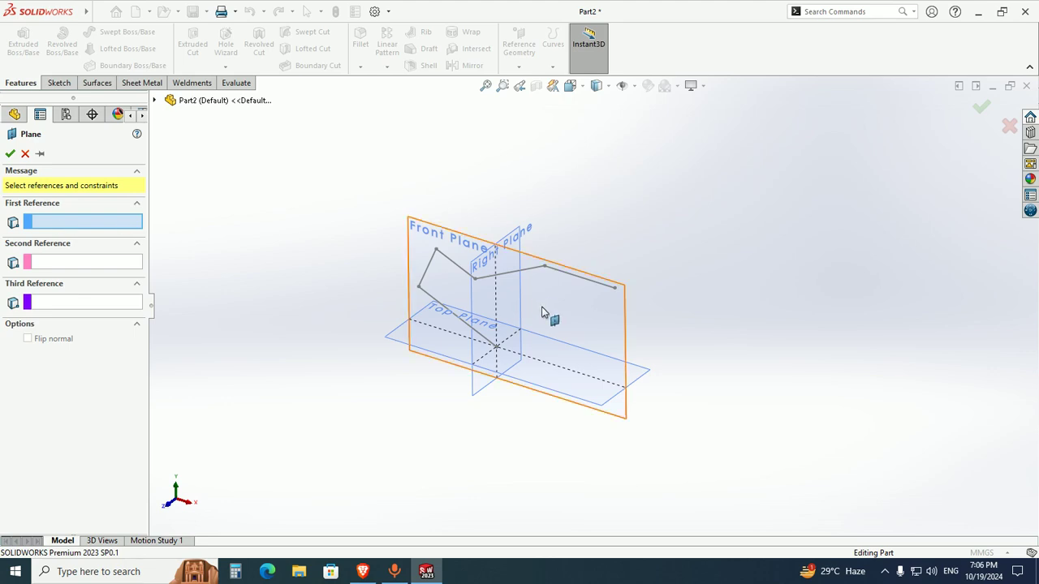
pyautogui.scroll(-3, 621, 288)
pyautogui.click(623, 283)
pyautogui.scroll(3, 604, 297)
pyautogui.moveTo(608, 295); pyautogui.dragTo(631, 168, button='middle')
pyautogui.scroll(3, 605, 218)
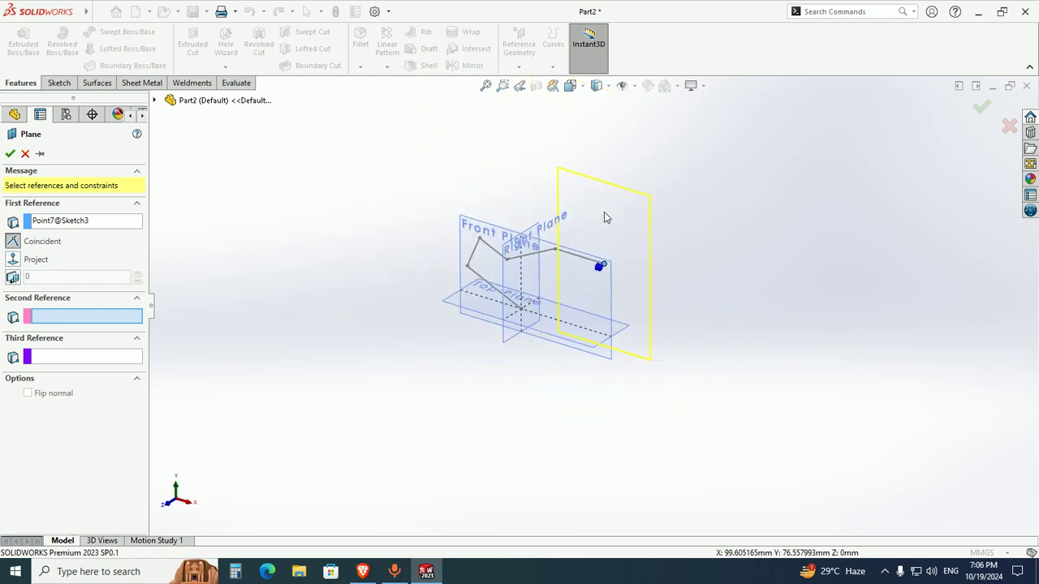
# Add the Right Plane as a parallel second reference and create the plane through the endpoint
pyautogui.scroll(-4, 617, 227)
pyautogui.scroll(2, 517, 339)
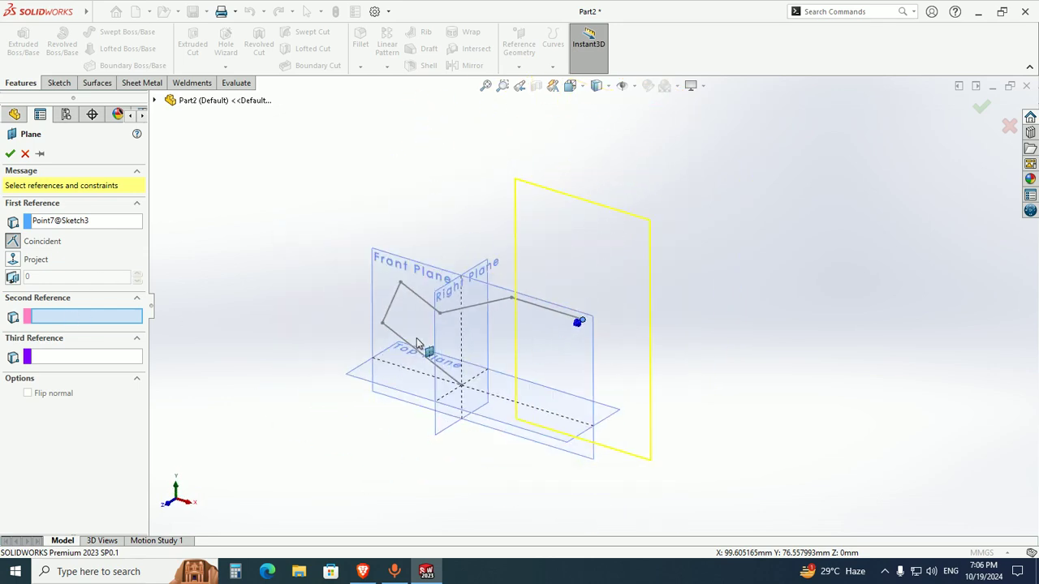
pyautogui.moveTo(512, 406)
pyautogui.mouseDown(button='middle')
pyautogui.moveTo(552, 320)
pyautogui.moveTo(617, 248)
pyautogui.mouseUp(button='middle')
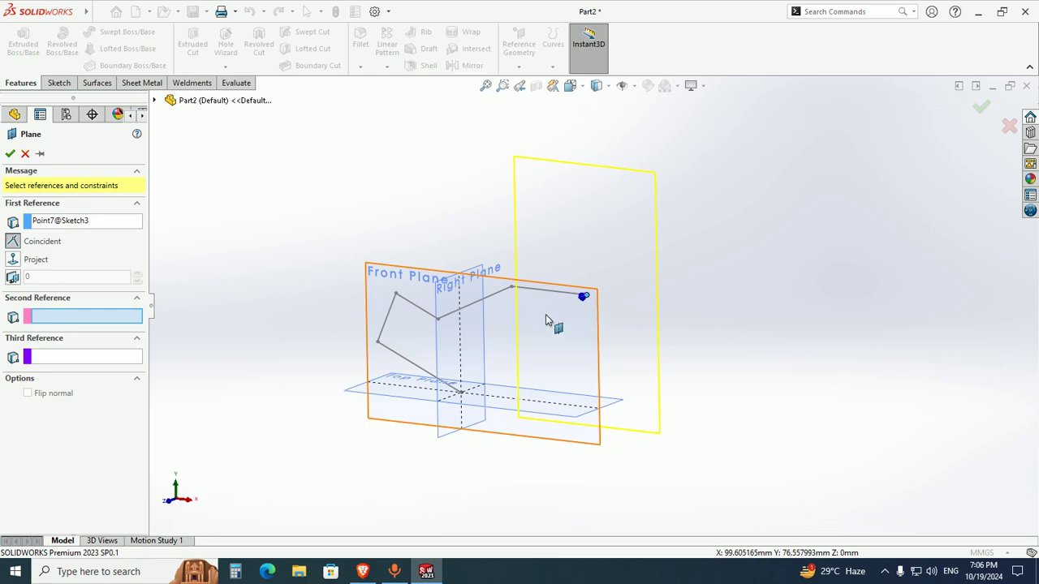
pyautogui.moveTo(601, 295)
pyautogui.mouseDown(button='middle')
pyautogui.moveTo(644, 219)
pyautogui.moveTo(635, 248)
pyautogui.mouseUp(button='middle')
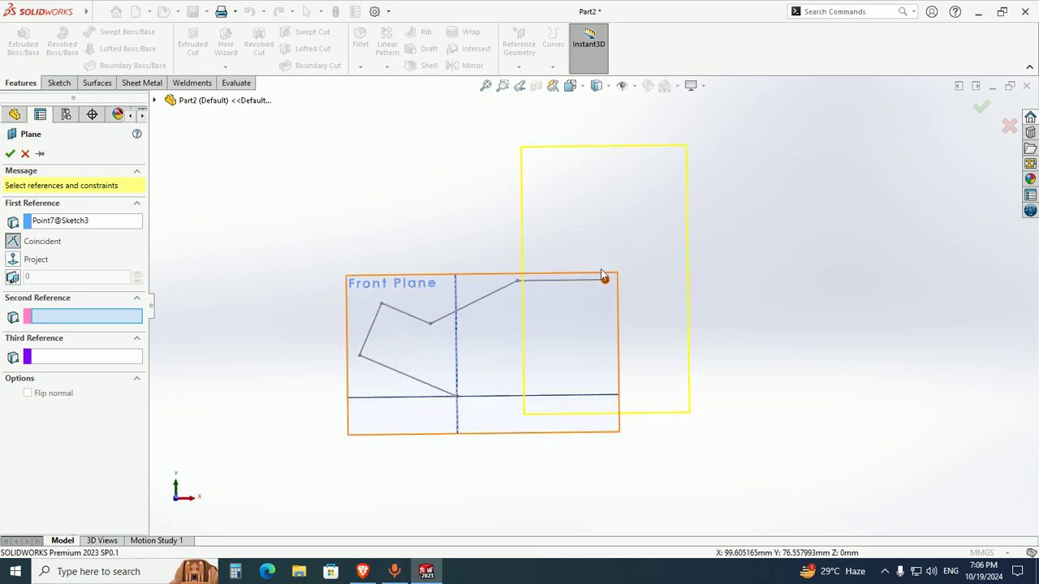
pyautogui.moveTo(622, 297)
pyautogui.mouseDown(button='middle')
pyautogui.moveTo(606, 302)
pyautogui.moveTo(579, 354)
pyautogui.moveTo(501, 260)
pyautogui.moveTo(549, 213)
pyautogui.moveTo(544, 219)
pyautogui.mouseUp(button='middle')
pyautogui.scroll(-2, 486, 301)
pyautogui.moveTo(508, 305); pyautogui.dragTo(545, 245, button='middle')
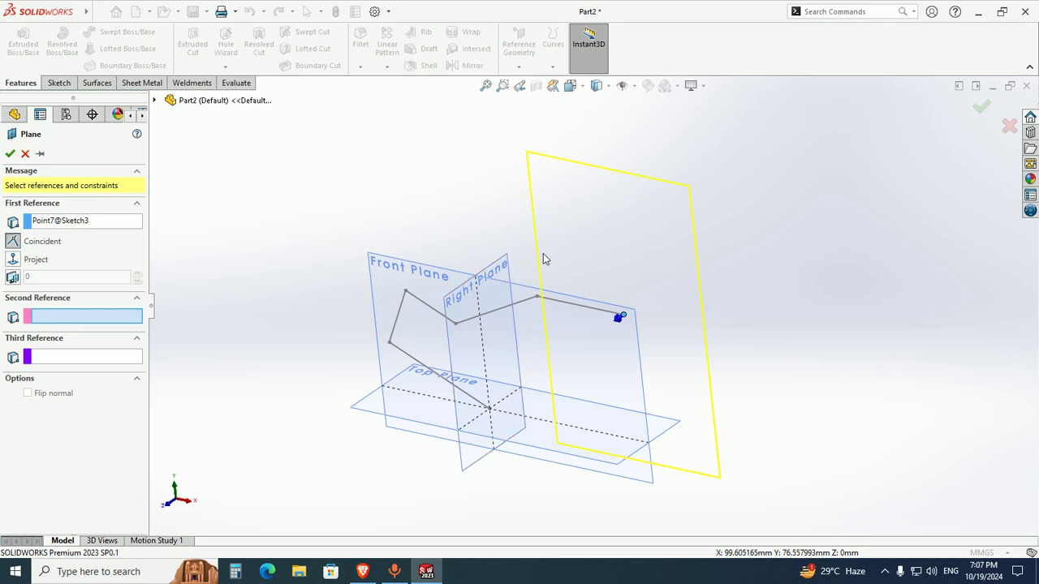
pyautogui.click(502, 270)
pyautogui.moveTo(485, 278)
pyautogui.mouseDown(button='middle')
pyautogui.moveTo(524, 287)
pyautogui.moveTo(527, 239)
pyautogui.moveTo(485, 275)
pyautogui.mouseUp(button='middle')
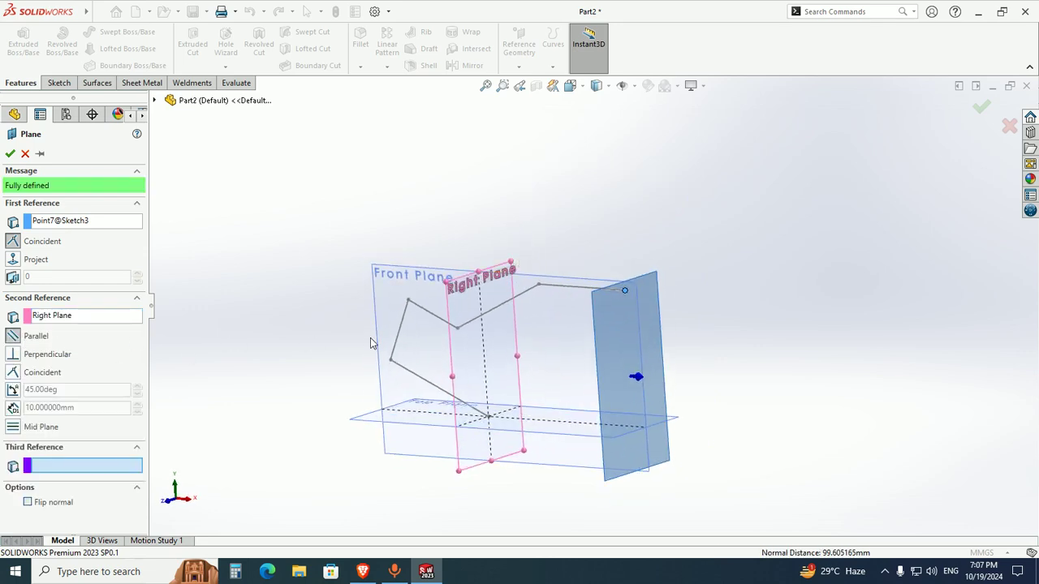
pyautogui.moveTo(612, 308)
pyautogui.mouseDown(button='middle')
pyautogui.moveTo(622, 285)
pyautogui.moveTo(603, 239)
pyautogui.mouseUp(button='middle')
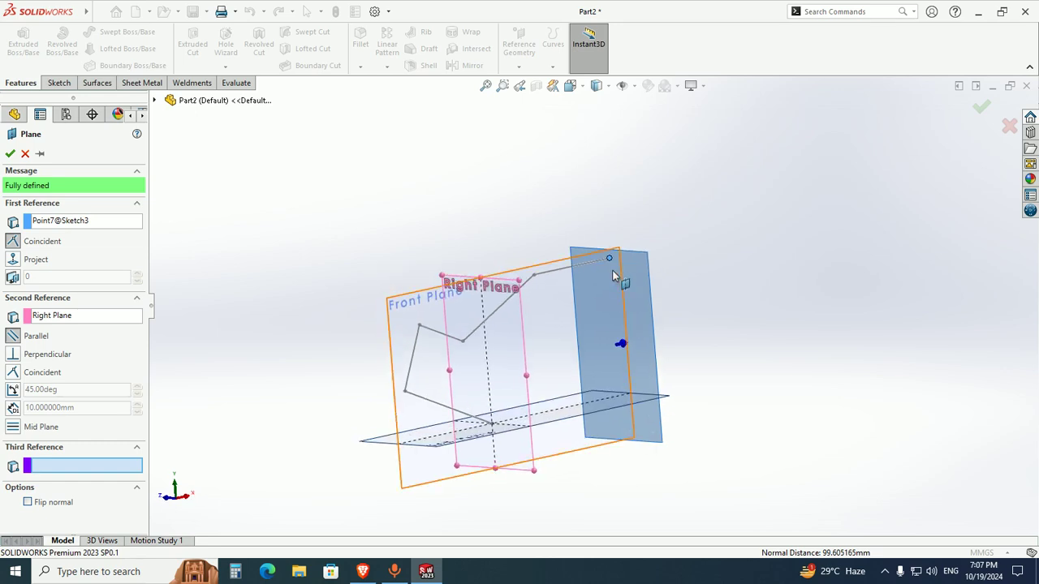
pyautogui.click(9, 154)
# Hide the new plane that is parallel to the Right Plane
pyautogui.moveTo(343, 225); pyautogui.dragTo(622, 323, button='middle')
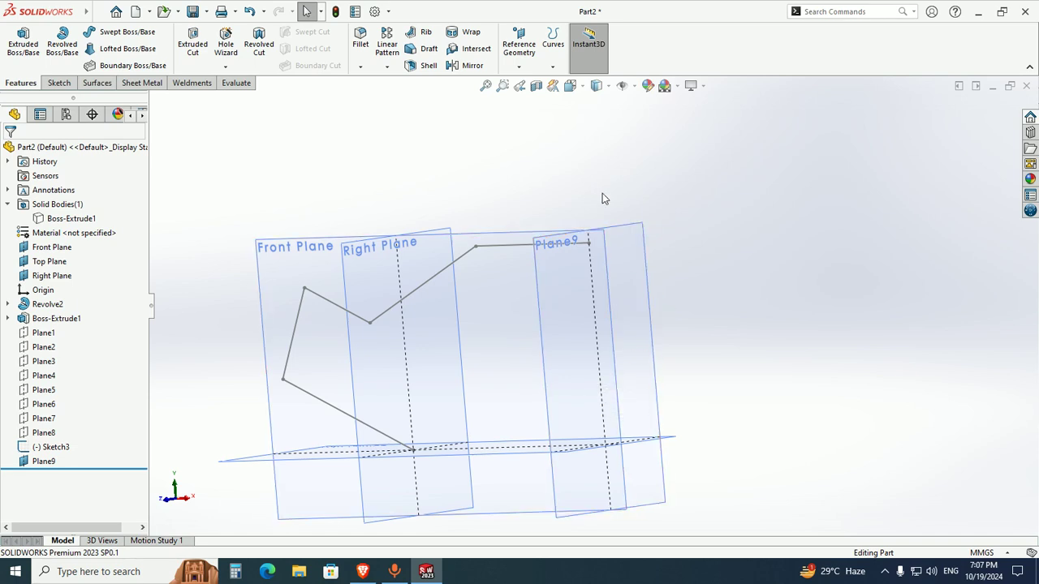
pyautogui.click(71, 461)
pyautogui.rightClick(54, 460)
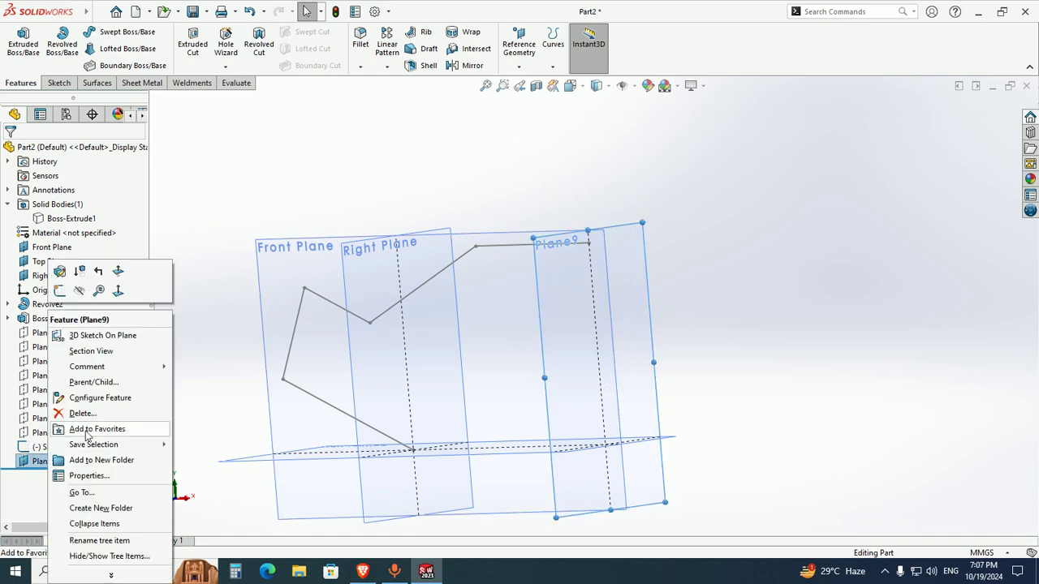
pyautogui.click(81, 290)
# Create a reference plane coincident with the free endpoint of the sketch's horizontal line and perpendicular to that line
pyautogui.click(517, 66)
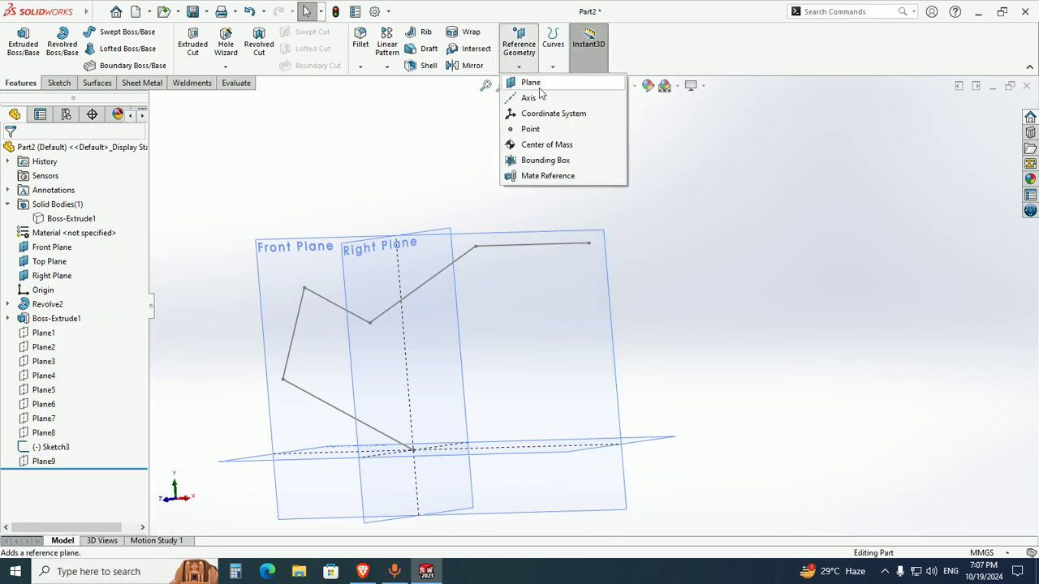
pyautogui.click(538, 87)
pyautogui.click(585, 244)
pyautogui.moveTo(584, 272); pyautogui.dragTo(621, 269, button='middle')
pyautogui.click(586, 293)
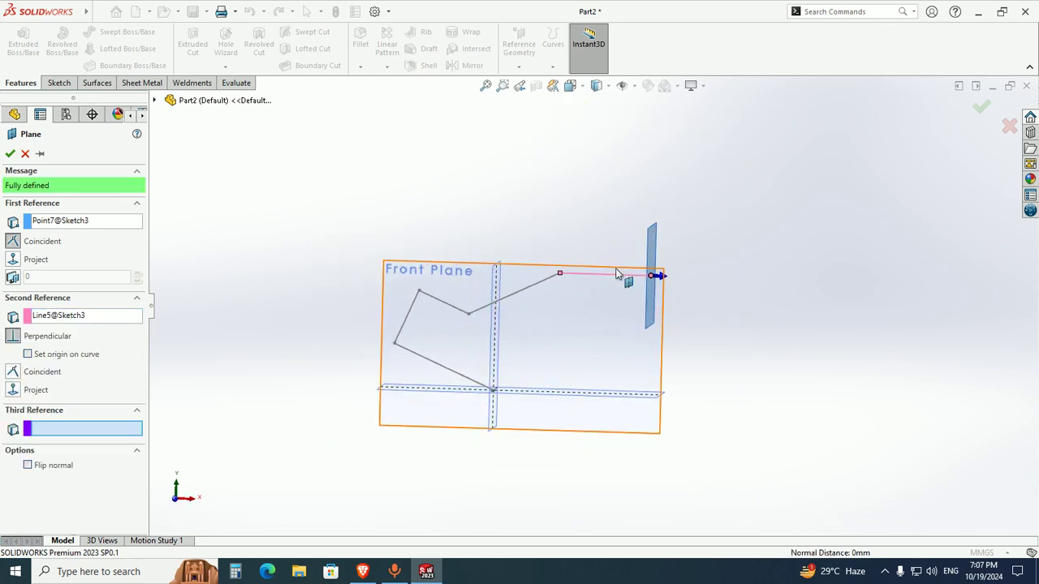
pyautogui.scroll(-2, 608, 283)
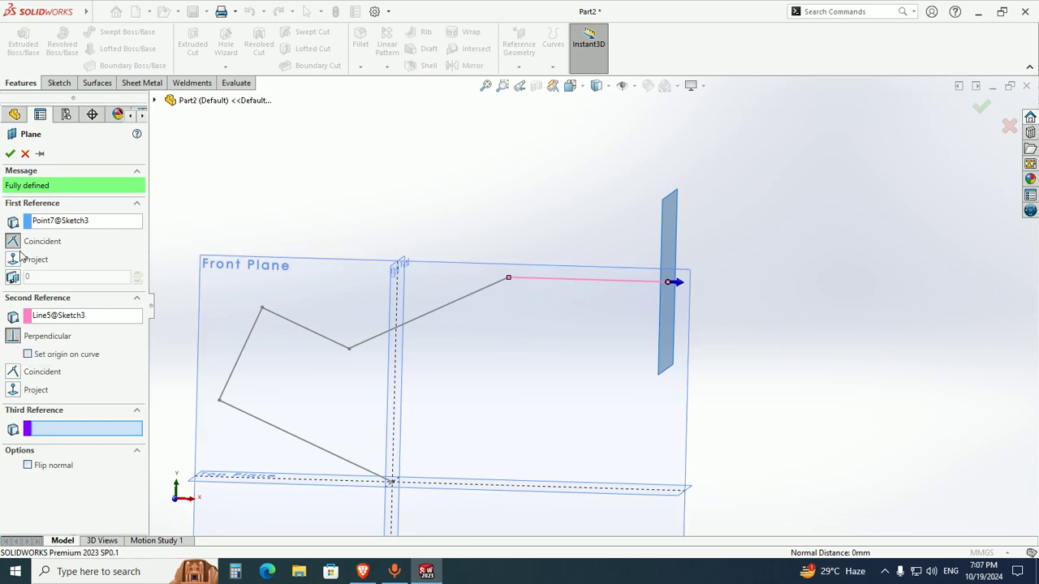
pyautogui.moveTo(510, 288); pyautogui.dragTo(636, 270, button='middle')
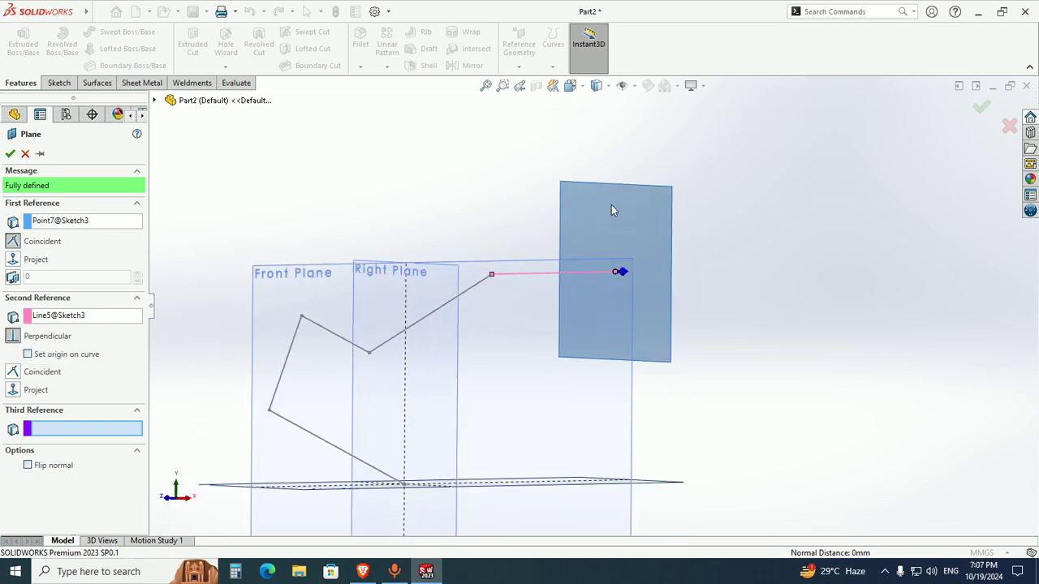
pyautogui.click(10, 154)
pyautogui.moveTo(456, 211)
pyautogui.mouseDown(button='middle')
pyautogui.moveTo(468, 241)
pyautogui.moveTo(434, 232)
pyautogui.moveTo(465, 230)
pyautogui.mouseUp(button='middle')
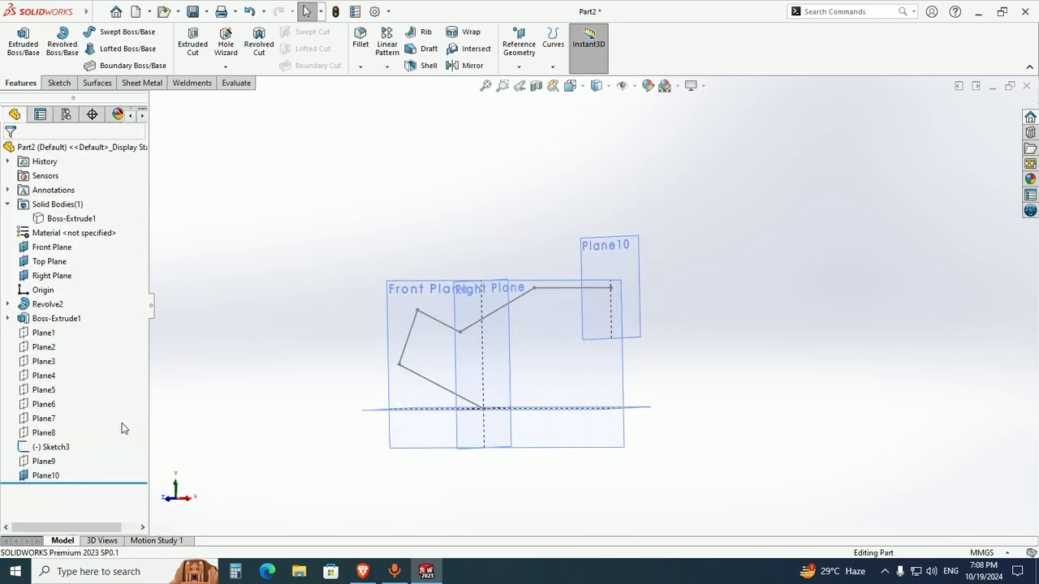
# Hide the new plane that is perpendicular to the horizontal sketch line and clear the selection
pyautogui.rightClick(45, 475)
pyautogui.click(76, 291)
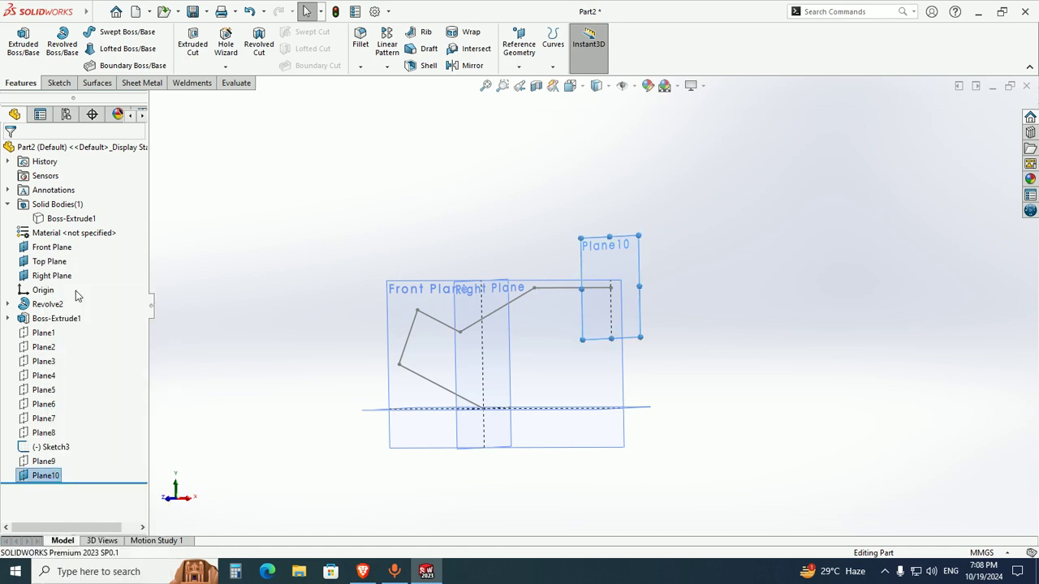
pyautogui.click(462, 169)
# Start a reference plane using the horizontal line's free endpoint as first reference and the line itself as perpendicular second reference
pyautogui.moveTo(572, 228)
pyautogui.mouseDown(button='middle')
pyautogui.moveTo(538, 228)
pyautogui.moveTo(568, 313)
pyautogui.moveTo(538, 271)
pyautogui.moveTo(552, 181)
pyautogui.moveTo(551, 213)
pyautogui.mouseUp(button='middle')
pyautogui.click(517, 362)
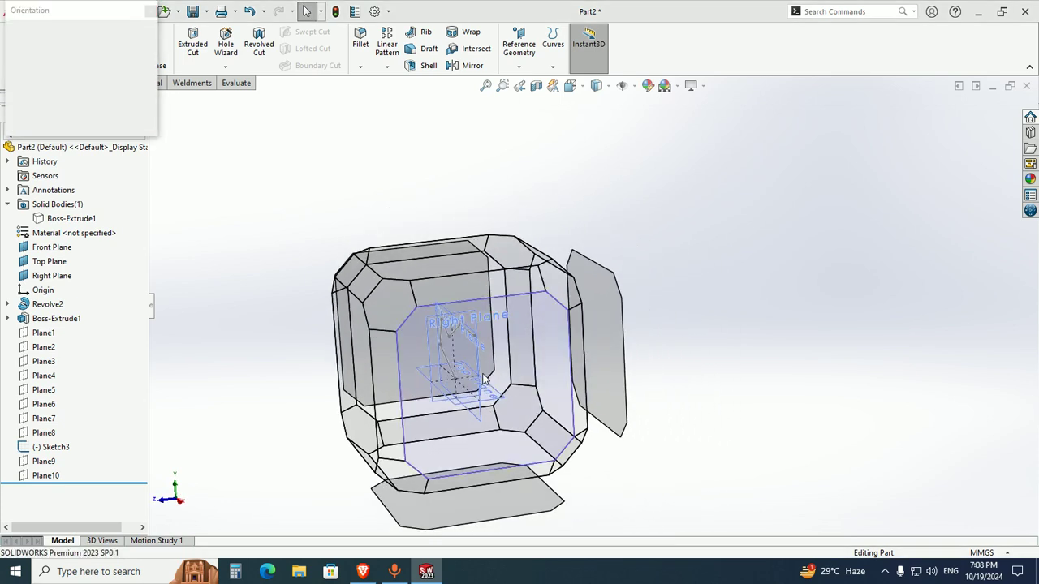
pyautogui.scroll(5, 575, 284)
pyautogui.moveTo(605, 194)
pyautogui.mouseDown(button='middle')
pyautogui.moveTo(629, 215)
pyautogui.moveTo(605, 276)
pyautogui.mouseUp(button='middle')
pyautogui.scroll(-4, 604, 276)
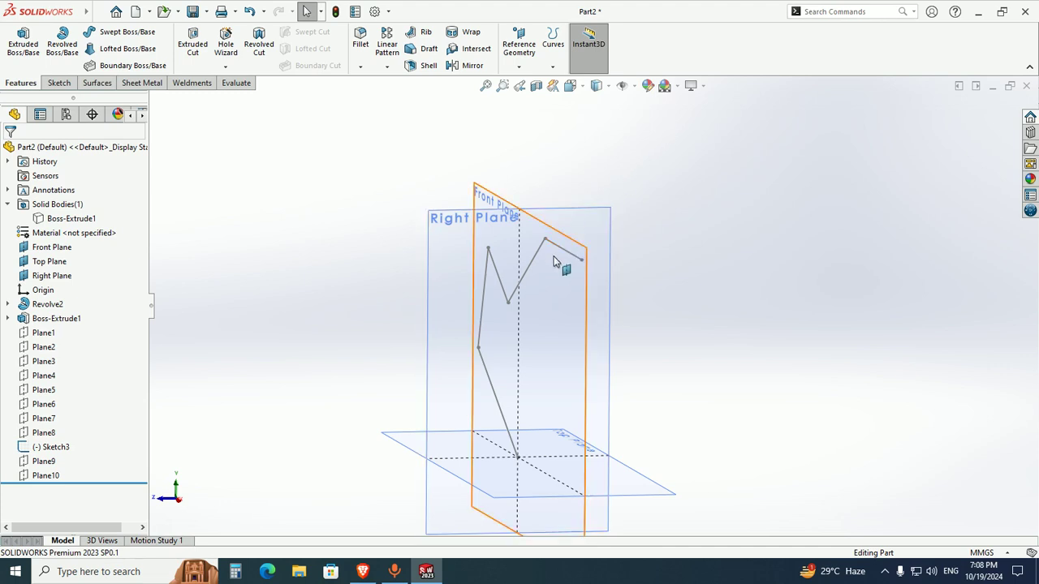
pyautogui.click(519, 45)
pyautogui.click(528, 82)
pyautogui.scroll(3, 461, 260)
pyautogui.moveTo(461, 260); pyautogui.dragTo(624, 309, button='middle')
pyautogui.scroll(-5, 610, 306)
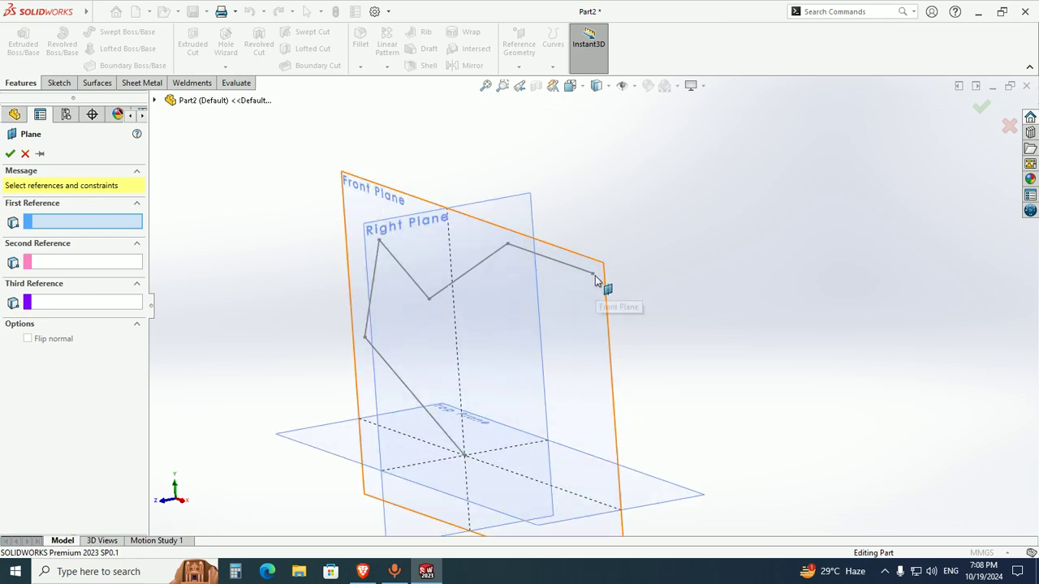
pyautogui.click(593, 274)
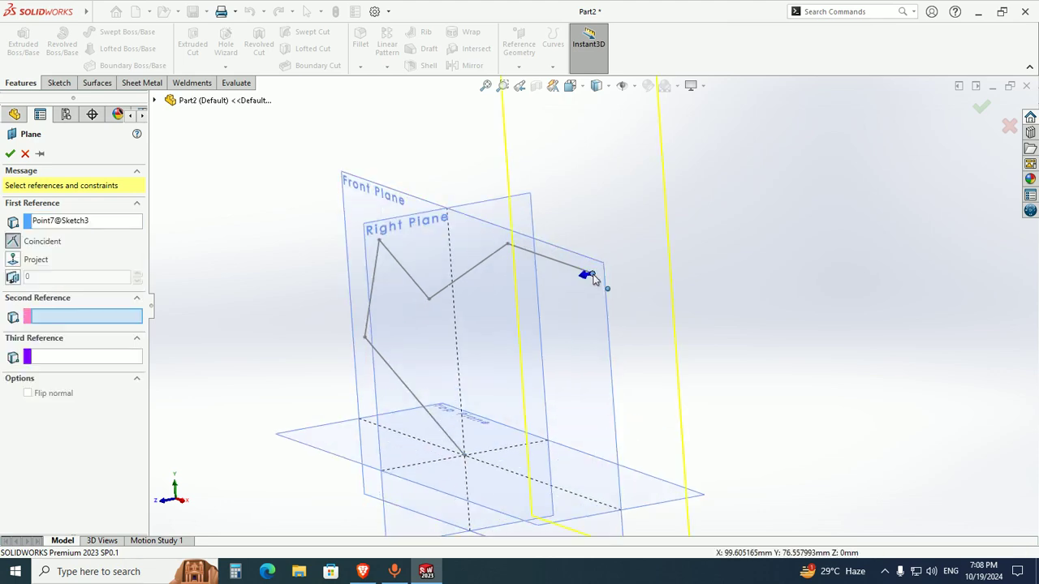
pyautogui.click(551, 263)
pyautogui.scroll(3, 573, 306)
pyautogui.moveTo(573, 305); pyautogui.dragTo(552, 354, button='middle')
pyautogui.moveTo(554, 391); pyautogui.dragTo(579, 416, button='middle')
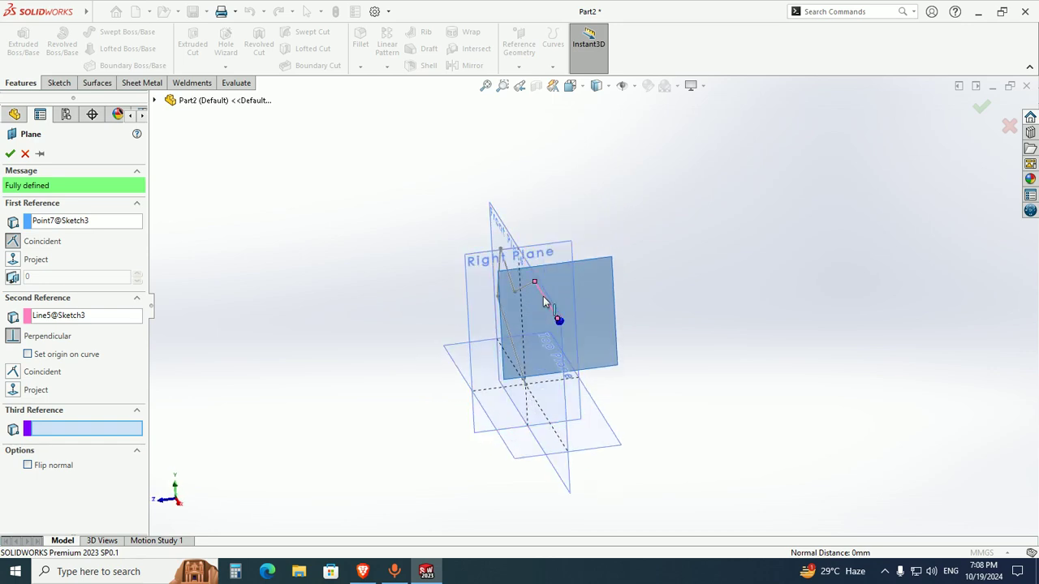
# Try the Top Plane as third reference and clear all references from the plane definition
pyautogui.click(602, 446)
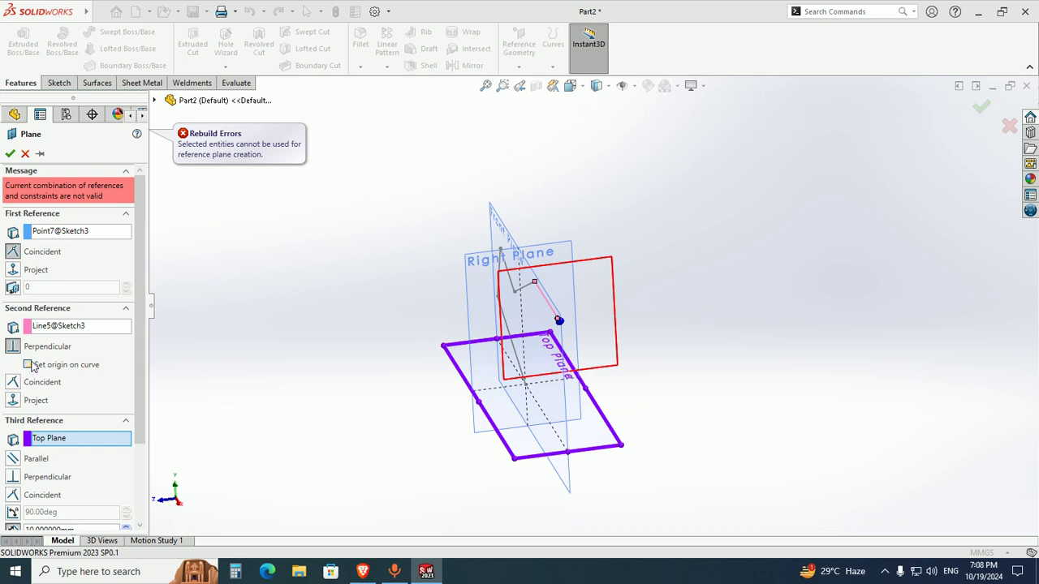
pyautogui.rightClick(67, 441)
pyautogui.click(98, 454)
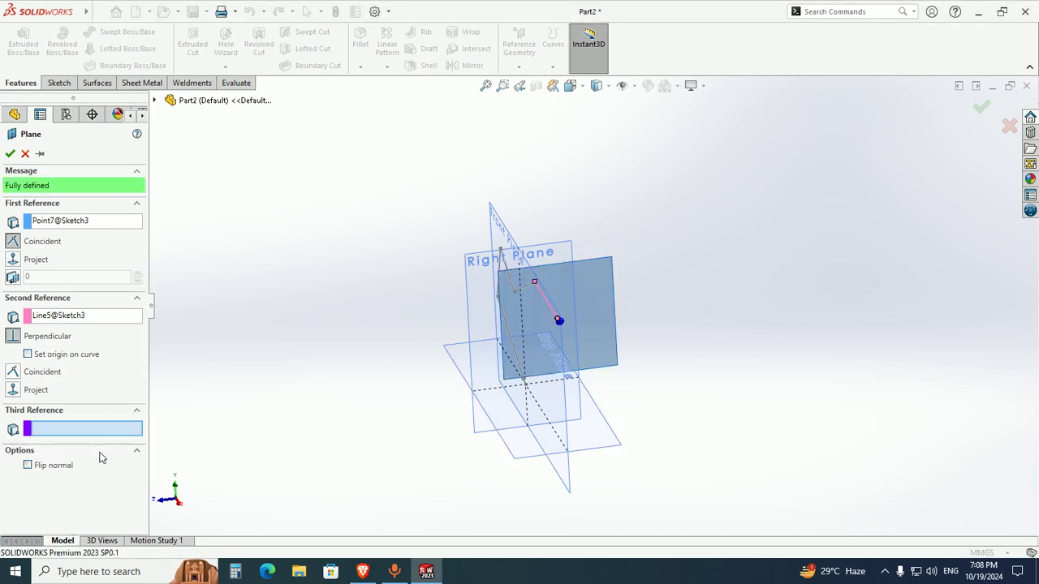
pyautogui.rightClick(106, 318)
pyautogui.click(136, 332)
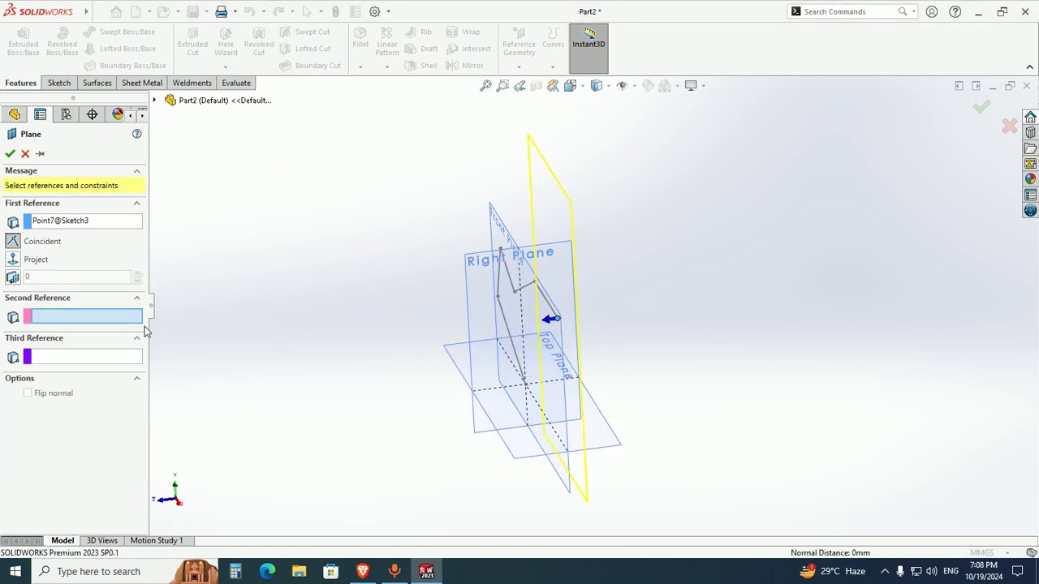
pyautogui.moveTo(366, 290)
pyautogui.mouseDown(button='middle')
pyautogui.moveTo(366, 268)
pyautogui.moveTo(350, 276)
pyautogui.moveTo(363, 274)
pyautogui.mouseUp(button='middle')
pyautogui.click(55, 223)
pyautogui.press('Delete')
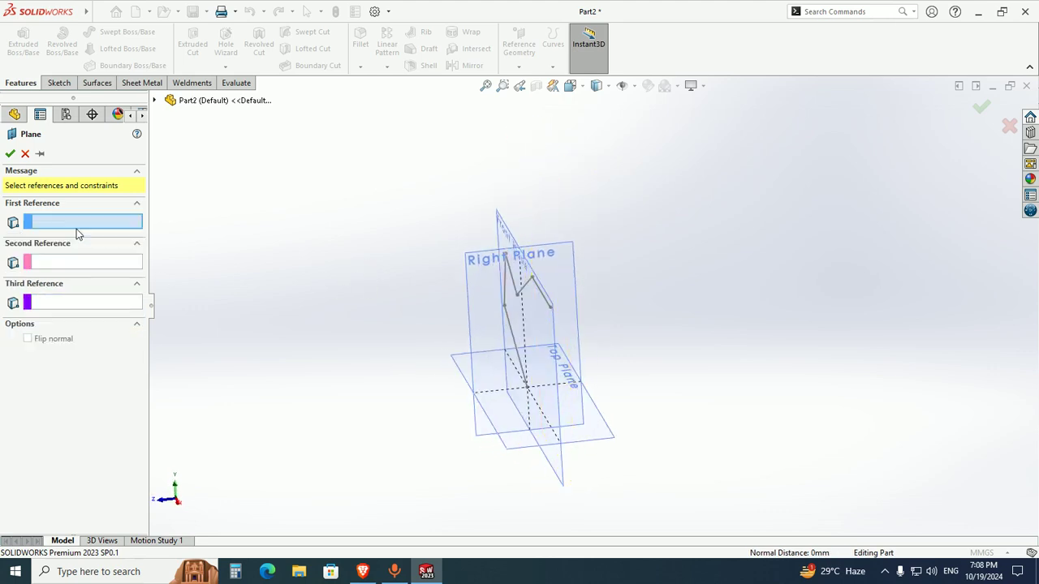
# Define the plane as coincident with the sketch's horizontal line and perpendicular to the Top Plane
pyautogui.moveTo(451, 275); pyautogui.dragTo(579, 257, button='middle')
pyautogui.scroll(-5, 585, 290)
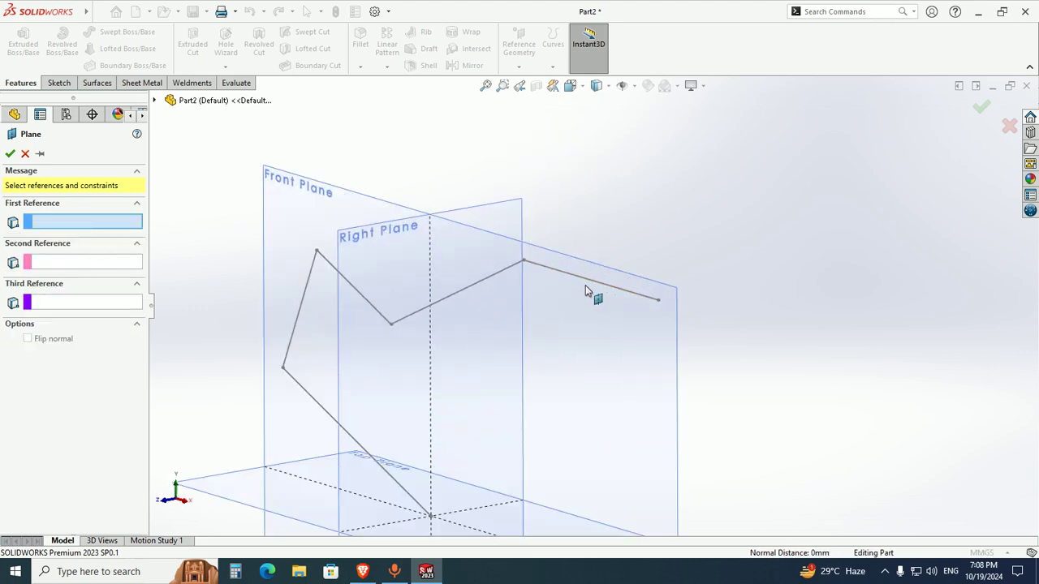
pyautogui.click(583, 280)
pyautogui.scroll(5, 593, 292)
pyautogui.moveTo(593, 292)
pyautogui.mouseDown(button='middle')
pyautogui.moveTo(573, 294)
pyautogui.moveTo(607, 422)
pyautogui.moveTo(501, 295)
pyautogui.moveTo(481, 313)
pyautogui.mouseUp(button='middle')
pyautogui.click(605, 425)
pyautogui.moveTo(620, 296)
pyautogui.mouseDown(button='middle')
pyautogui.moveTo(649, 311)
pyautogui.moveTo(617, 311)
pyautogui.mouseUp(button='middle')
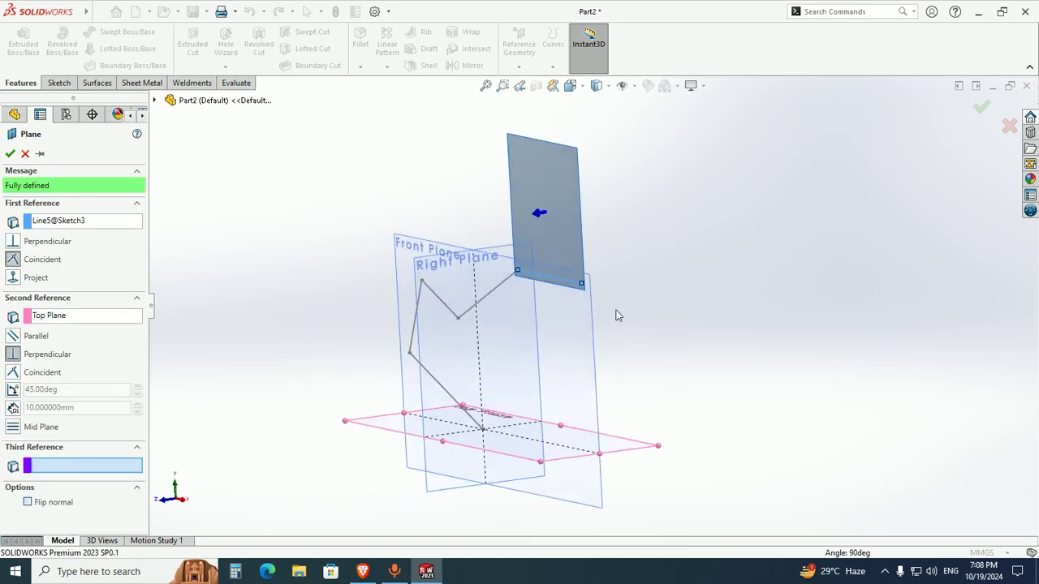
pyautogui.moveTo(606, 364); pyautogui.dragTo(571, 357, button='middle')
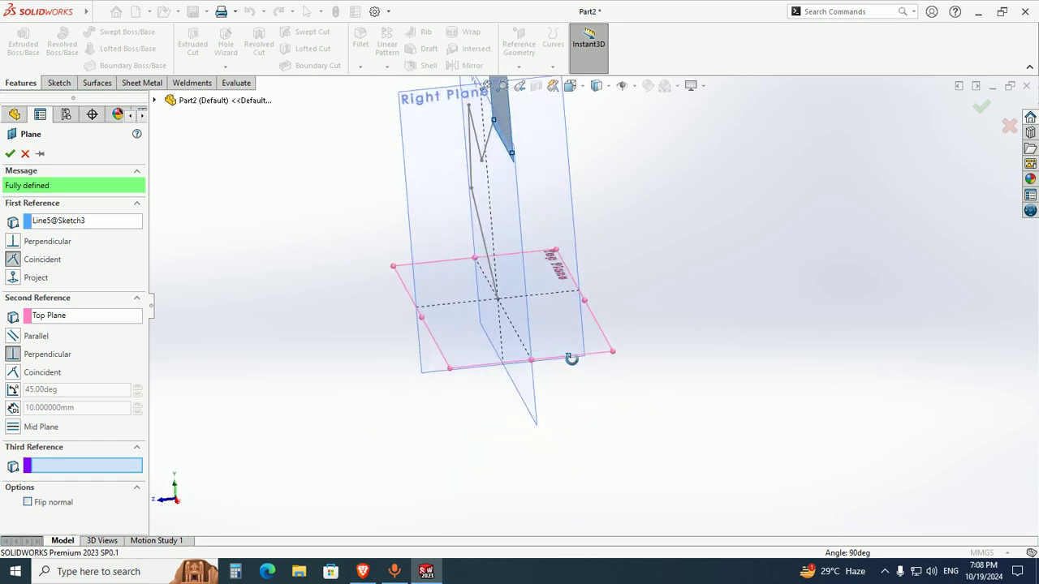
pyautogui.click(12, 354)
pyautogui.moveTo(455, 301); pyautogui.dragTo(457, 257, button='middle')
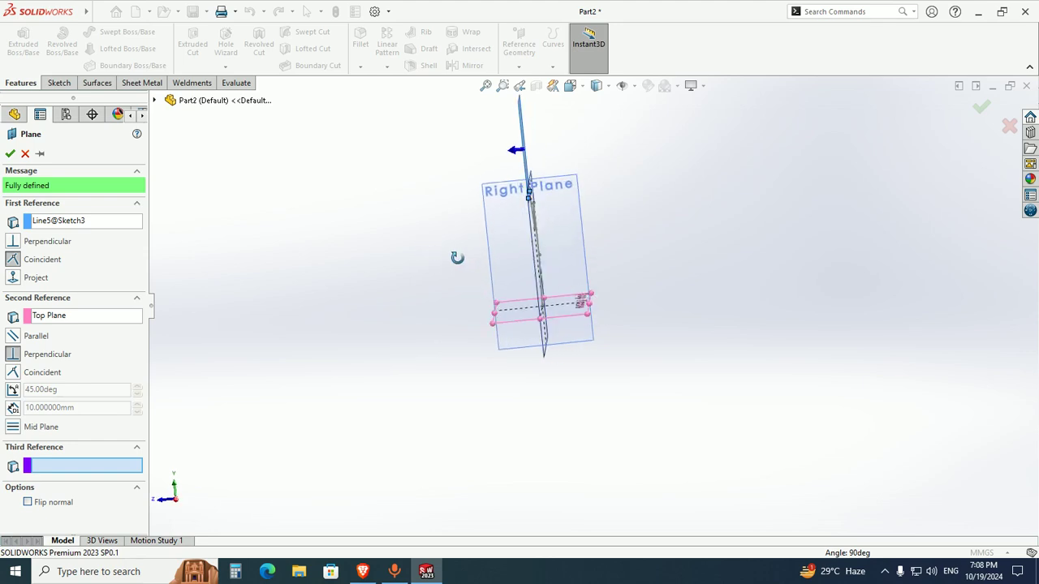
# Replace the perpendicular constraint on the Top Plane with a 45-degree angle constraint
pyautogui.click(13, 390)
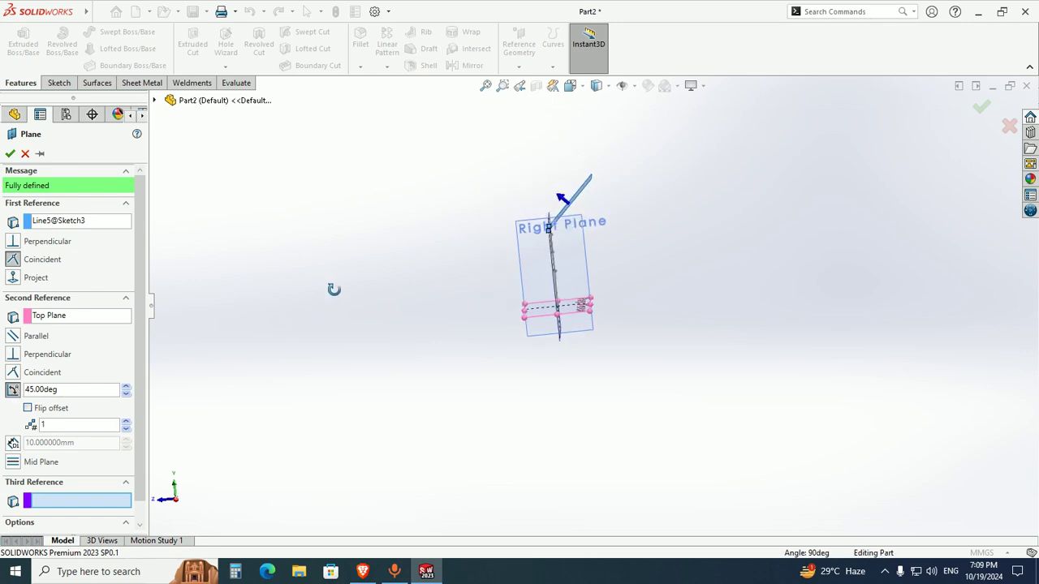
pyautogui.scroll(-4, 588, 220)
pyautogui.moveTo(588, 221); pyautogui.dragTo(575, 227, button='middle')
# Switch to the Right view and turn off the display of the existing reference planes
pyautogui.press('space')
pyautogui.click(482, 363)
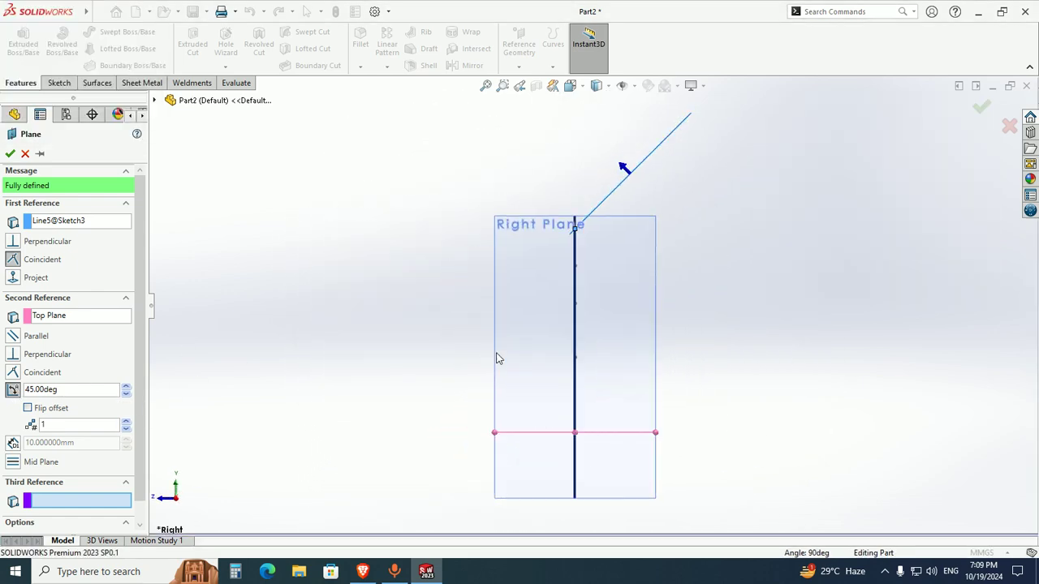
pyautogui.click(634, 87)
pyautogui.click(641, 104)
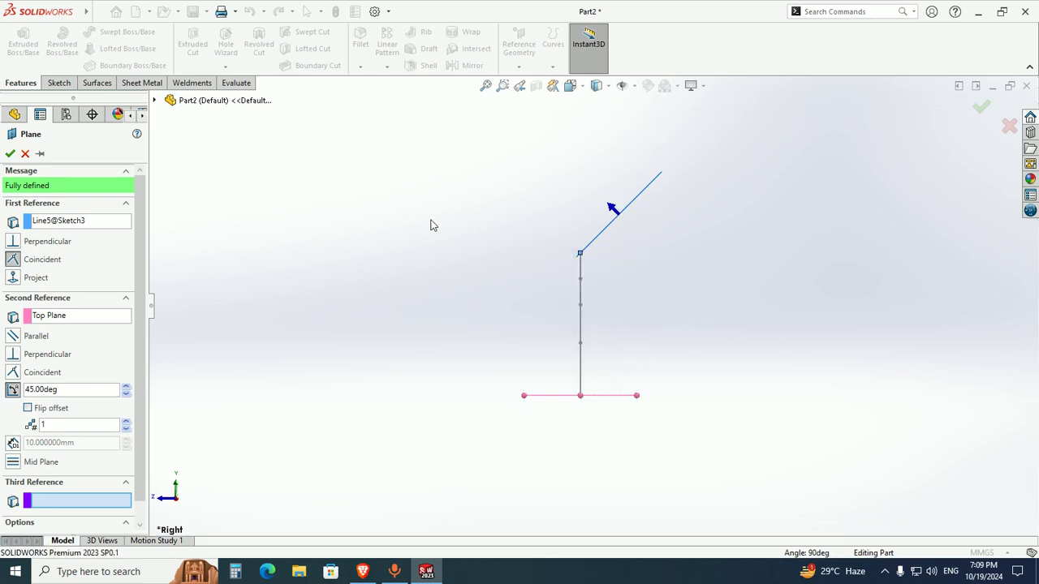
pyautogui.scroll(-2, 598, 285)
# Try other angles for the plane, set its angle to the Top Plane to 45 degrees and create it
pyautogui.moveTo(126, 387); pyautogui.dragTo(36, 393)
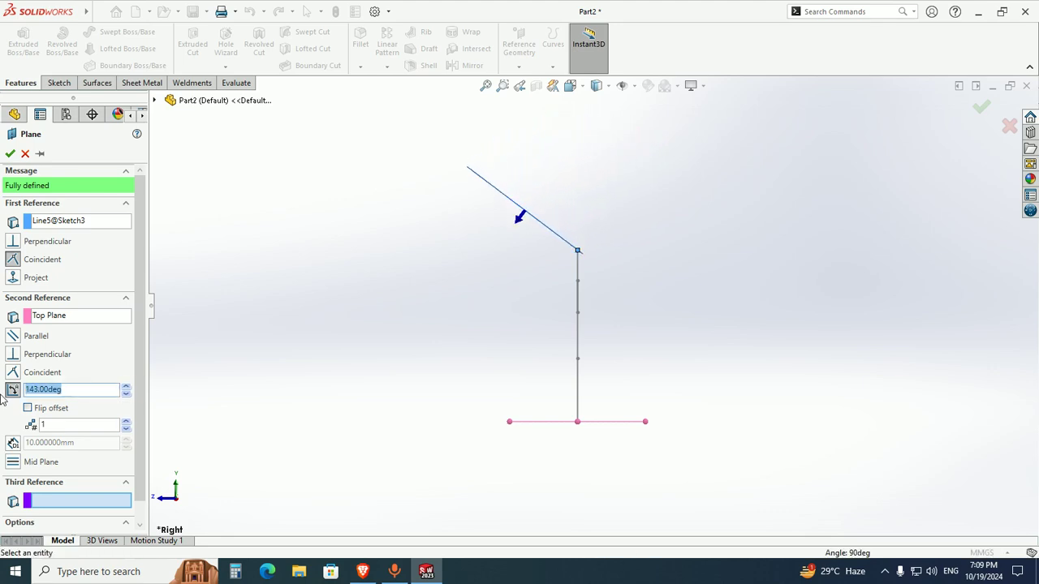
pyautogui.write('45')
pyautogui.press('Return')
pyautogui.moveTo(288, 511); pyautogui.dragTo(513, 430, button='middle')
pyautogui.scroll(-3, 634, 347)
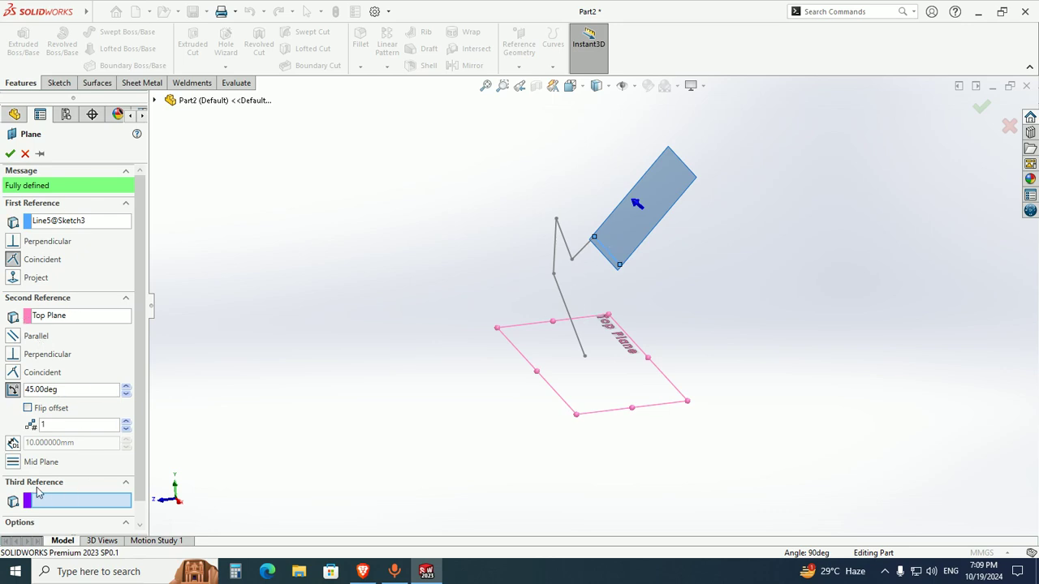
pyautogui.moveTo(595, 334)
pyautogui.mouseDown(button='middle')
pyautogui.moveTo(649, 248)
pyautogui.moveTo(633, 255)
pyautogui.mouseUp(button='middle')
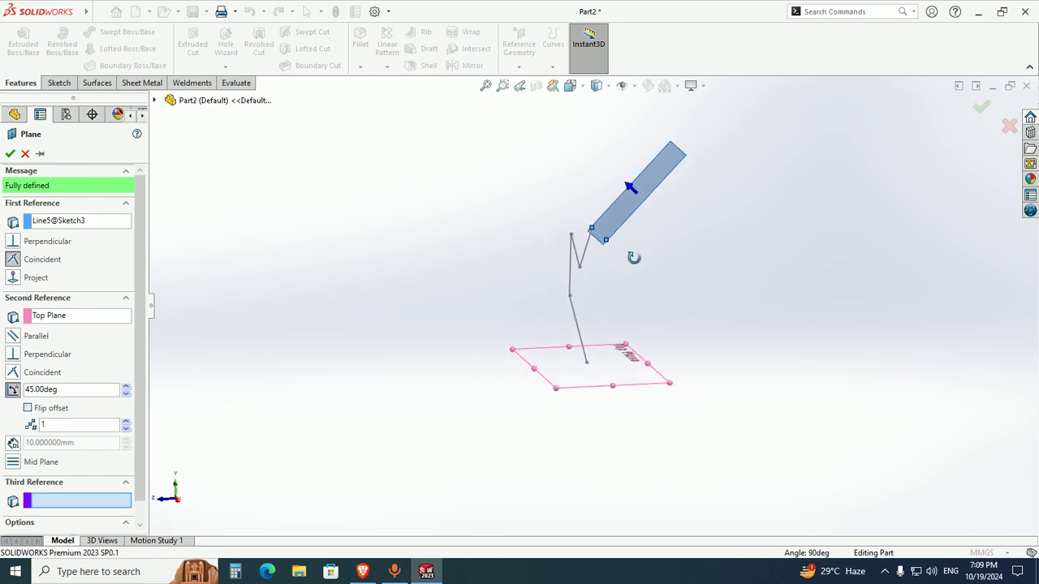
pyautogui.click(981, 108)
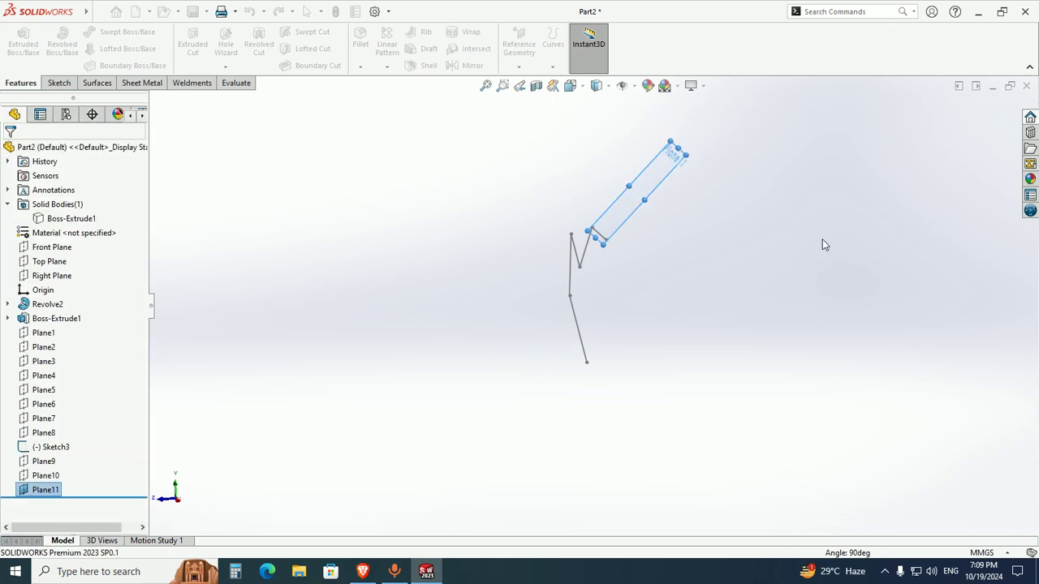
# Turn the display of reference planes back on and switch to the Isometric view
pyautogui.click(634, 87)
pyautogui.click(642, 105)
pyautogui.moveTo(632, 264)
pyautogui.mouseDown(button='middle')
pyautogui.moveTo(674, 220)
pyautogui.moveTo(578, 280)
pyautogui.moveTo(557, 225)
pyautogui.moveTo(511, 270)
pyautogui.mouseUp(button='middle')
pyautogui.scroll(-2, 614, 241)
pyautogui.scroll(3, 559, 264)
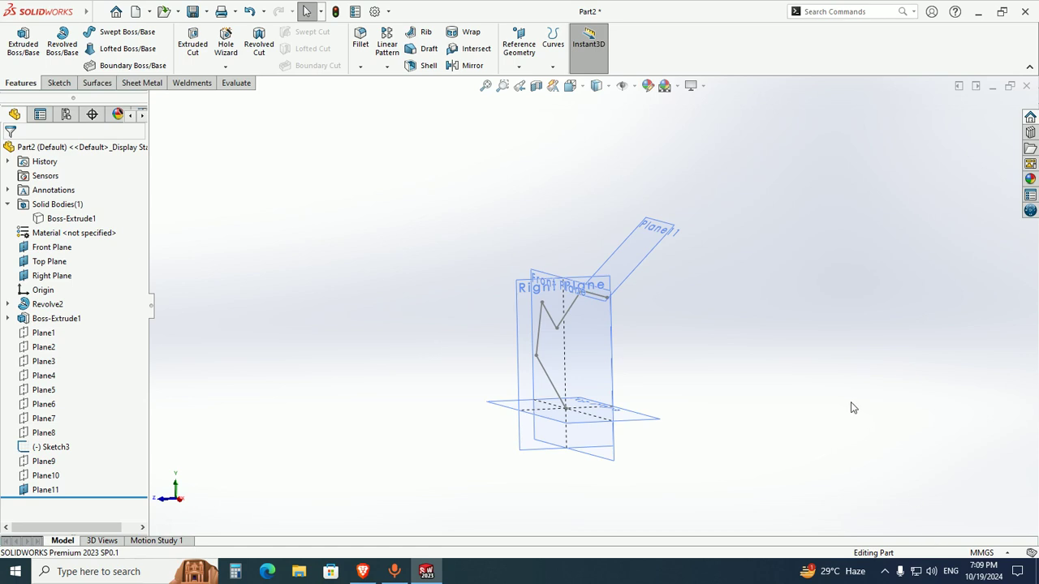
pyautogui.moveTo(734, 375)
pyautogui.mouseDown(button='middle')
pyautogui.moveTo(681, 352)
pyautogui.moveTo(702, 392)
pyautogui.mouseUp(button='middle')
pyautogui.hotkey('ctrl', '7')
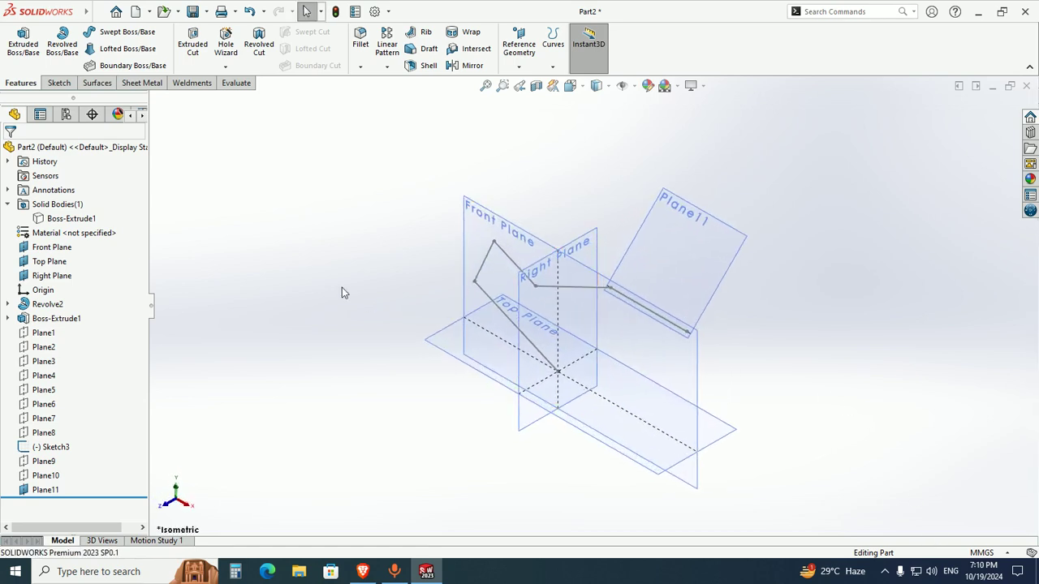
# Show the hidden solid body Boss-Extrude1 and clear the selection
pyautogui.click(63, 218)
pyautogui.click(71, 198)
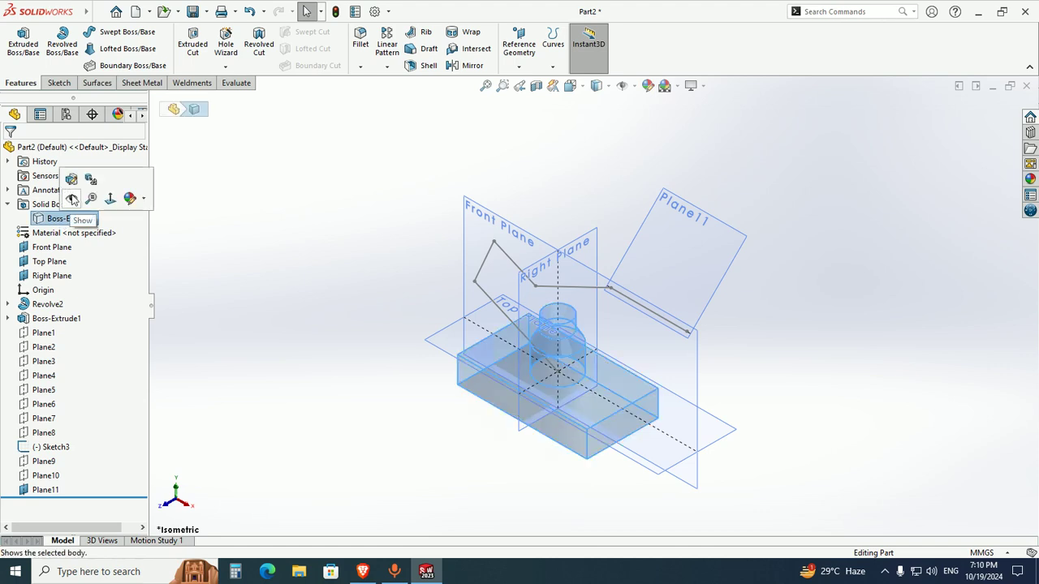
pyautogui.click(334, 207)
pyautogui.scroll(3, 314, 205)
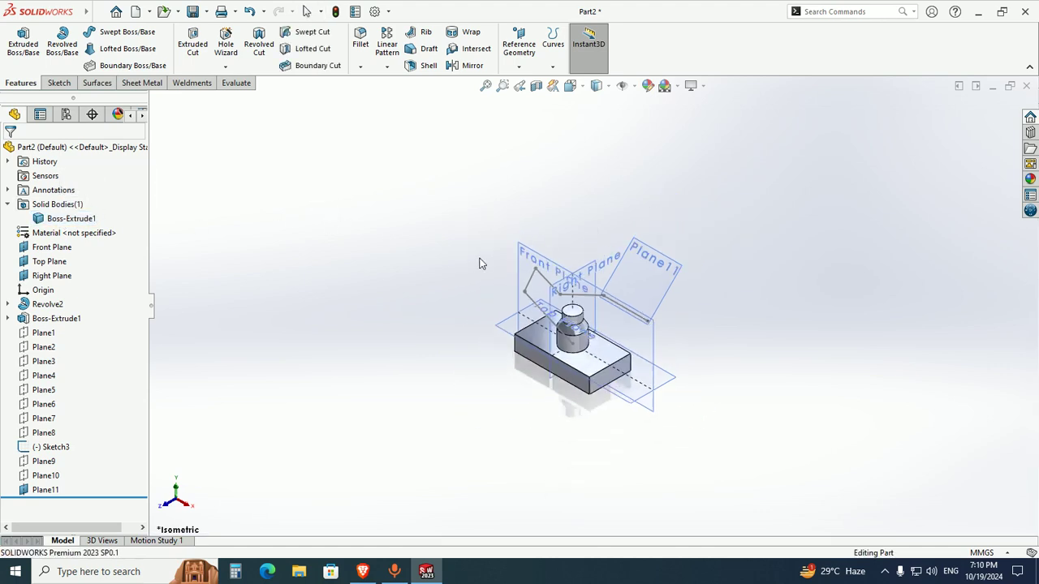